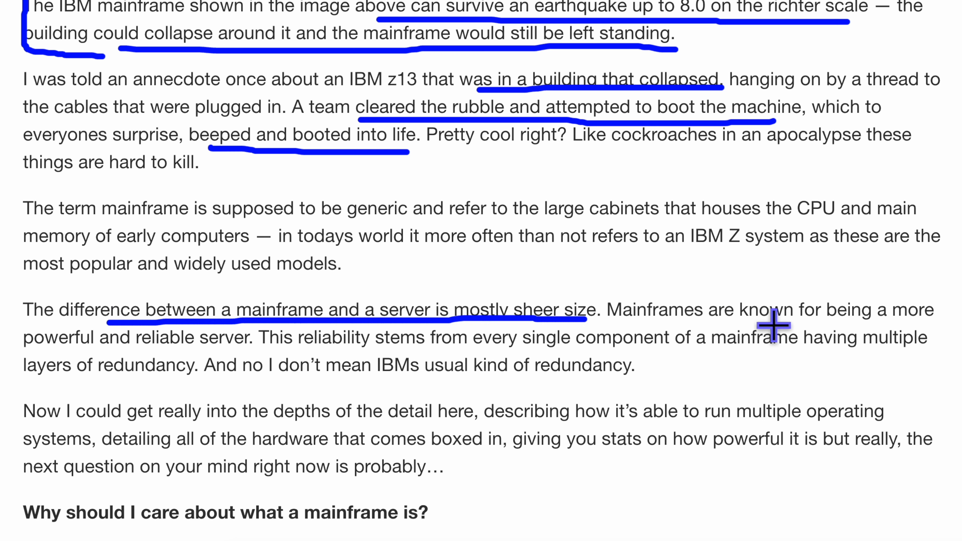
Underline "reliable server" and "a mainframe having multiple layers of redundancy" in the paragraph comparing mainframes and servers.
drag(117, 350, 257, 348)
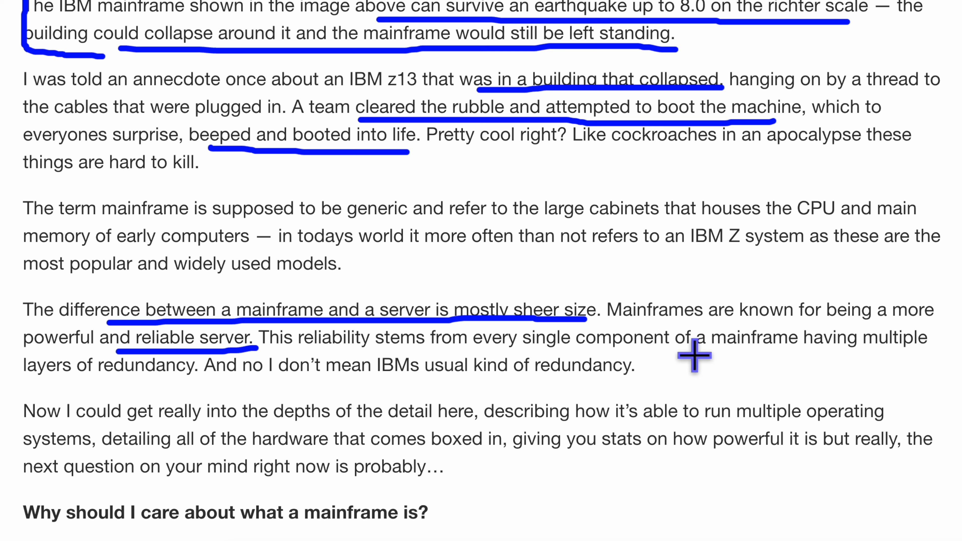
drag(691, 355, 911, 357)
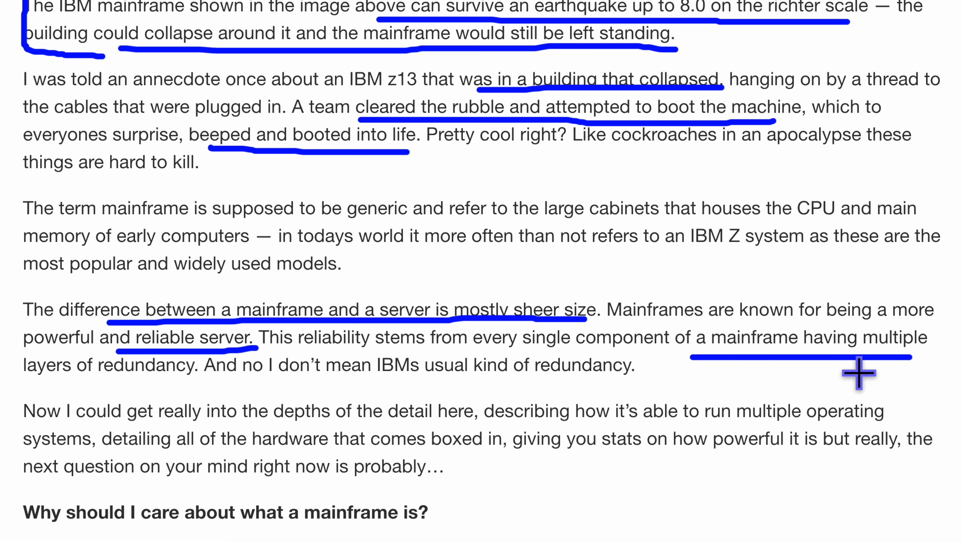
drag(20, 385, 197, 381)
Draw a freehand box around the heading "Why should I care about what a mainframe is?".
scroll(347, 411, down, 1)
scroll(347, 411, down, 2)
scroll(347, 411, down, 5)
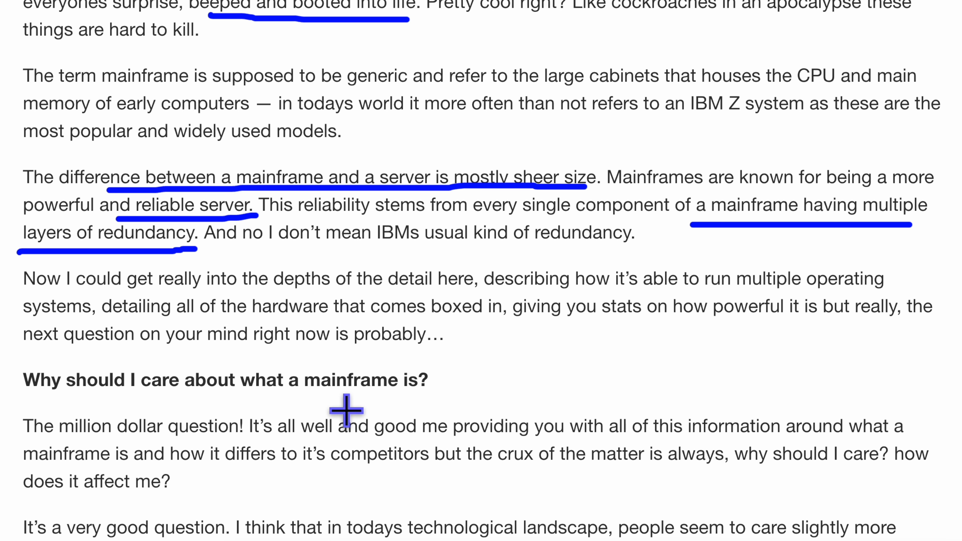
scroll(346, 410, down, 10)
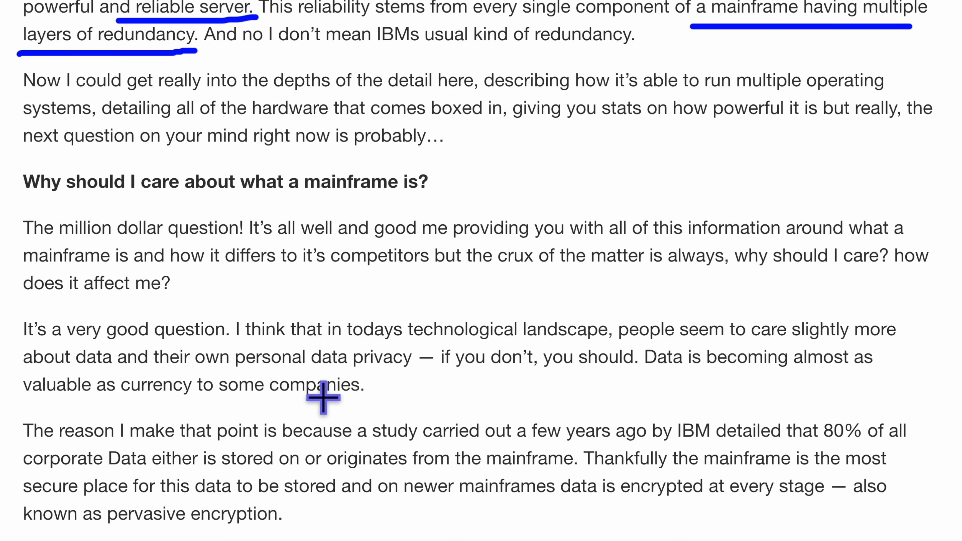
mouse_move(19, 163)
mouse_down()
mouse_move(15, 175)
mouse_move(431, 204)
mouse_move(400, 158)
mouse_move(43, 156)
mouse_up()
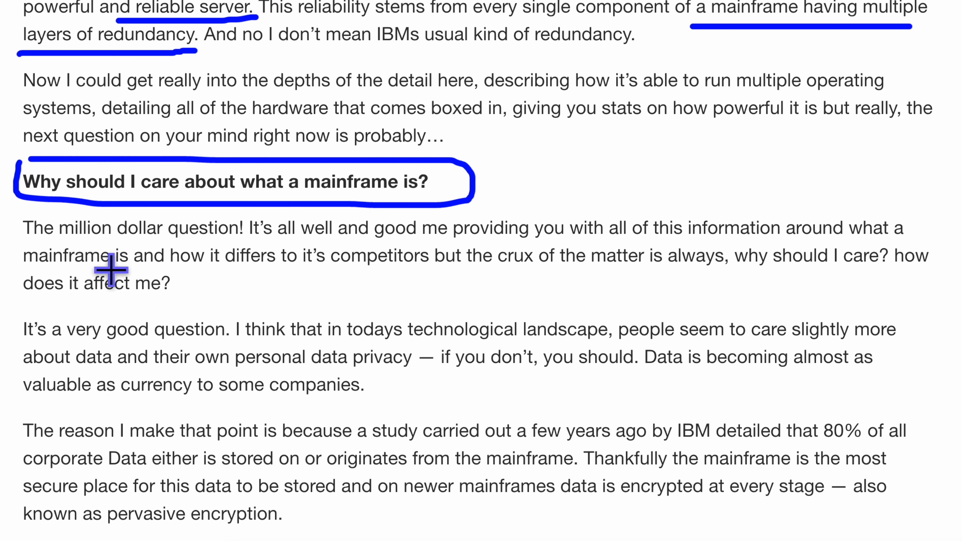
Underline the sentence about the IBM study saying 80% of corporate data is stored on or originates from the mainframe.
drag(63, 443, 903, 442)
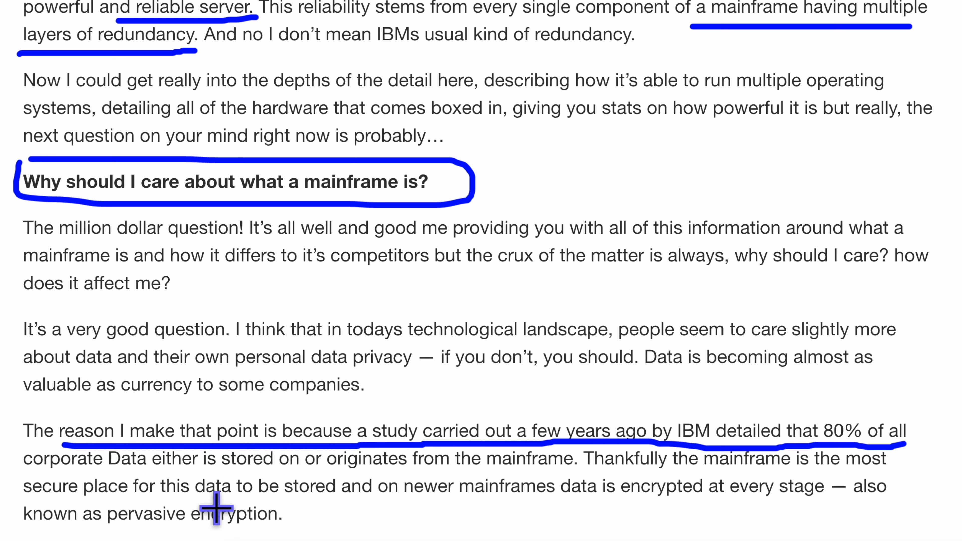
drag(90, 473, 320, 475)
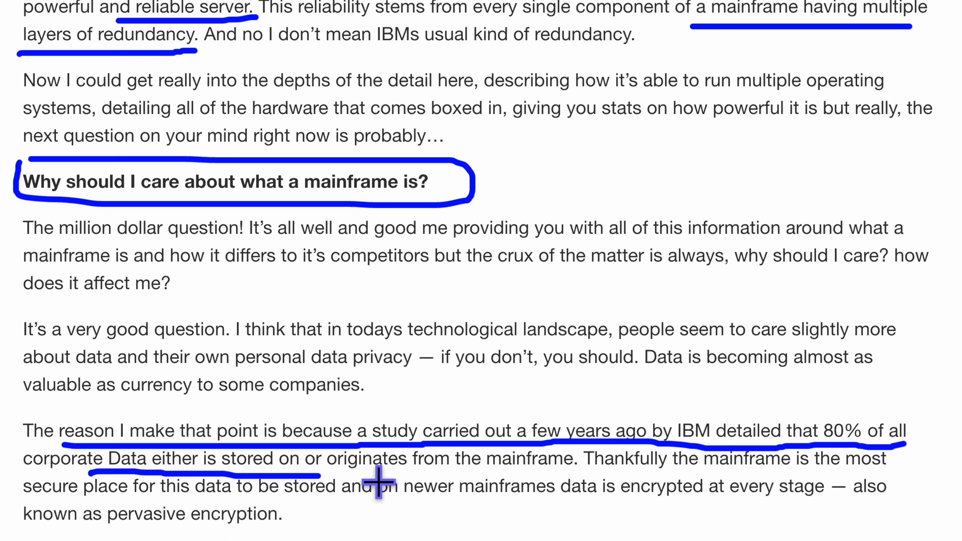
drag(402, 476, 541, 474)
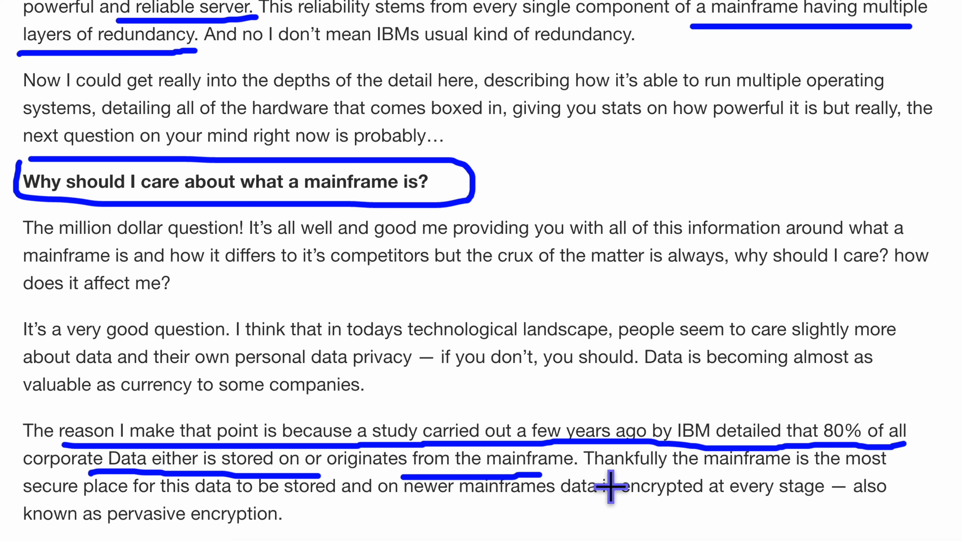
Underline the phrases on data storage, newer mainframes, "encrypted at every stage" and "pervasive encryption" in the last paragraph.
drag(173, 500, 388, 499)
drag(433, 509, 522, 511)
drag(625, 508, 845, 504)
drag(109, 535, 296, 532)
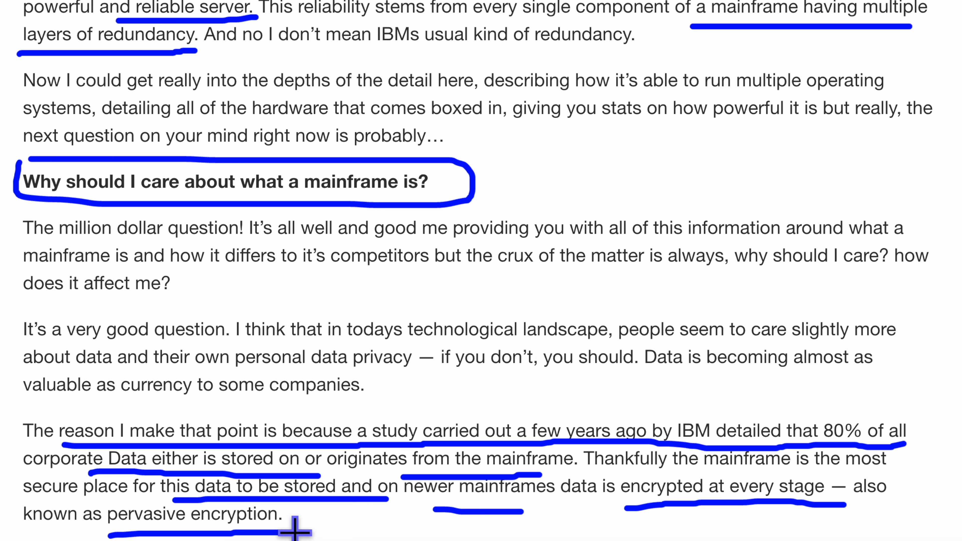
scroll(311, 437, up, 3)
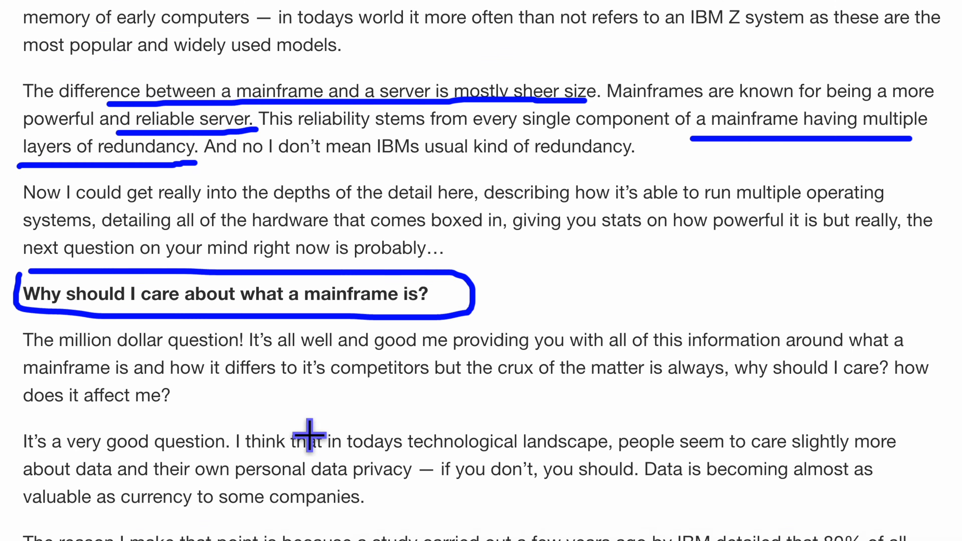
scroll(309, 435, up, 10)
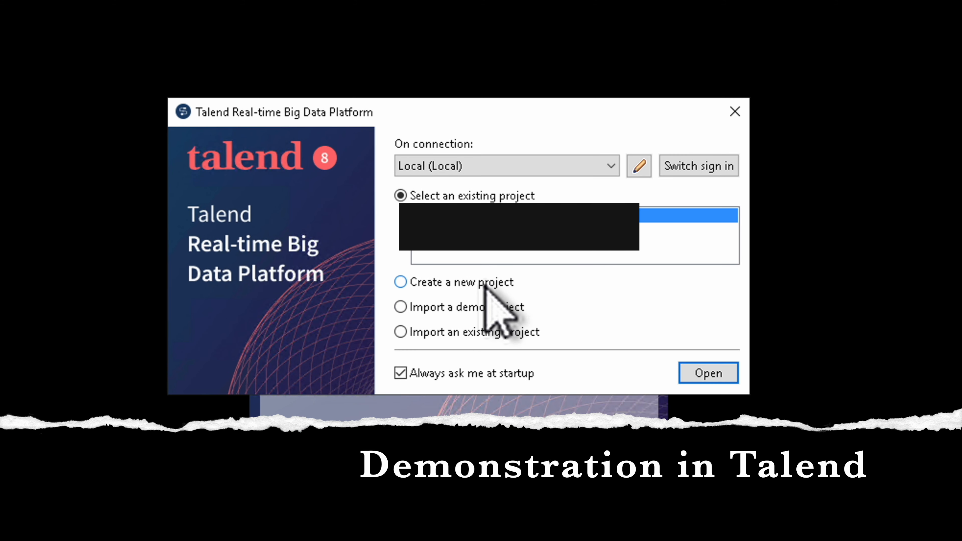
Create a new local project named TestProject in Talend Real-time Big Data Platform and open it.
click(485, 283)
text(Test)
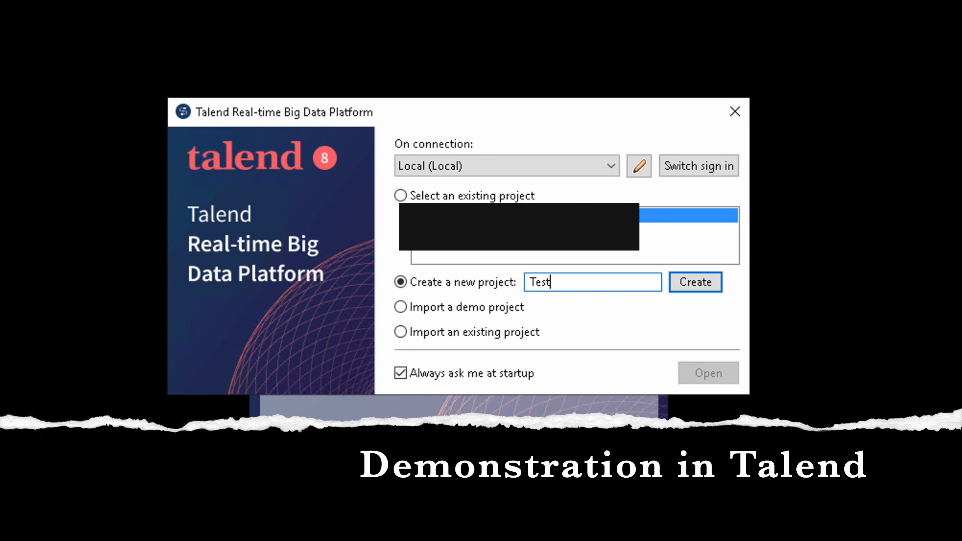
text(Project)
click(682, 281)
click(704, 373)
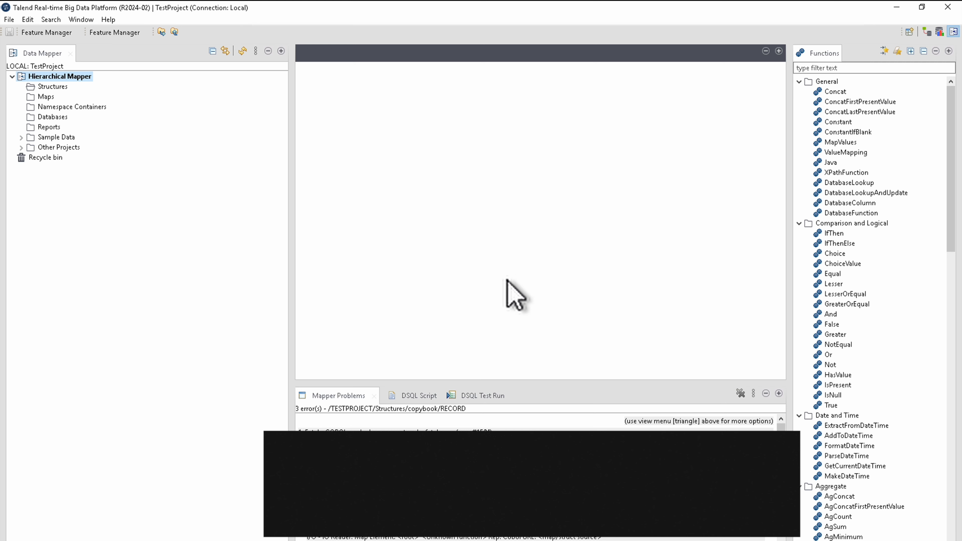
Open the Mapping perspective for the project.
click(910, 33)
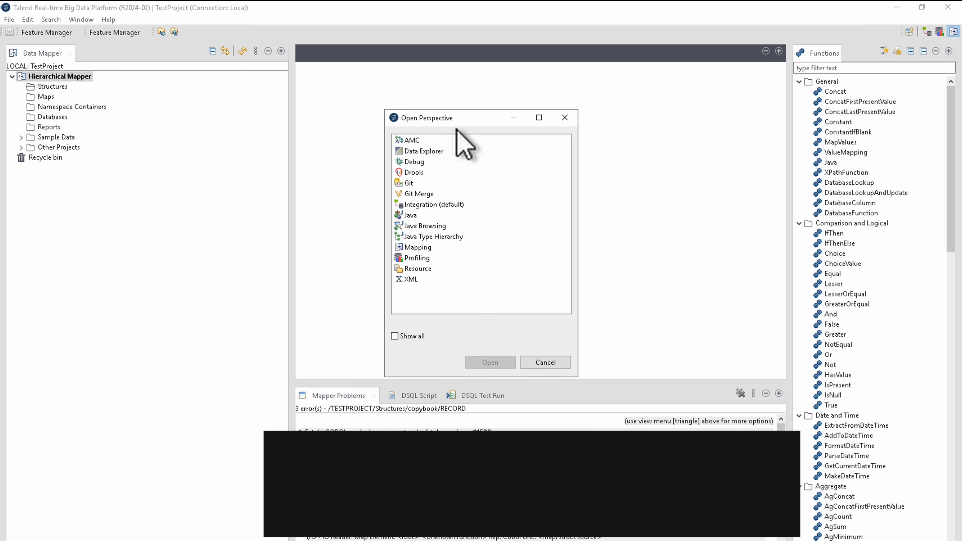
click(428, 248)
click(489, 363)
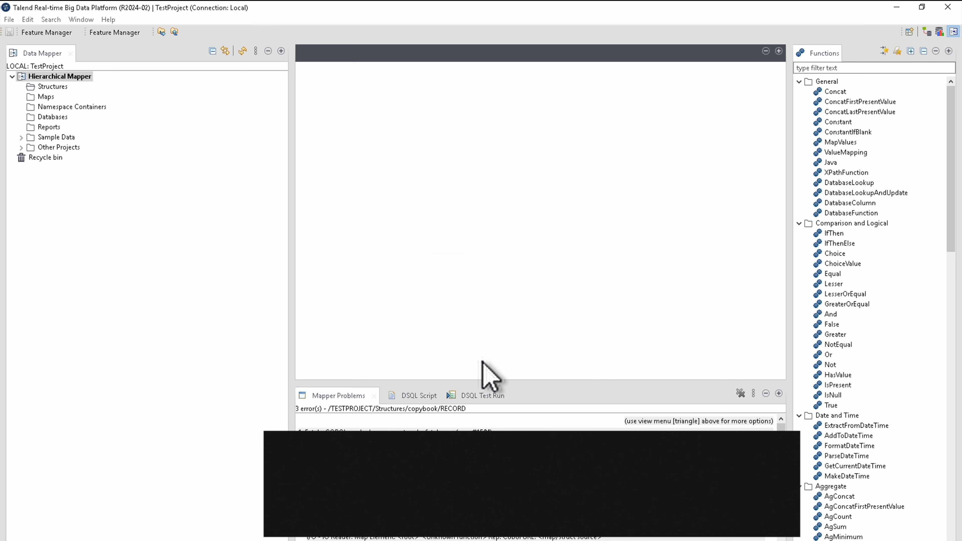
Start creating a new structure in the Structures folder of the Hierarchical Mapper.
click(43, 87)
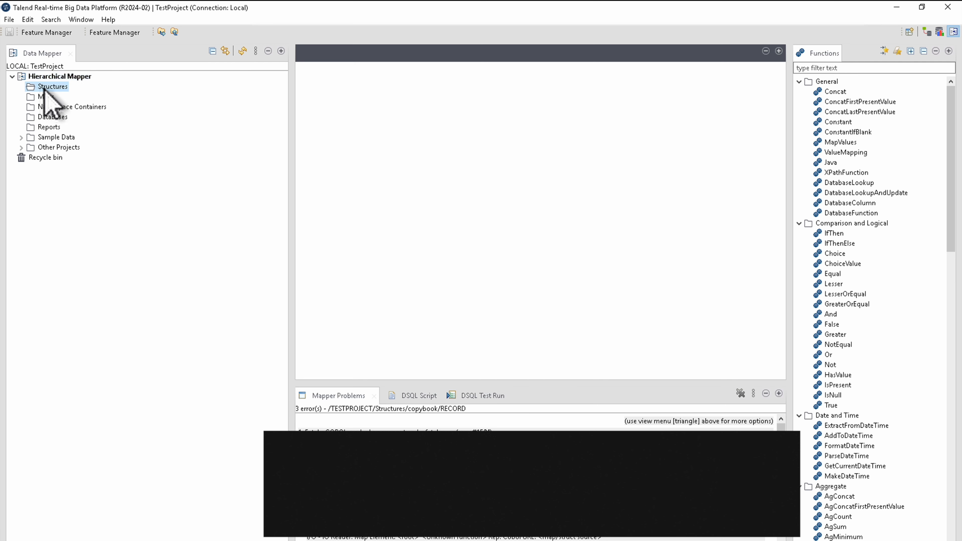
right_click(43, 88)
mouse_move(72, 95)
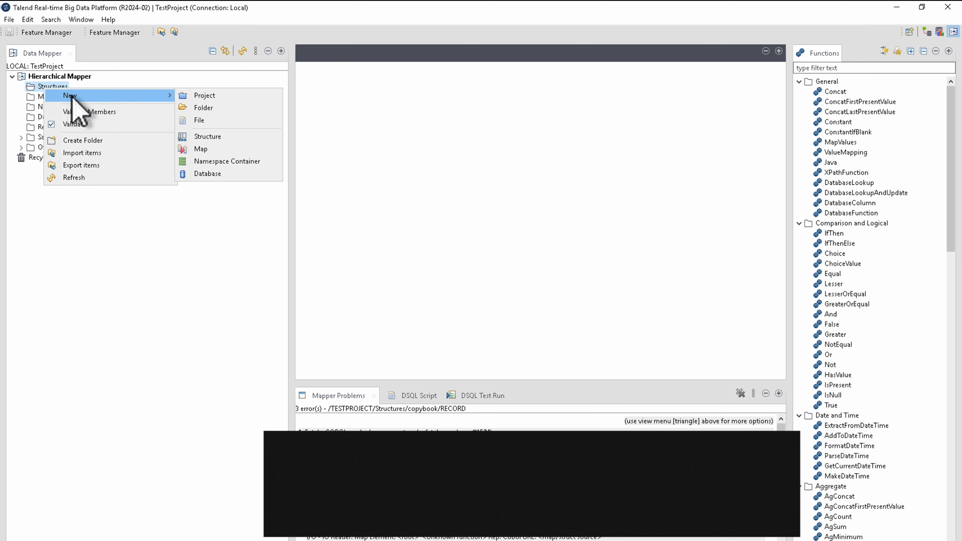
click(221, 136)
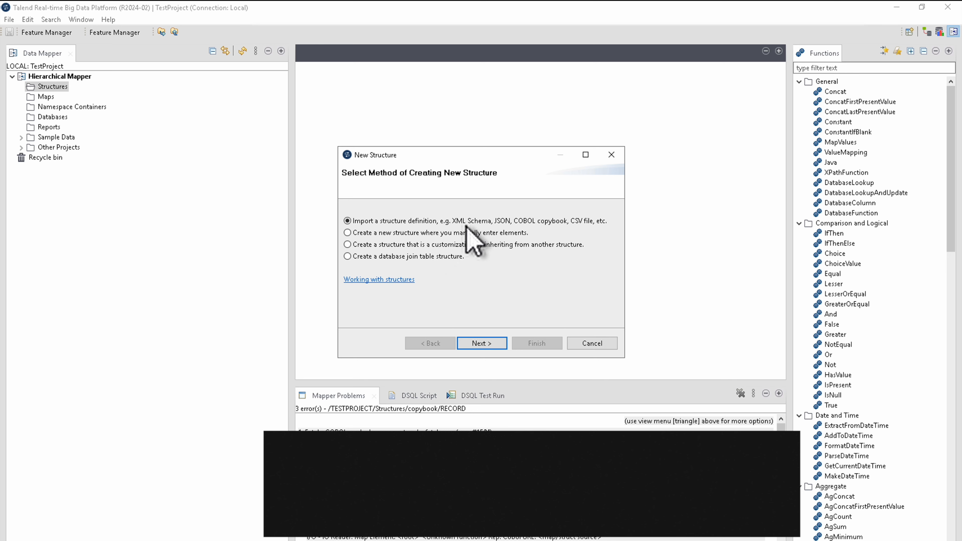
Switch to Notepad and examine the COBOL definition in copybook.cob.
click(205, 540)
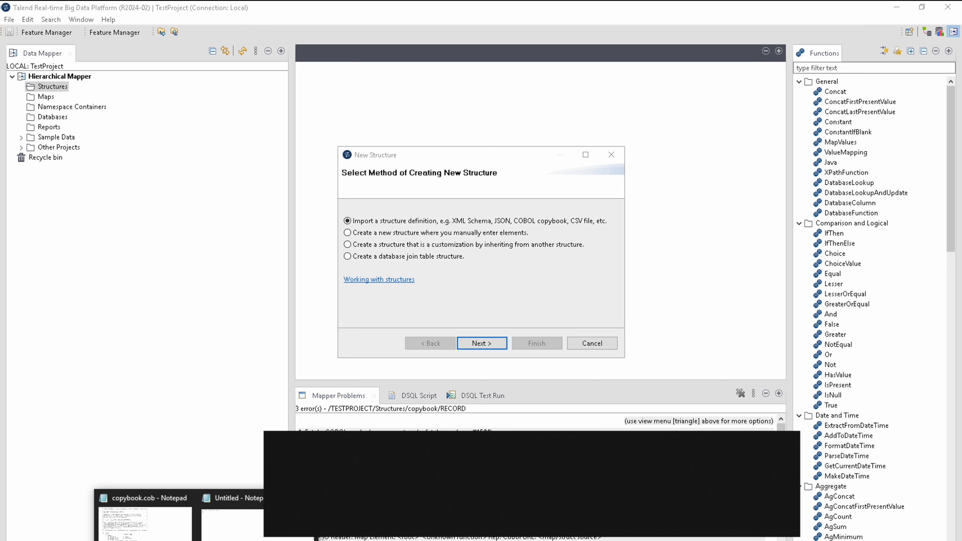
click(145, 519)
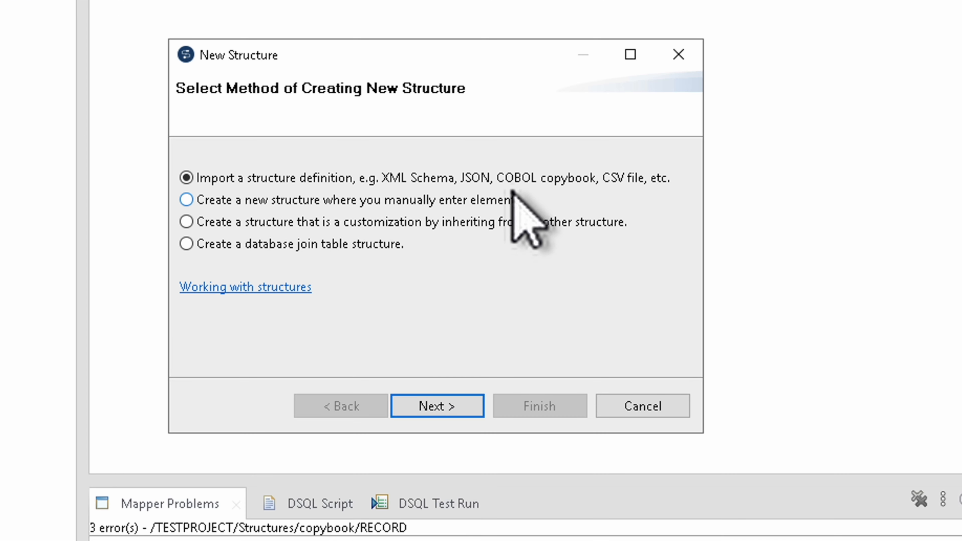
Choose to import a structure definition for the new structure, with COBOL Copybook as the import type.
click(445, 404)
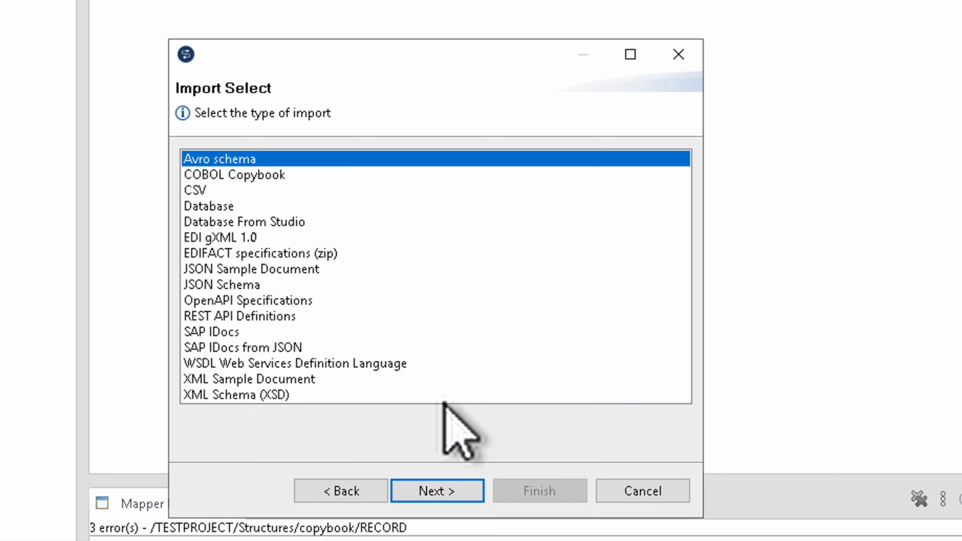
click(299, 177)
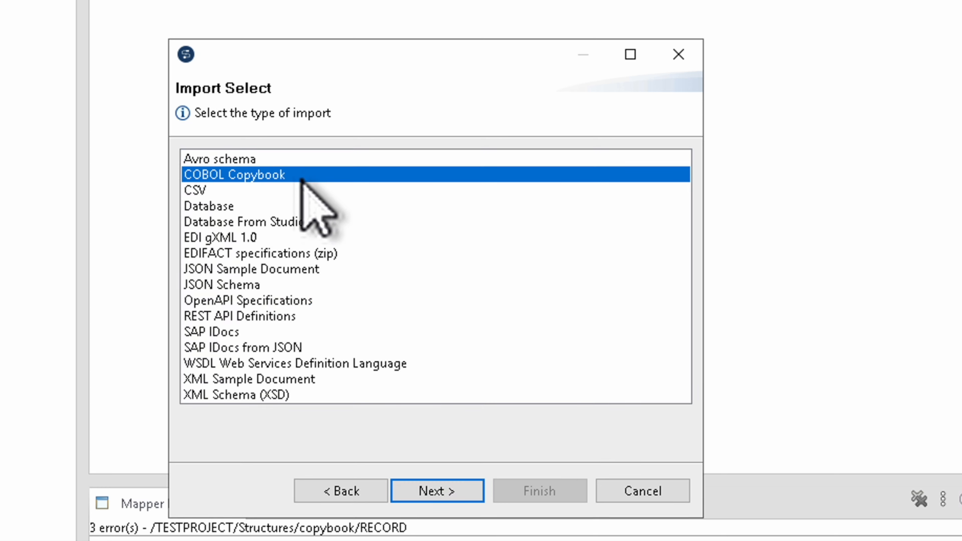
click(450, 492)
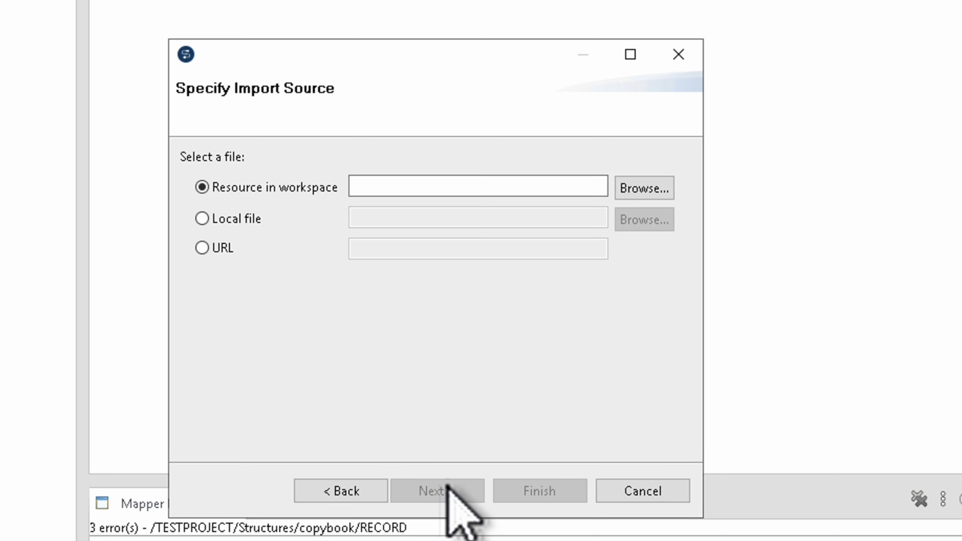
Set the import source to the local file C:\testProj\copybook.cob.
click(248, 224)
click(630, 218)
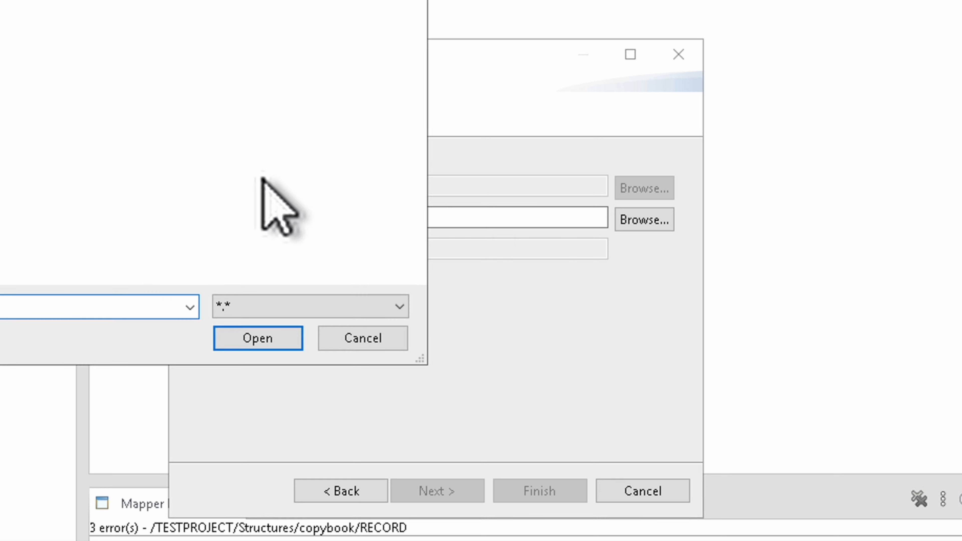
key(Return)
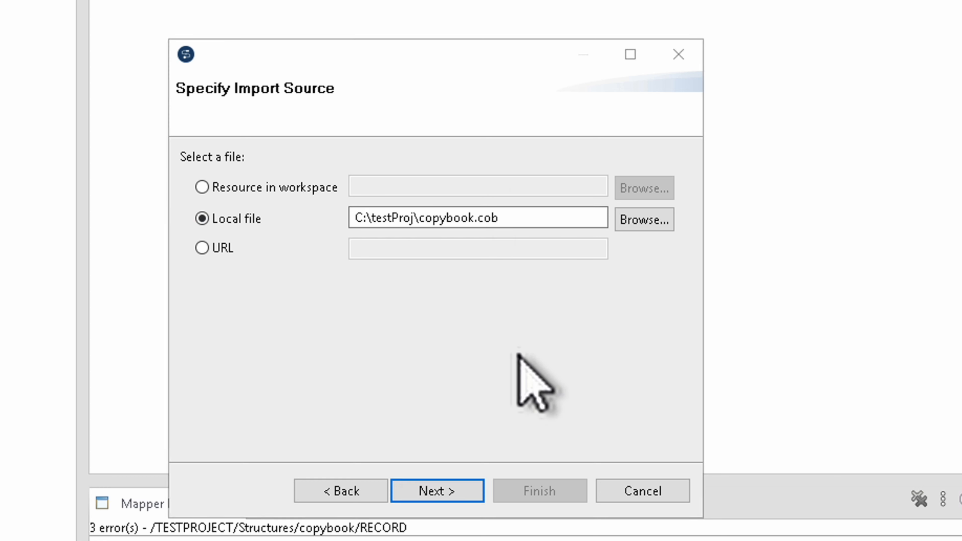
click(439, 491)
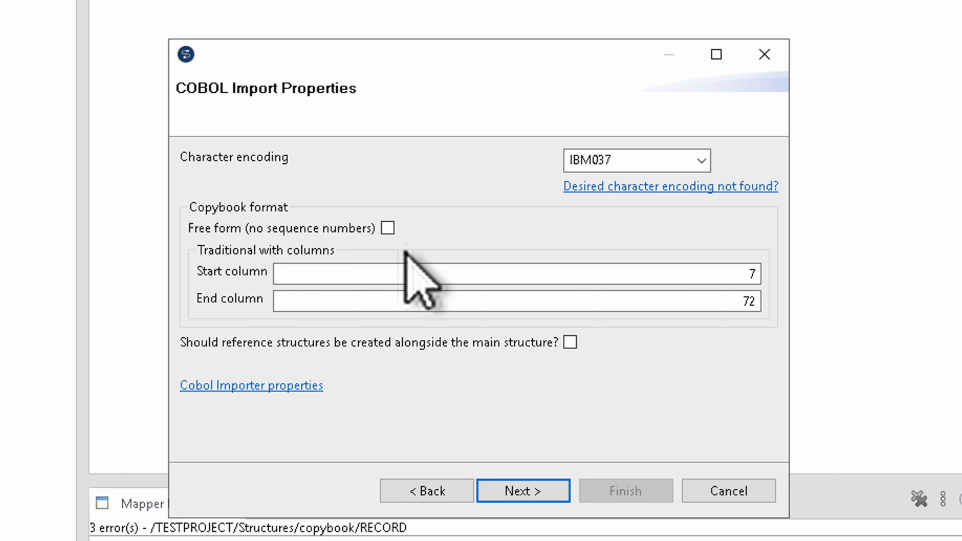
Finish the import with IBM037 encoding, columns 7 to 72 and the RECORD record, saved in /TESTPROJECT/Structures/copybook.
click(538, 492)
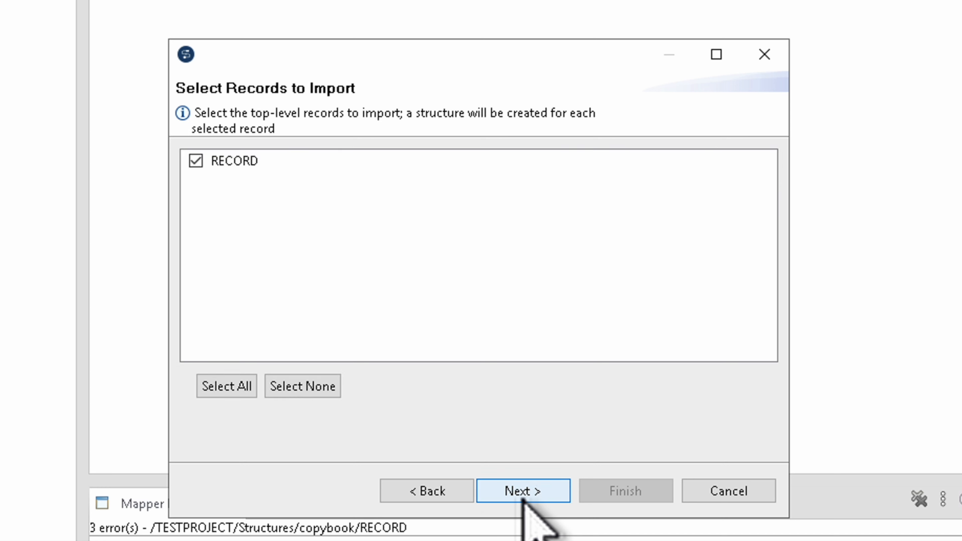
click(528, 492)
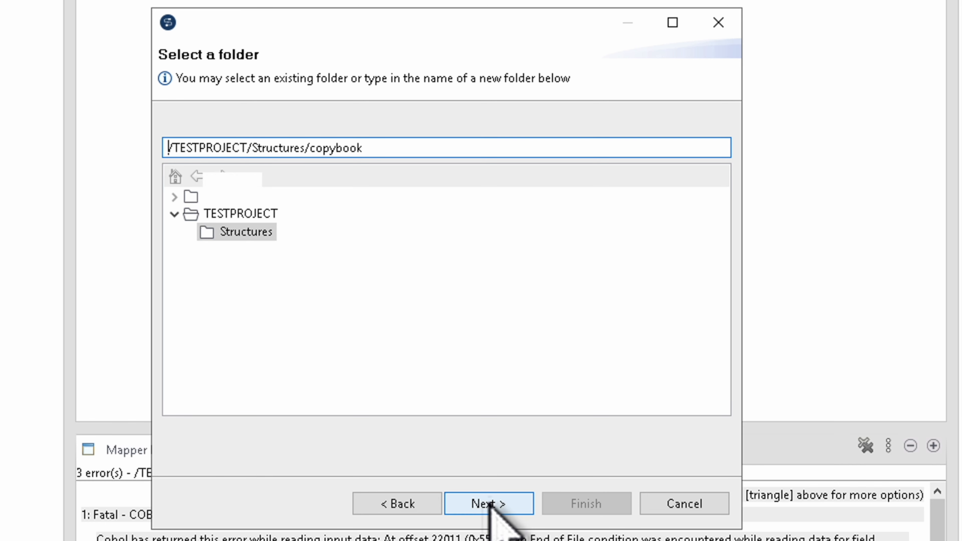
click(489, 503)
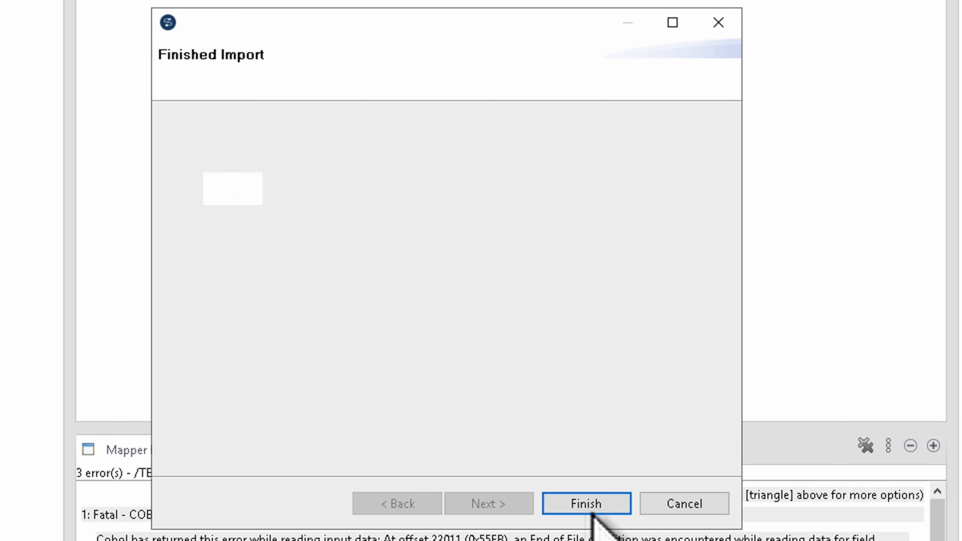
click(589, 506)
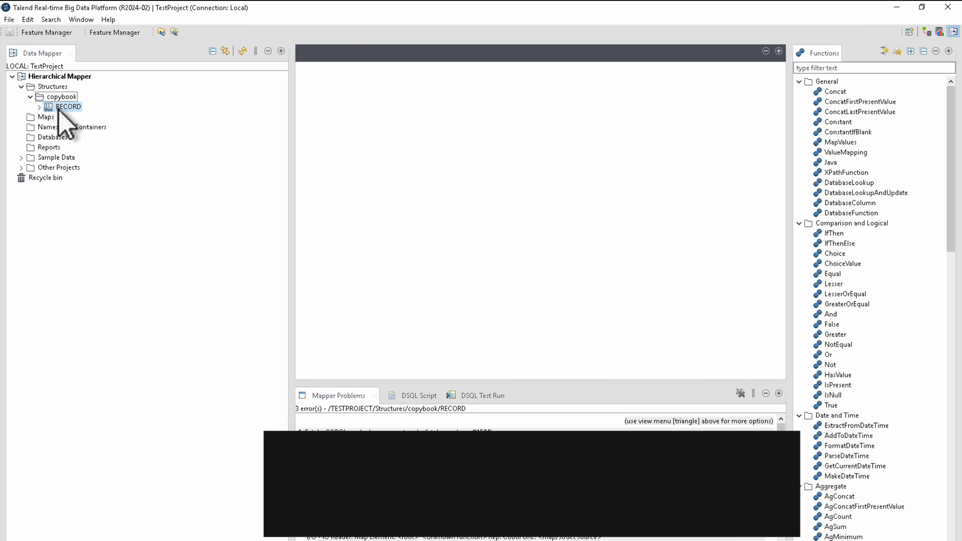
Open the imported RECORD structure, expand its Record element and inspect the ID field.
double_click(62, 111)
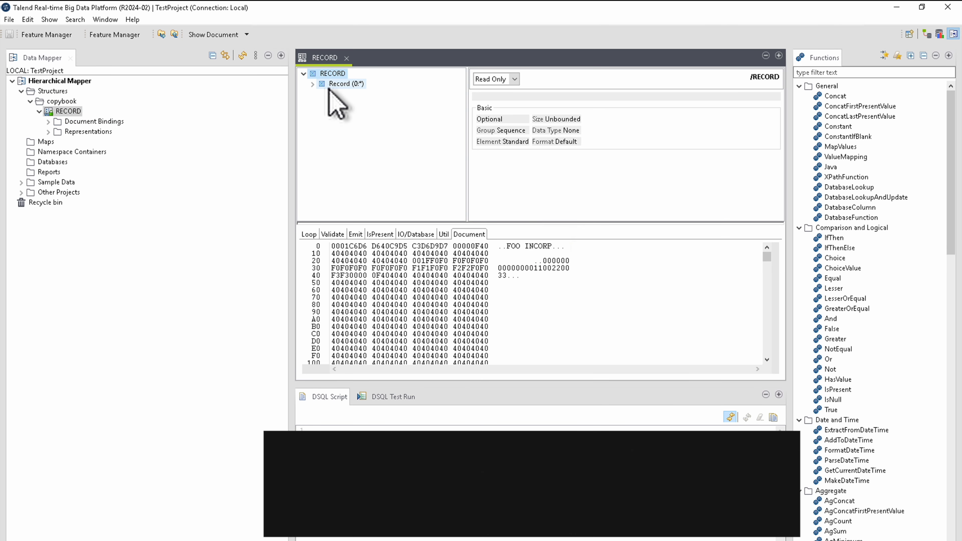
click(313, 85)
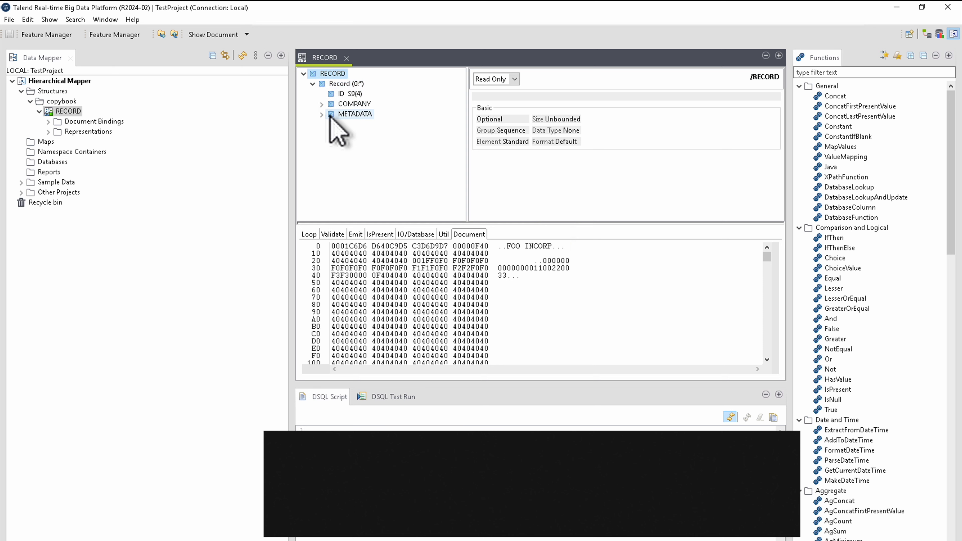
click(334, 96)
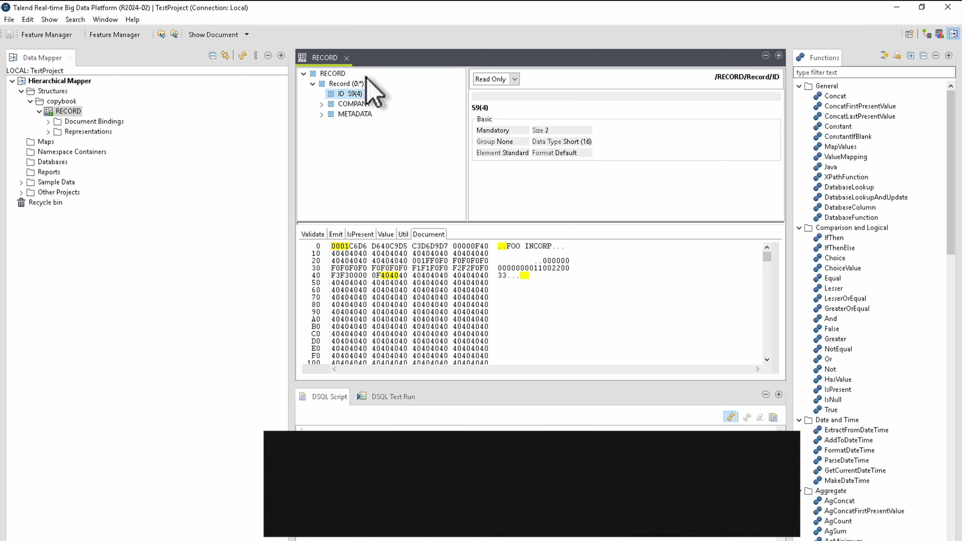
Try to import example.bin from C:\testProj as the sample document for the RECORD structure.
click(240, 36)
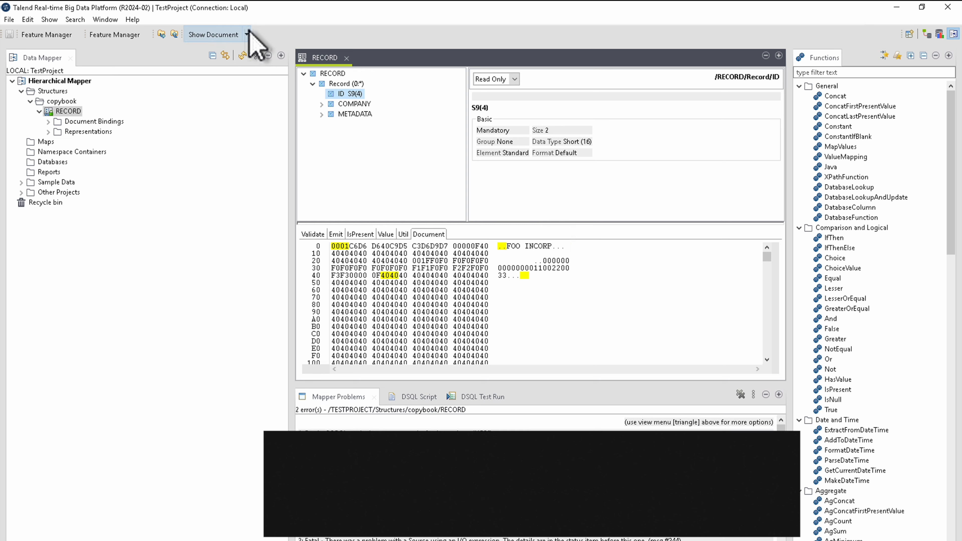
click(247, 34)
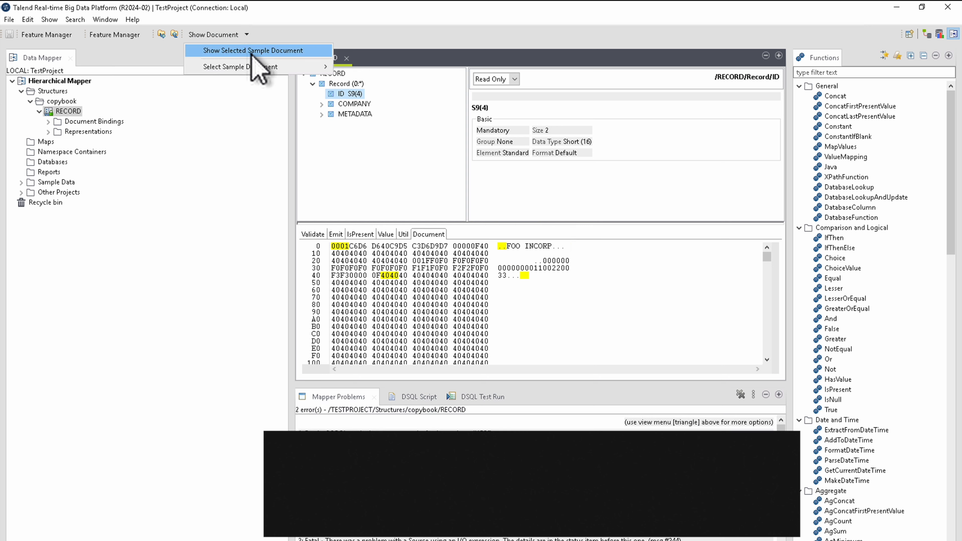
mouse_move(257, 68)
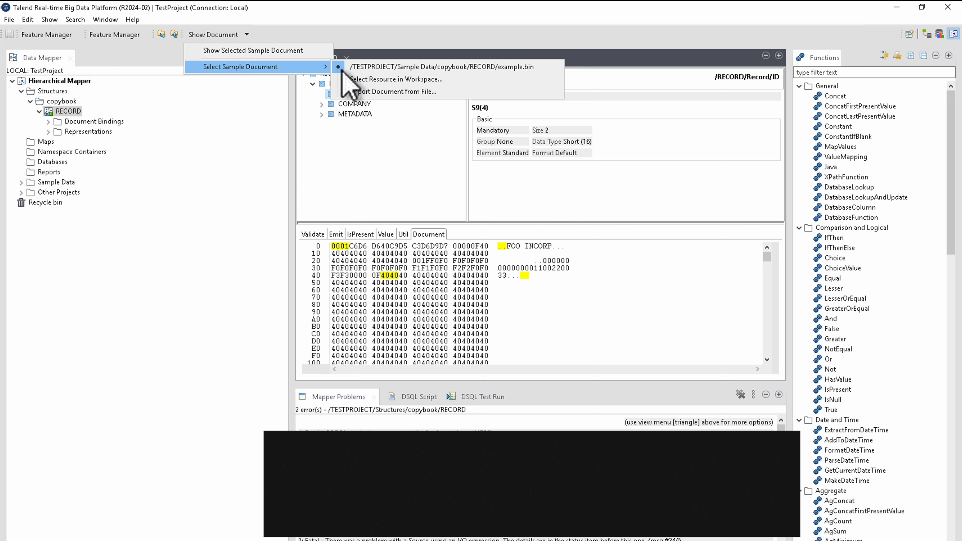
click(373, 93)
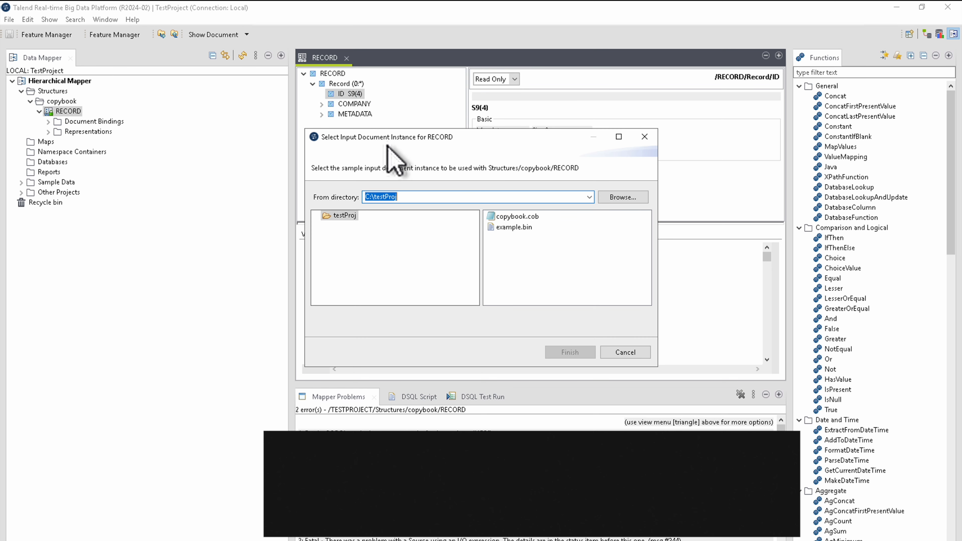
click(528, 228)
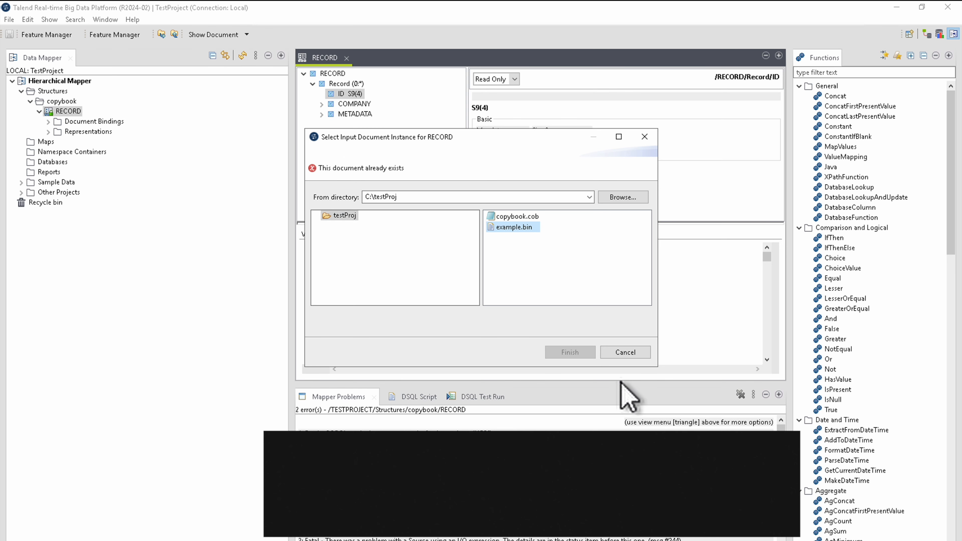
click(617, 354)
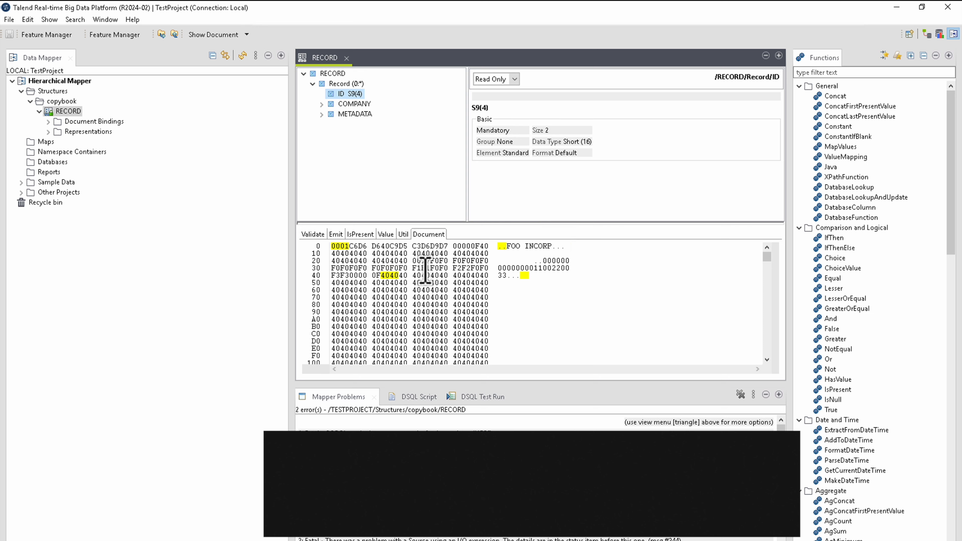
Expand METADATA down to the children of ACCOUNT-DETAIL and select ACCOUNT-DETAIL.
click(321, 114)
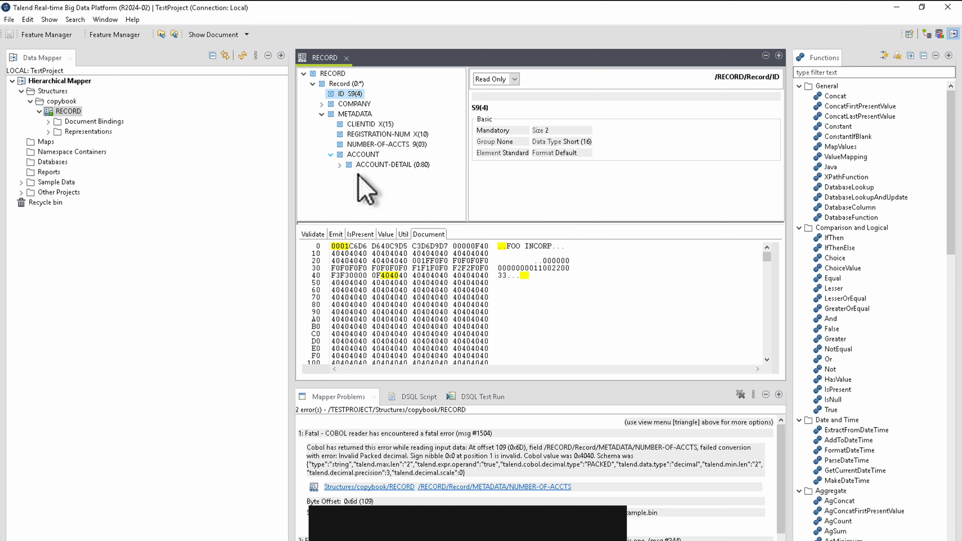
click(340, 165)
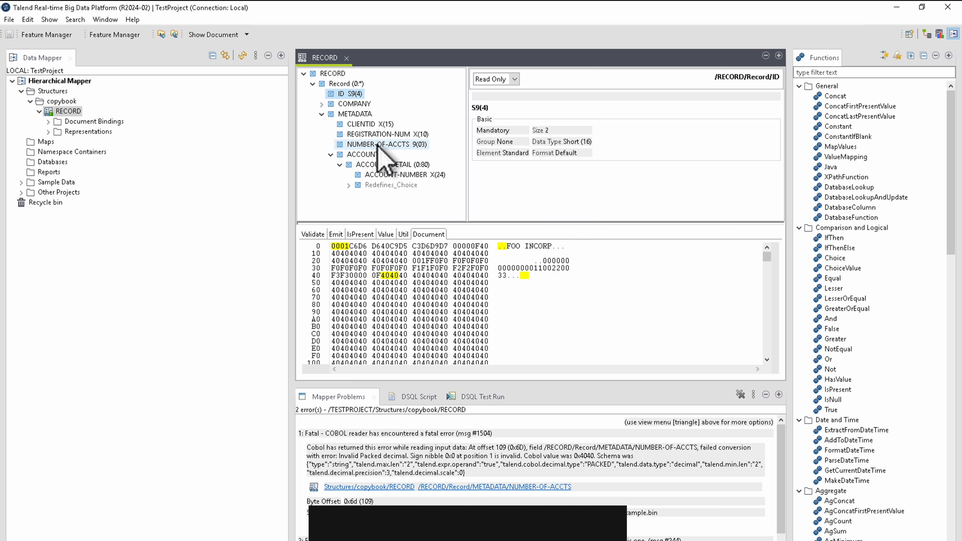
click(395, 164)
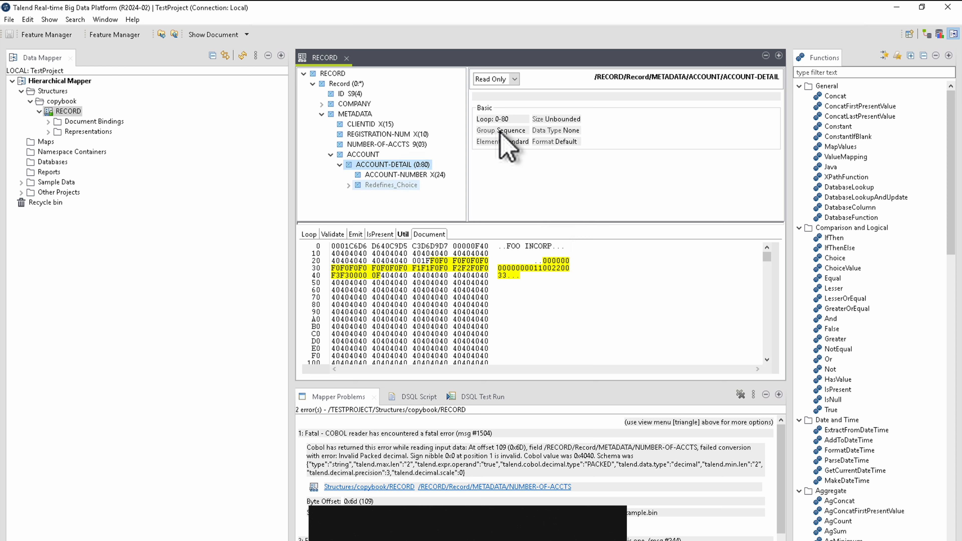
Make the structure editable, and inspect ACCOUNT-DETAIL's loop count expression and the NUMBER-OF-ACCTS field it refers to.
click(512, 81)
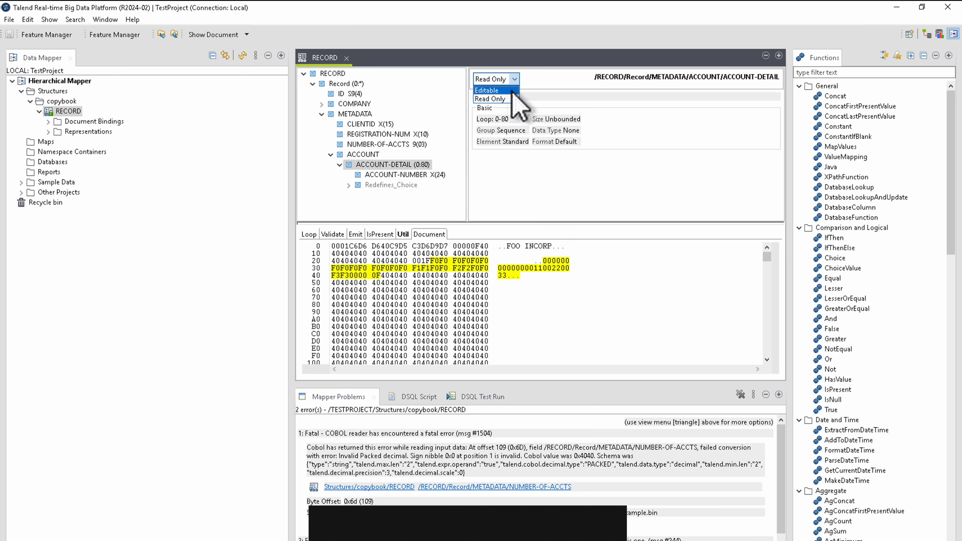
click(507, 94)
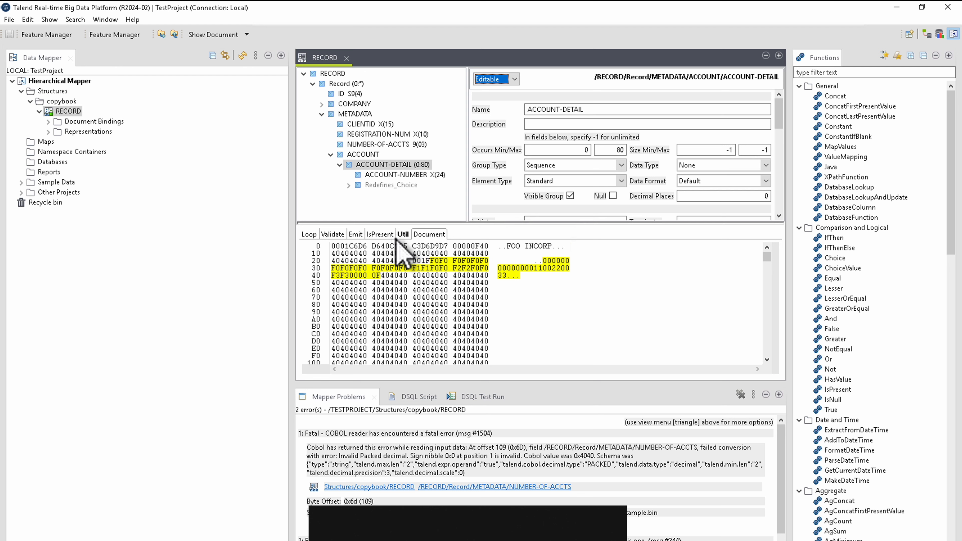
click(403, 234)
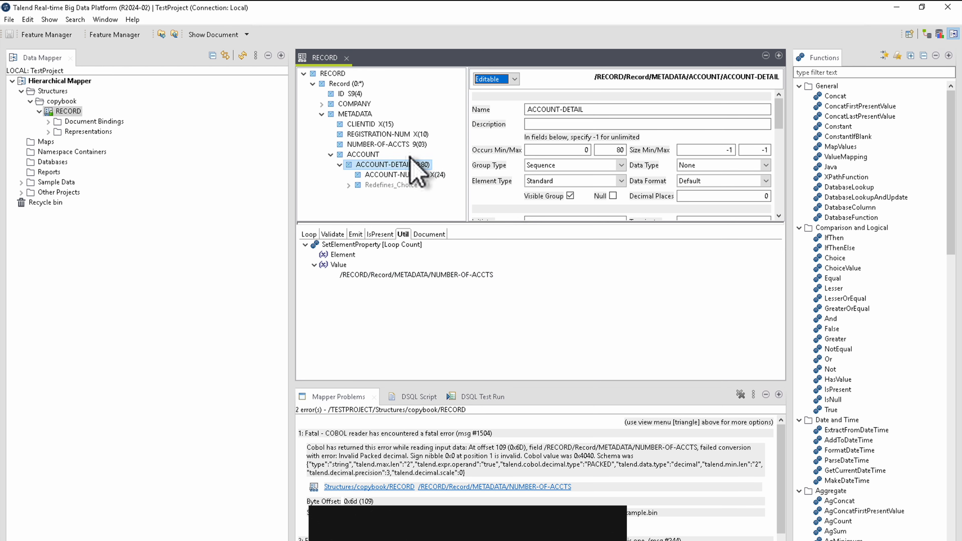
click(406, 145)
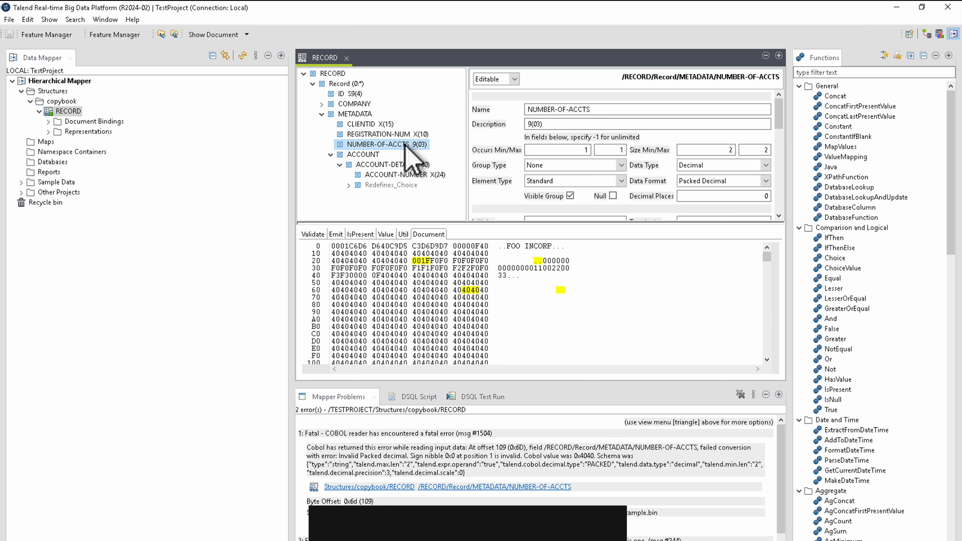
Set the minimum occurrences of the ACCOUNT-DETAIL element to 80.
click(404, 164)
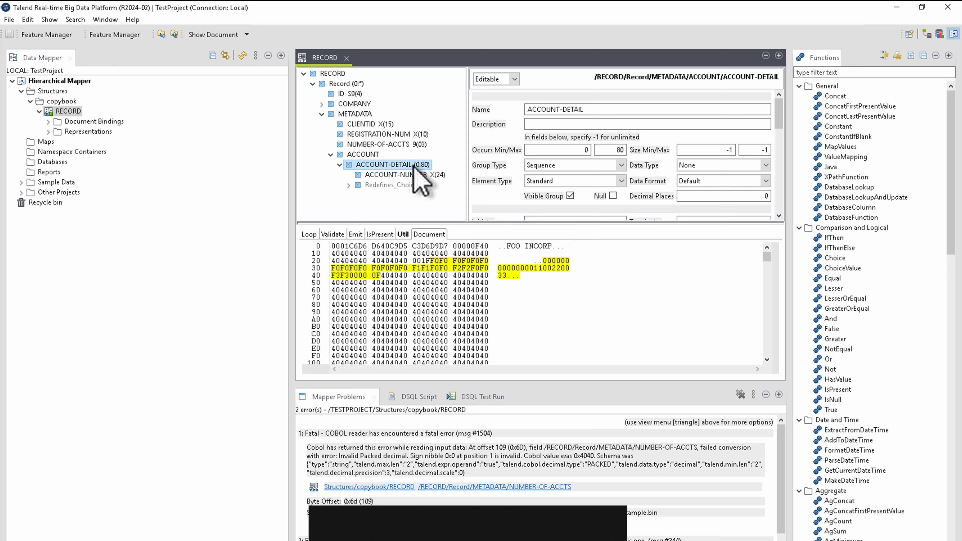
click(583, 152)
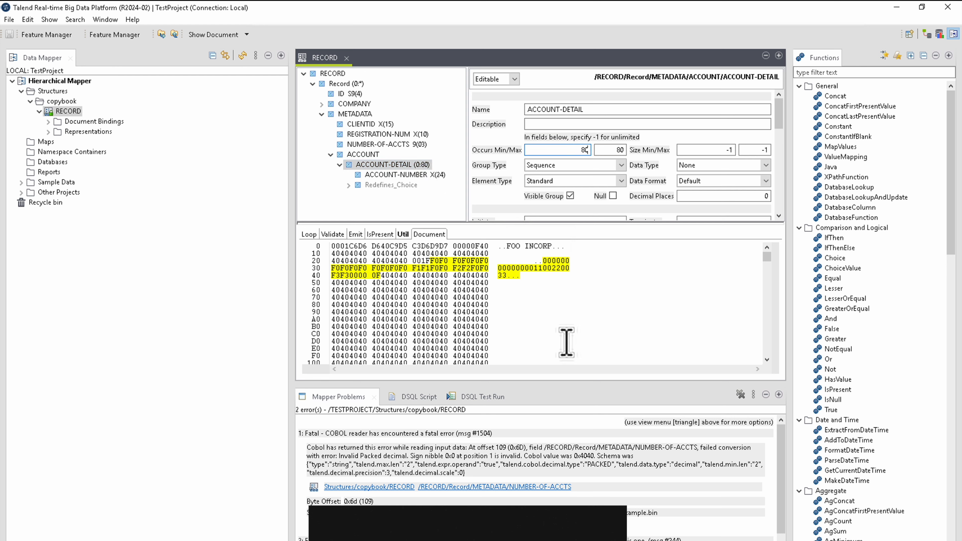
text(80)
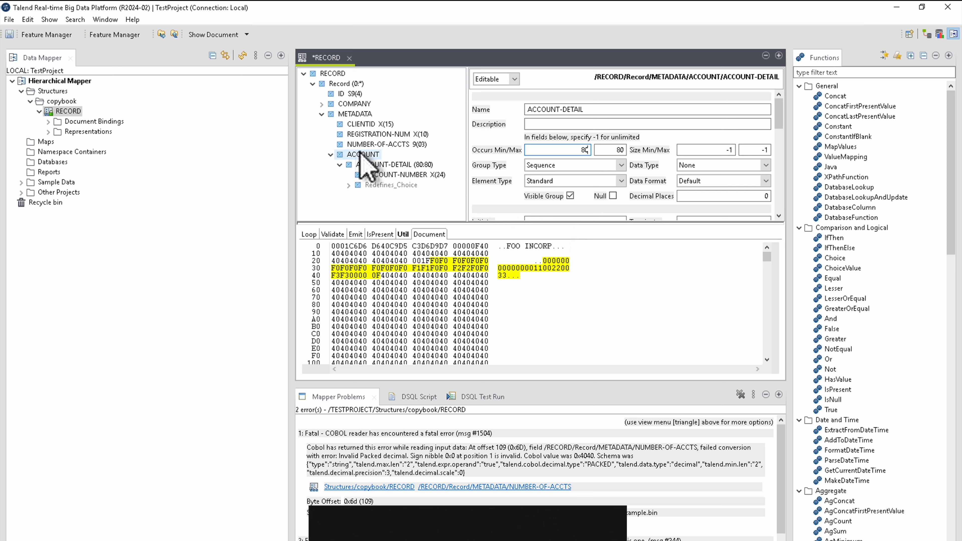
Try to show the sample data of the ACCOUNT and METADATA elements.
click(361, 156)
right_click(360, 152)
click(373, 173)
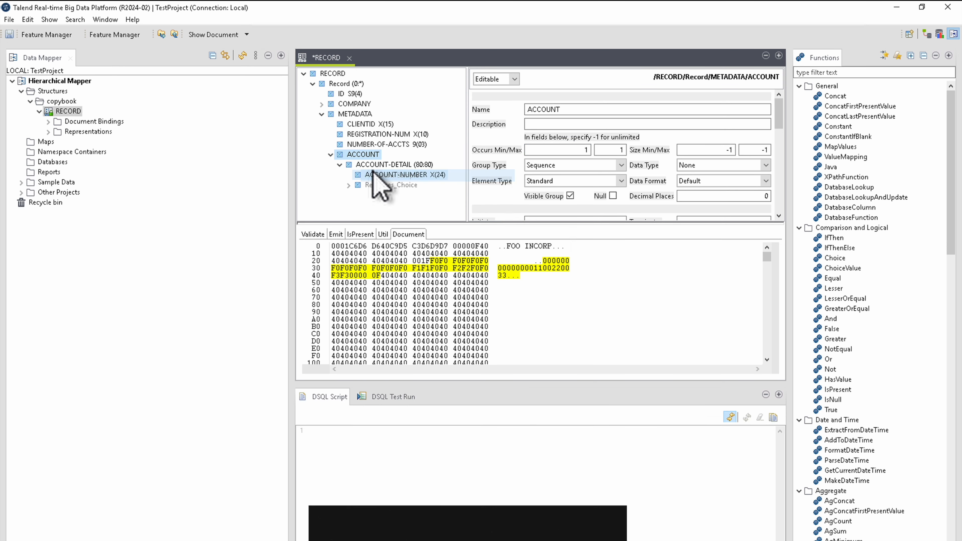
click(359, 113)
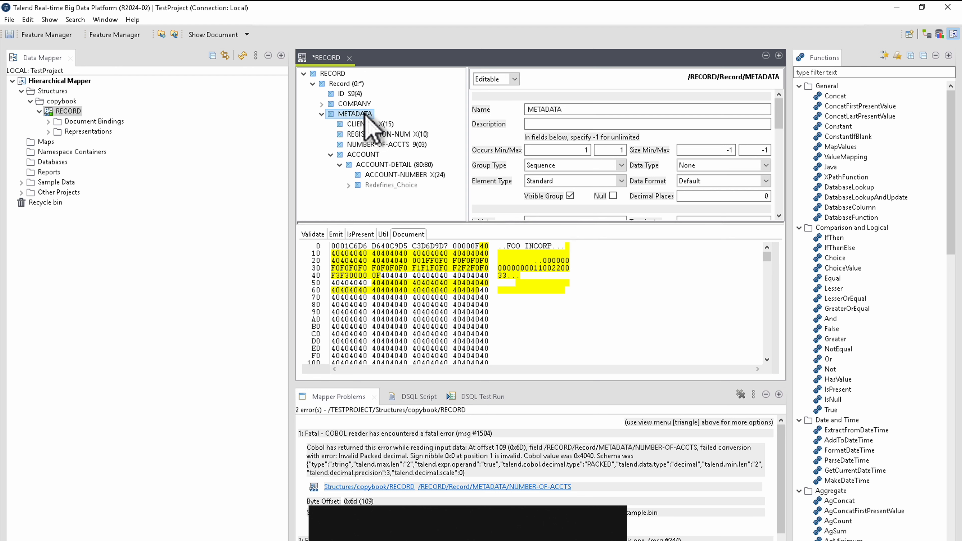
right_click(365, 115)
click(402, 138)
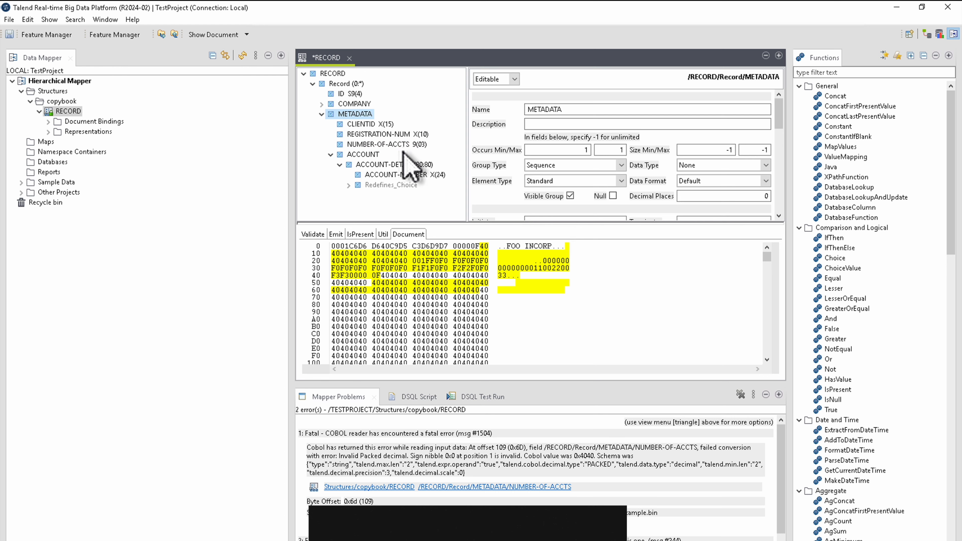
Set the Cobol representation to allow spaces for packed decimals and any character in display, zoned and packed decimals.
click(48, 131)
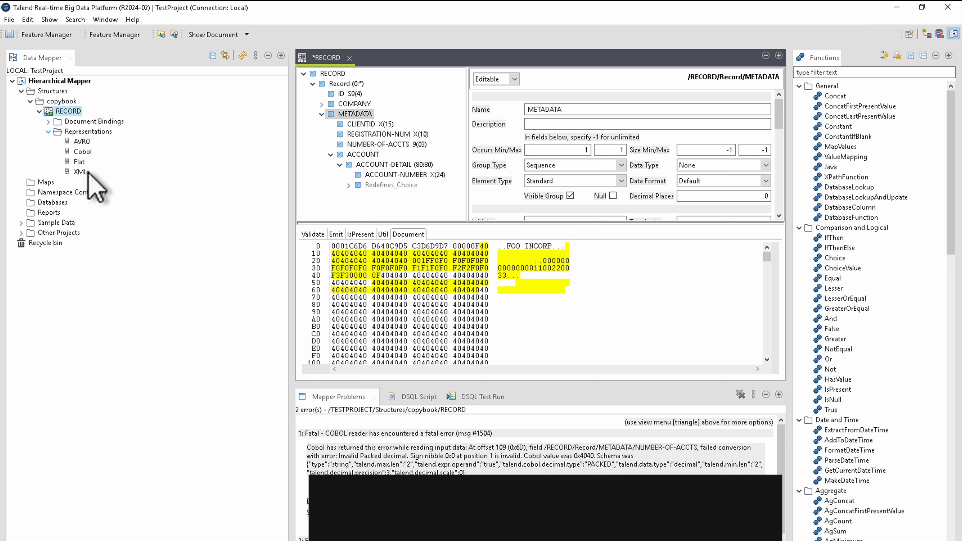
double_click(87, 153)
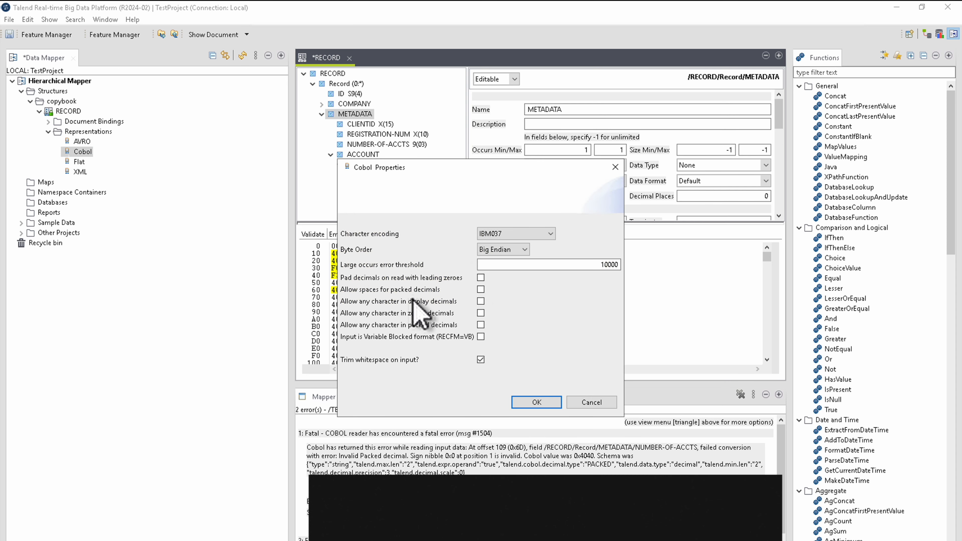
click(481, 290)
click(480, 301)
click(480, 312)
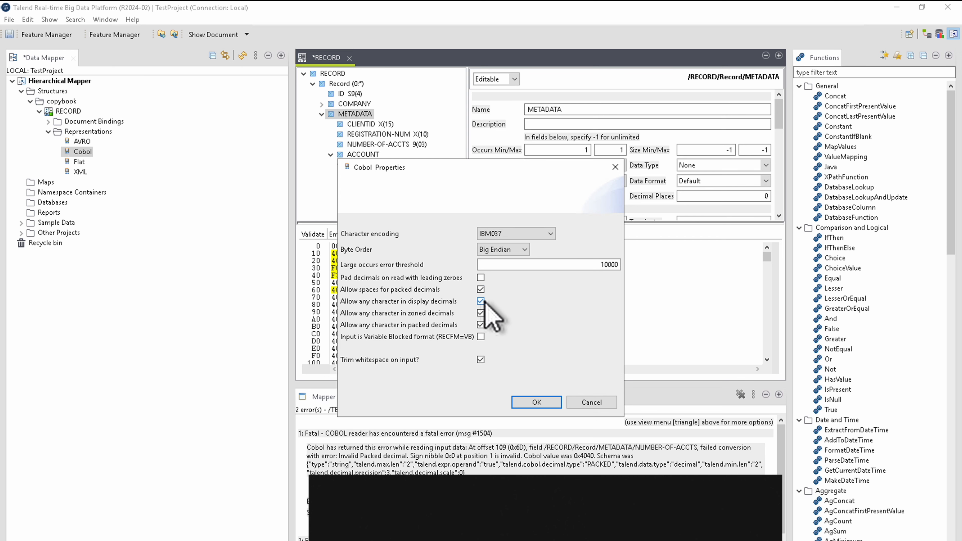
click(531, 402)
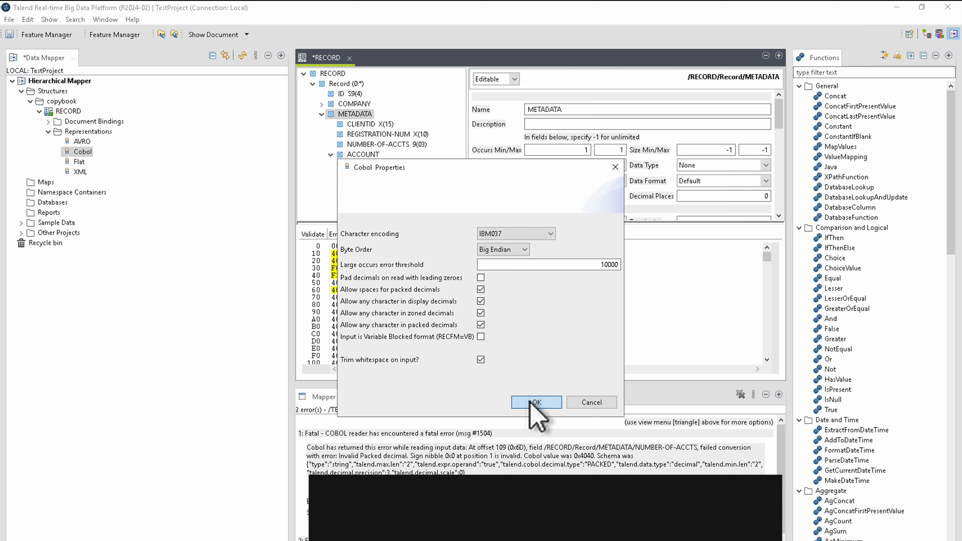
Try to show the METADATA and Record samples, and inspect the account elements down to the Redefines_Choice alternatives.
right_click(367, 115)
click(398, 139)
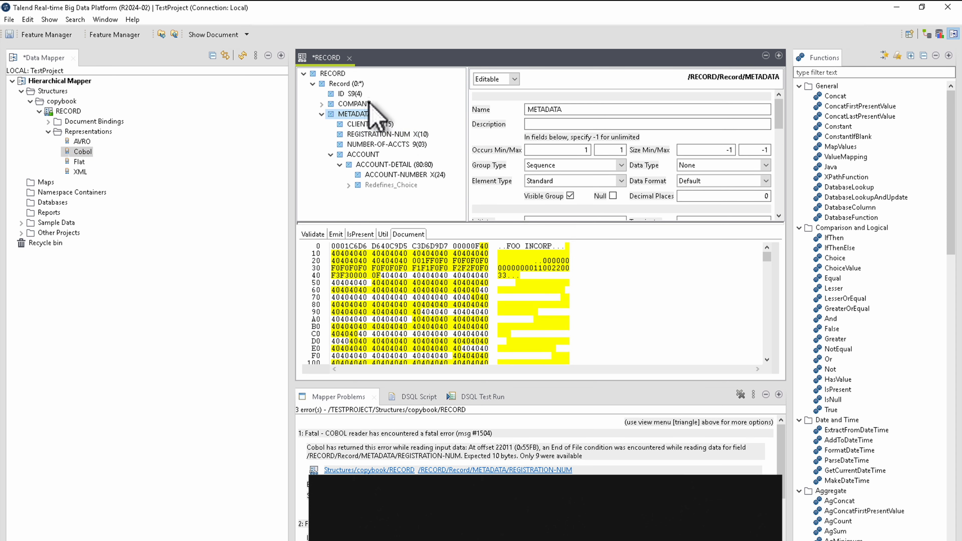
click(347, 84)
click(362, 155)
click(394, 165)
click(391, 185)
click(349, 185)
click(410, 205)
right_click(357, 84)
click(398, 109)
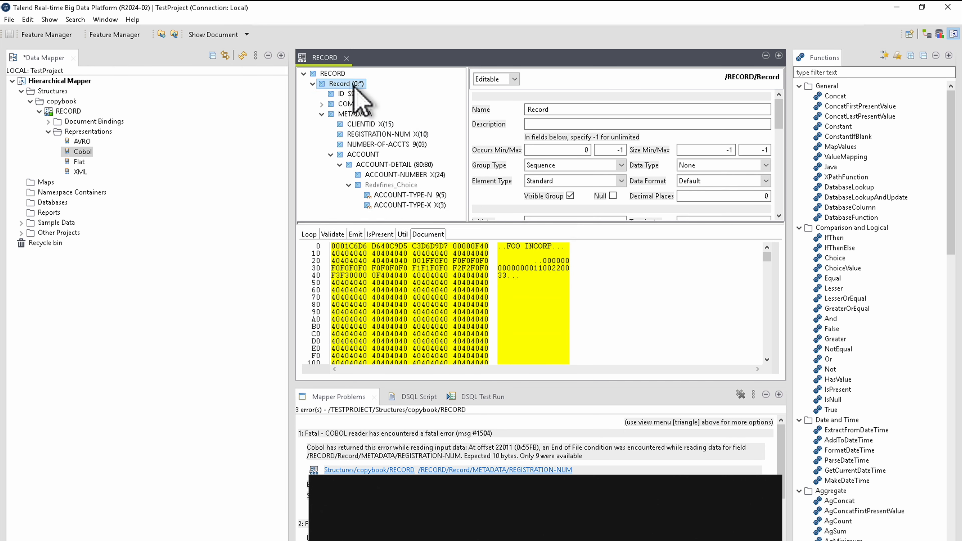
Delete the SetElementProperty [Loop Count] expression from the ACCOUNT-DETAIL element.
click(407, 165)
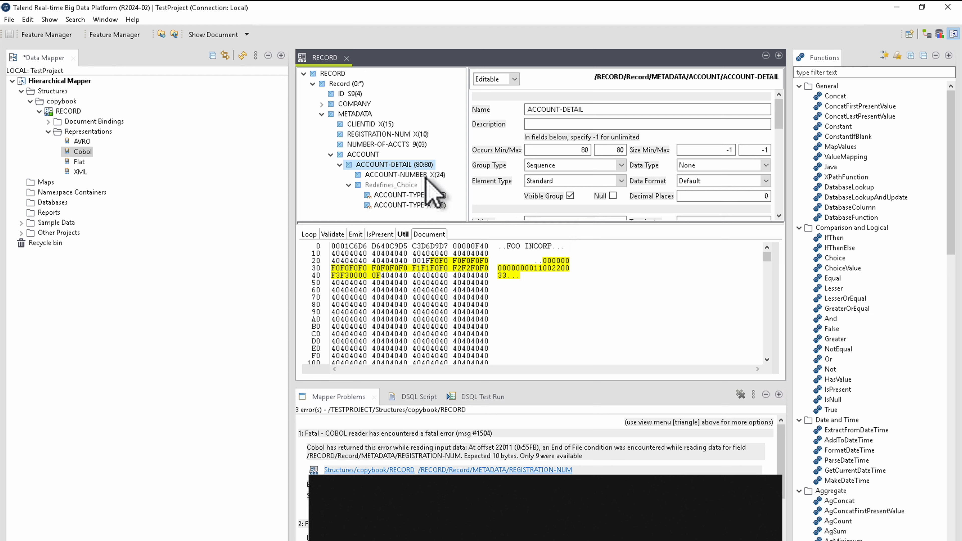
click(404, 234)
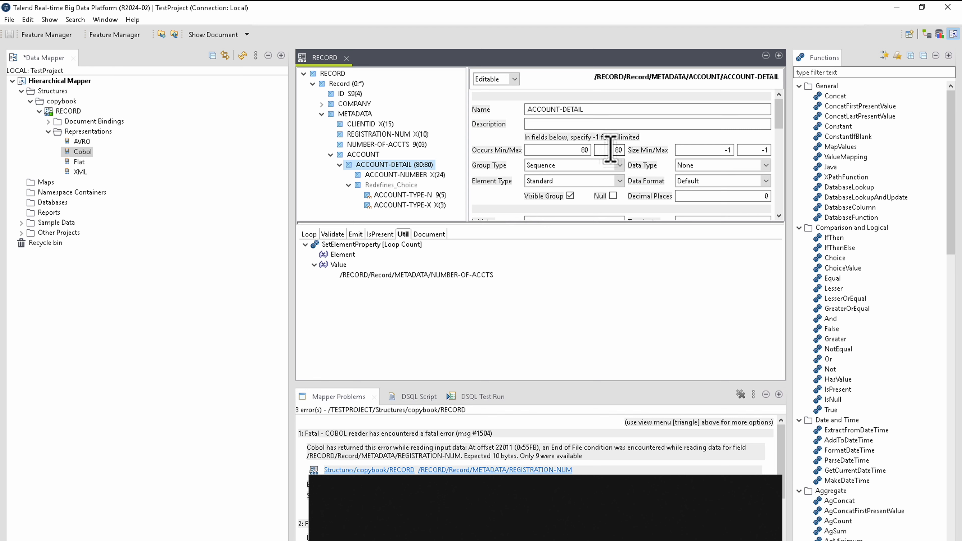
click(395, 244)
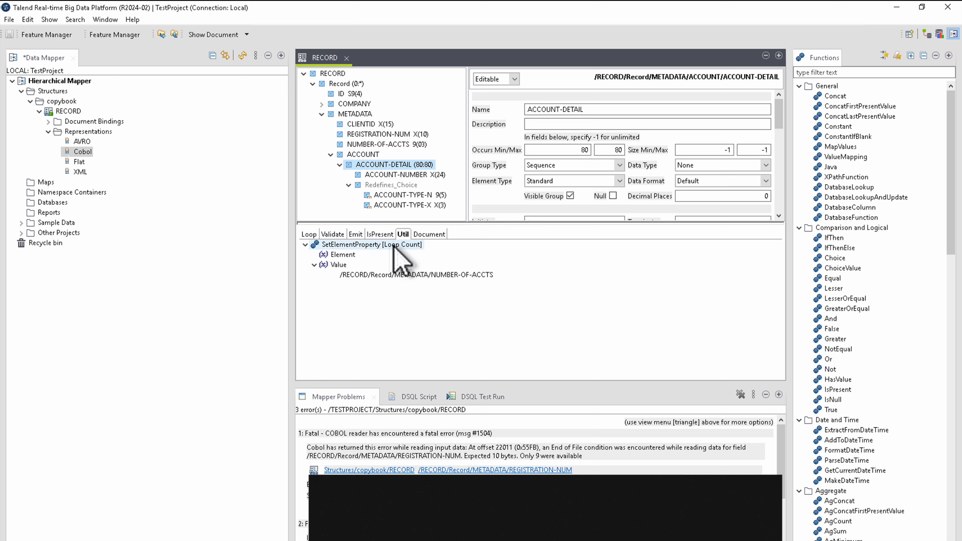
right_click(394, 245)
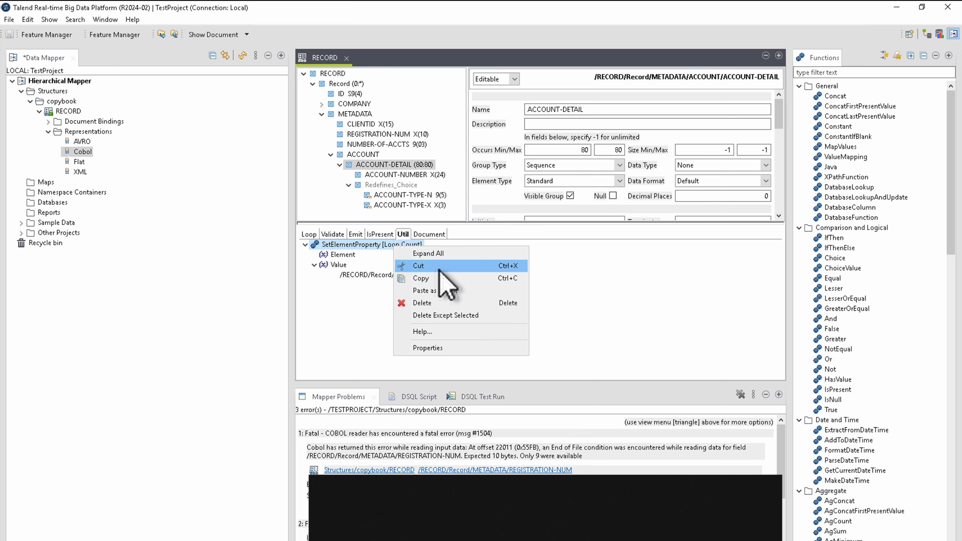
click(495, 303)
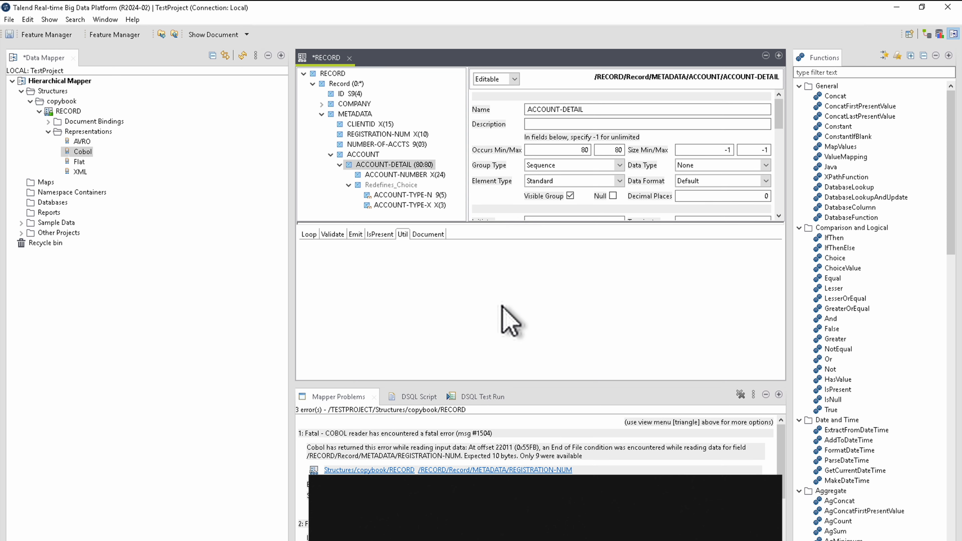
Show the METADATA element's sample document as XML, review its account entries and close it.
click(354, 114)
right_click(356, 113)
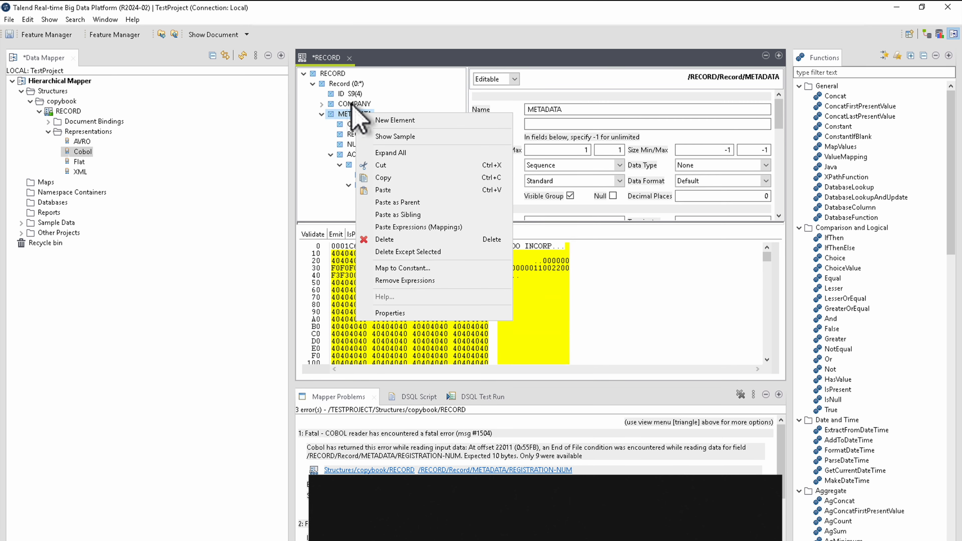
click(387, 136)
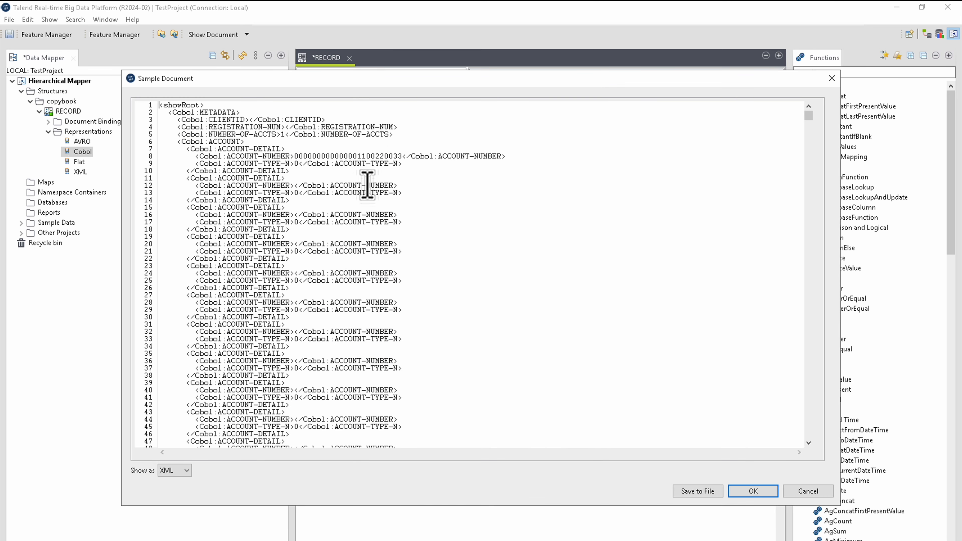
click(764, 492)
Show the sample document of the whole Record element as XML and examine its company and account data.
right_click(357, 85)
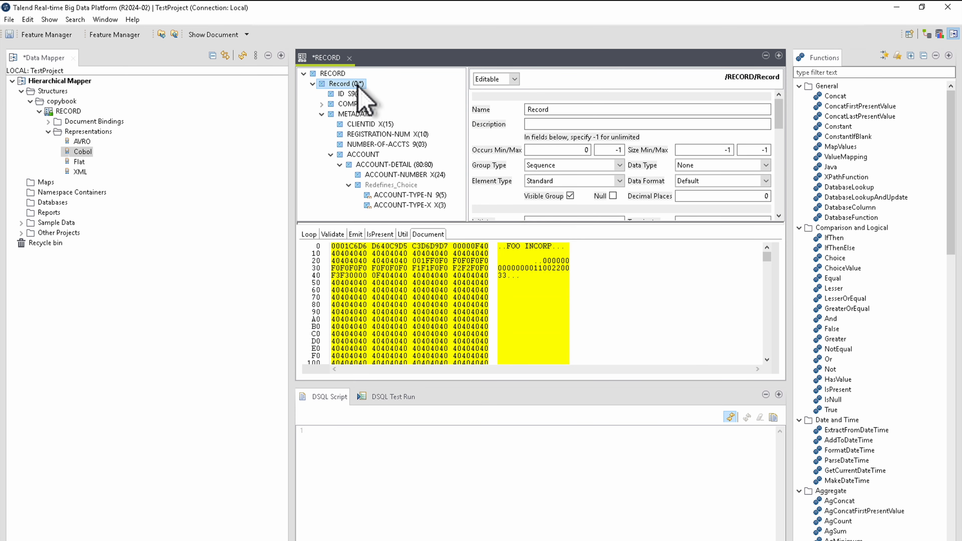
click(413, 109)
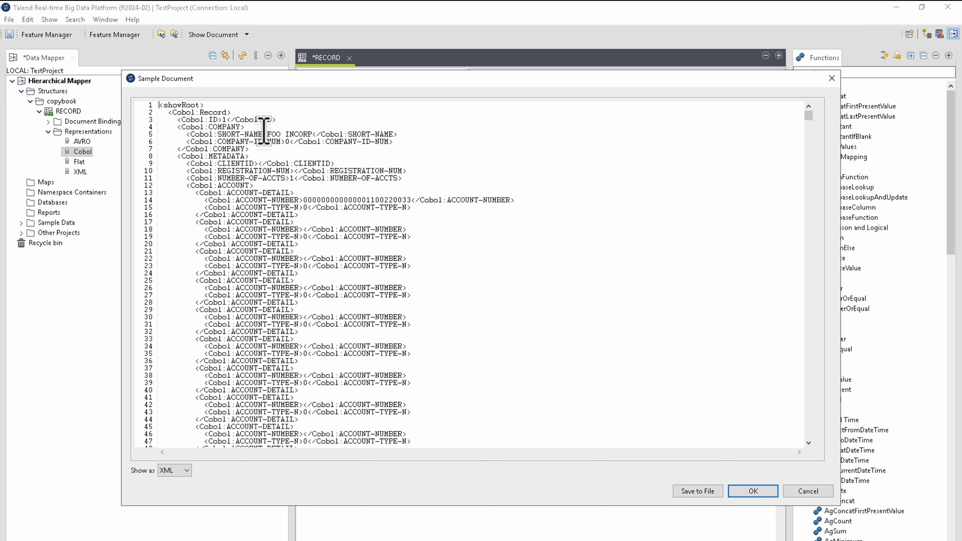
click(268, 148)
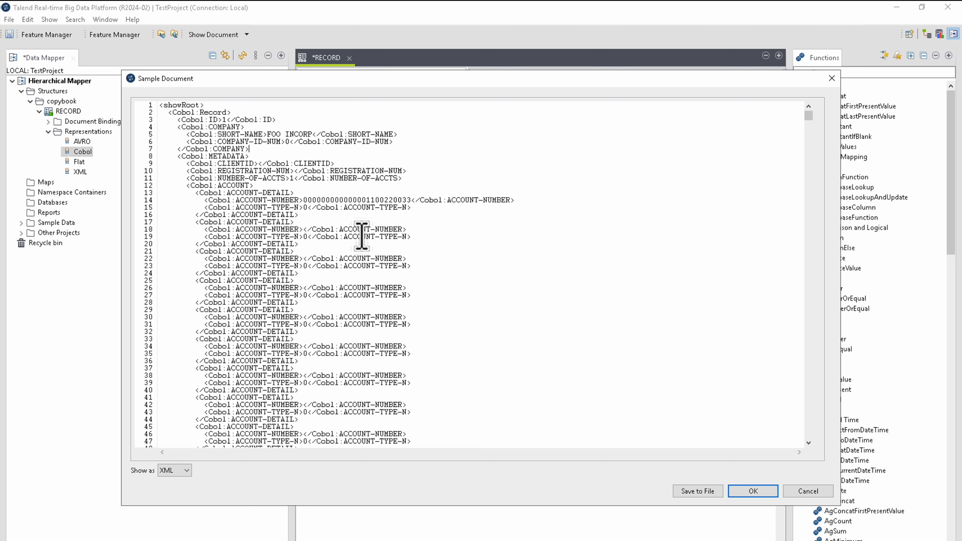
Copy the entire sample XML document and paste it over the existing input XML in the jsonformatter.org XML Parser.
key(ctrl+a)
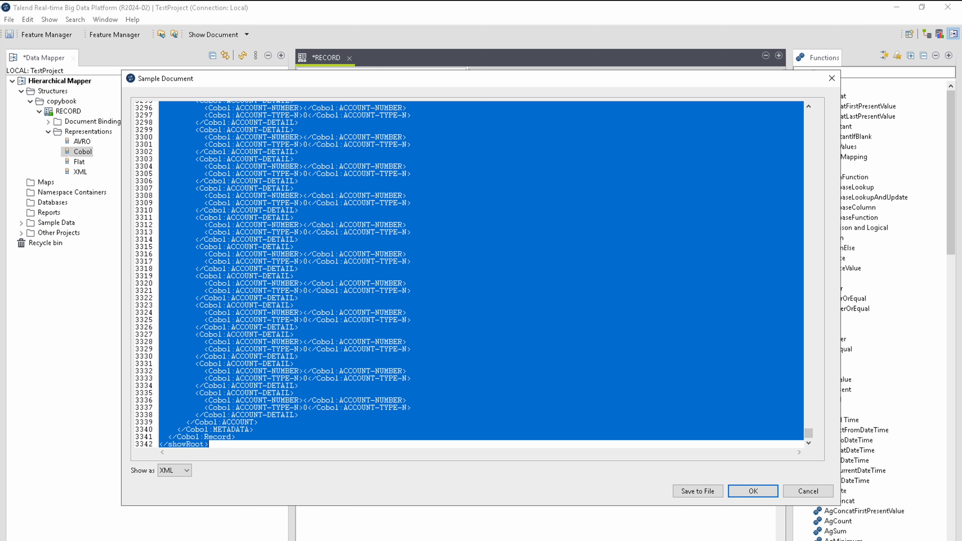
click(127, 540)
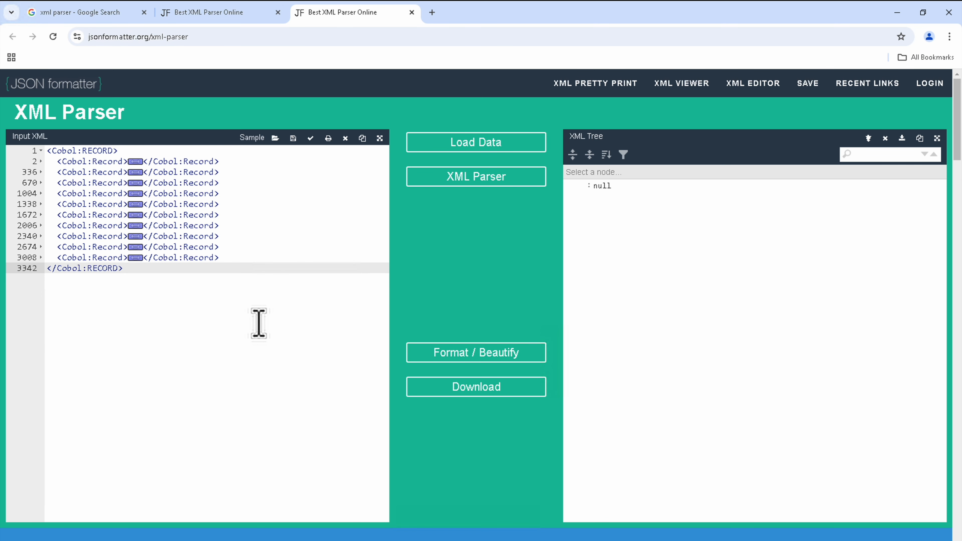
key(ctrl+a)
key(ctrl+v)
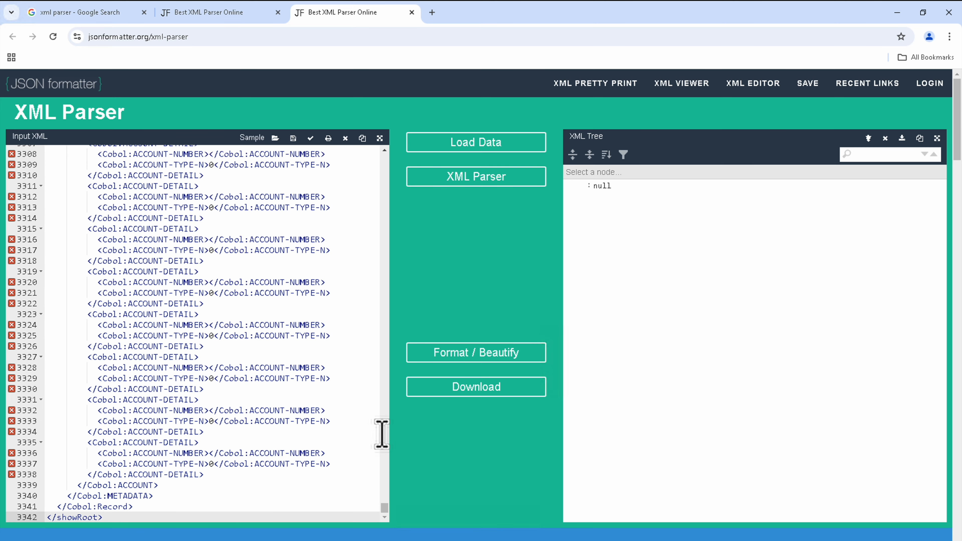
drag(386, 509, 382, 116)
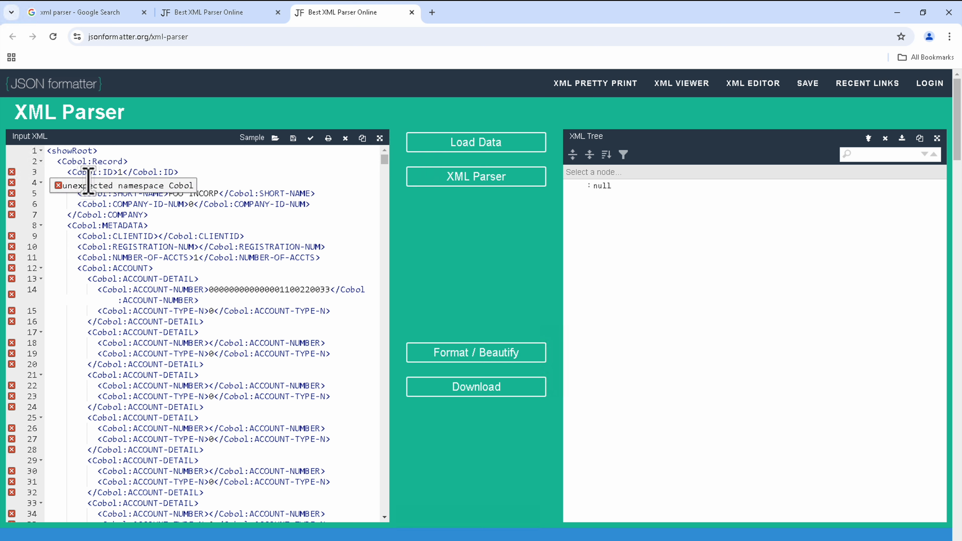
Compare the first record's NUMBER-OF-ACCTS value with its ACCOUNT-DETAIL entries and account number in the XML.
double_click(196, 257)
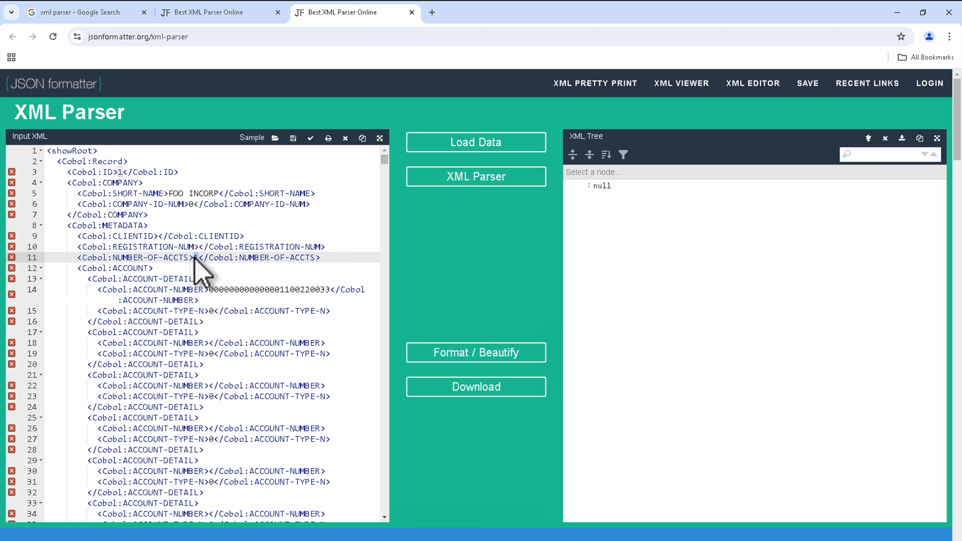
drag(88, 279, 209, 366)
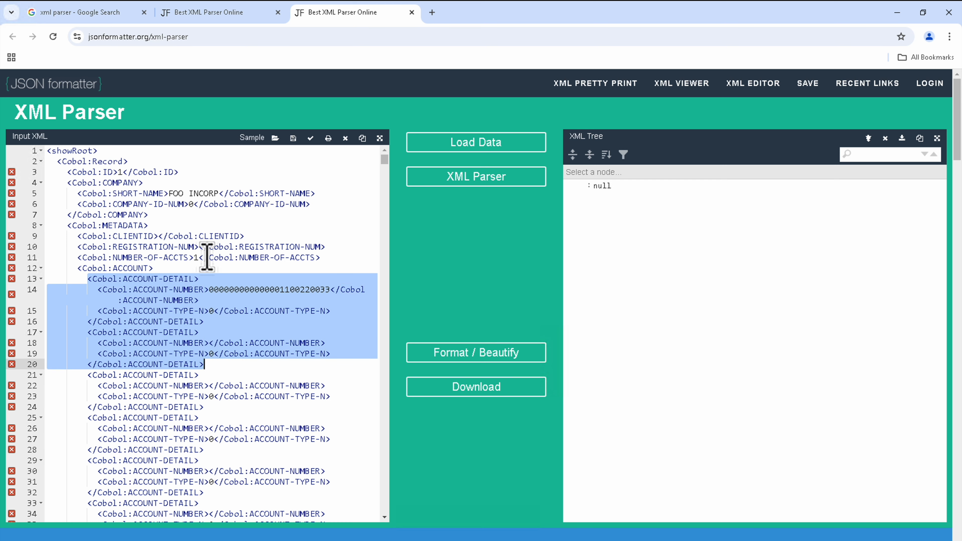
click(212, 290)
drag(209, 290, 327, 290)
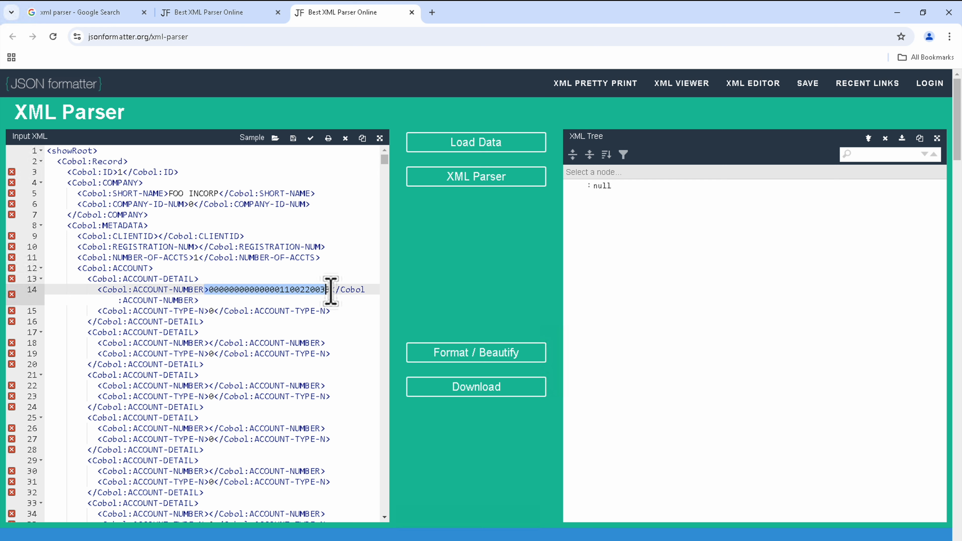
drag(85, 279, 223, 385)
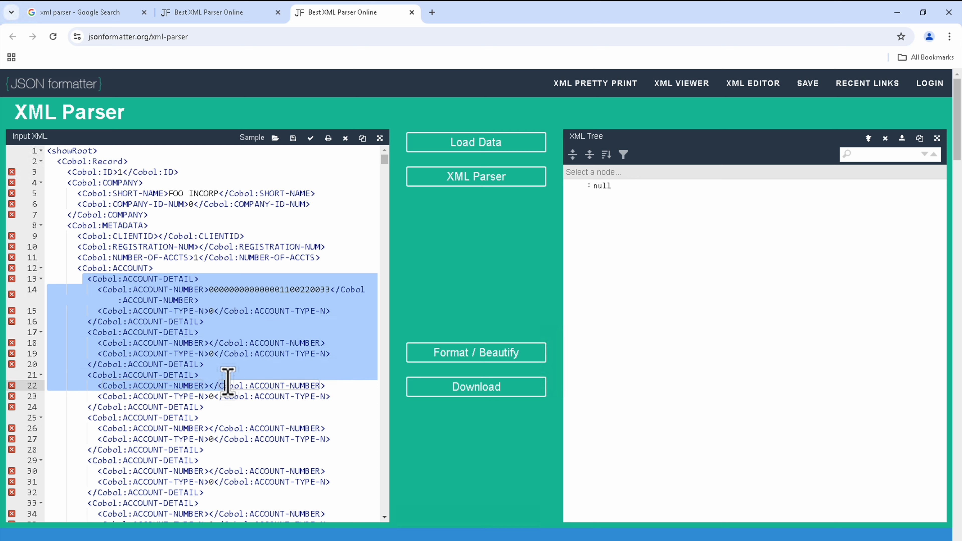
Collapse the first record's METADATA and examine the BARCOMPANY record's account count, account number and ACCOUNT-DETAIL entries.
click(40, 225)
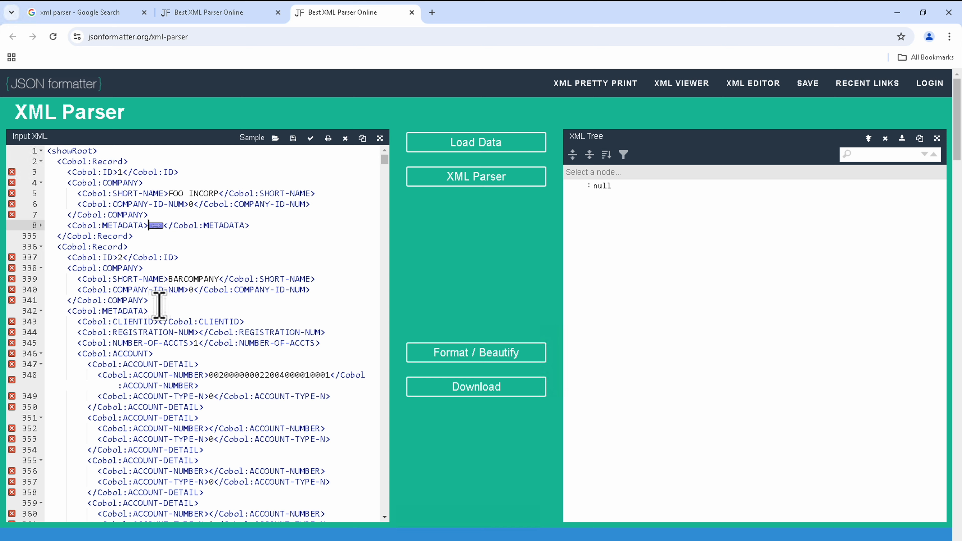
click(193, 343)
drag(207, 375, 305, 375)
drag(93, 419, 181, 474)
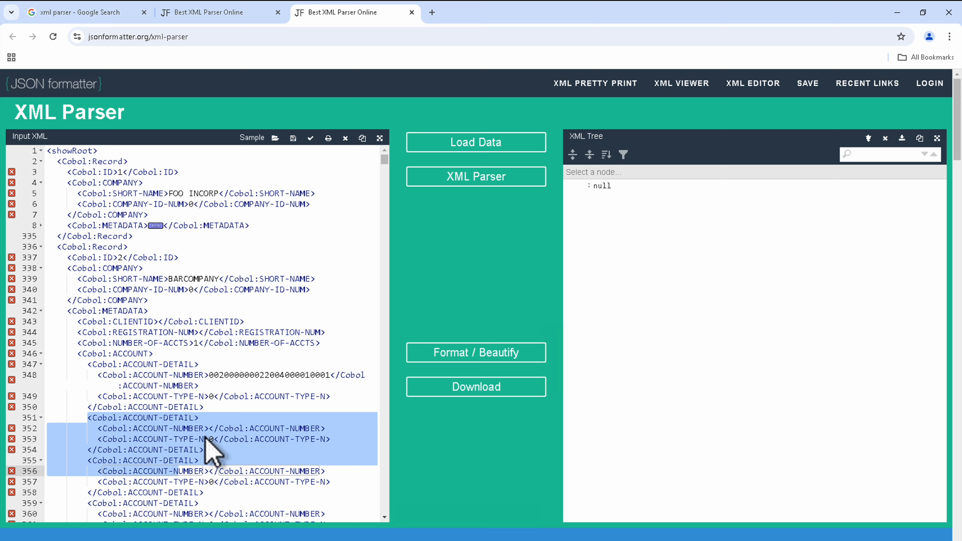
Collapse the second and third records and examine the EXAMPLE330 record's account count and account details.
click(40, 247)
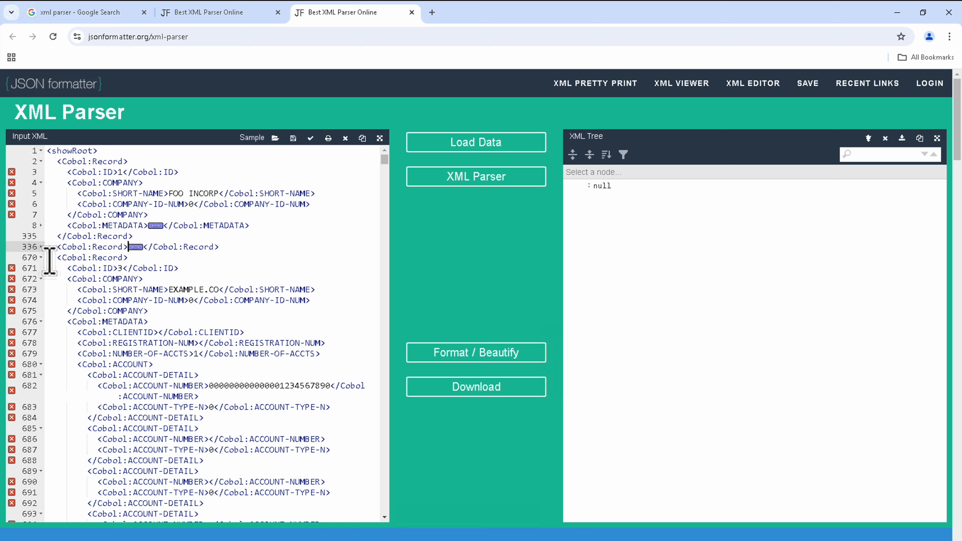
click(41, 257)
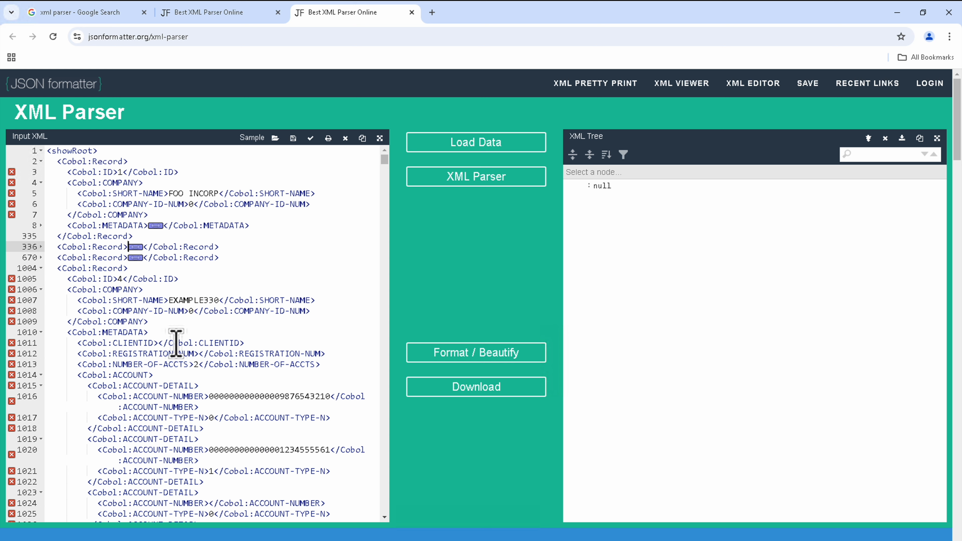
click(193, 365)
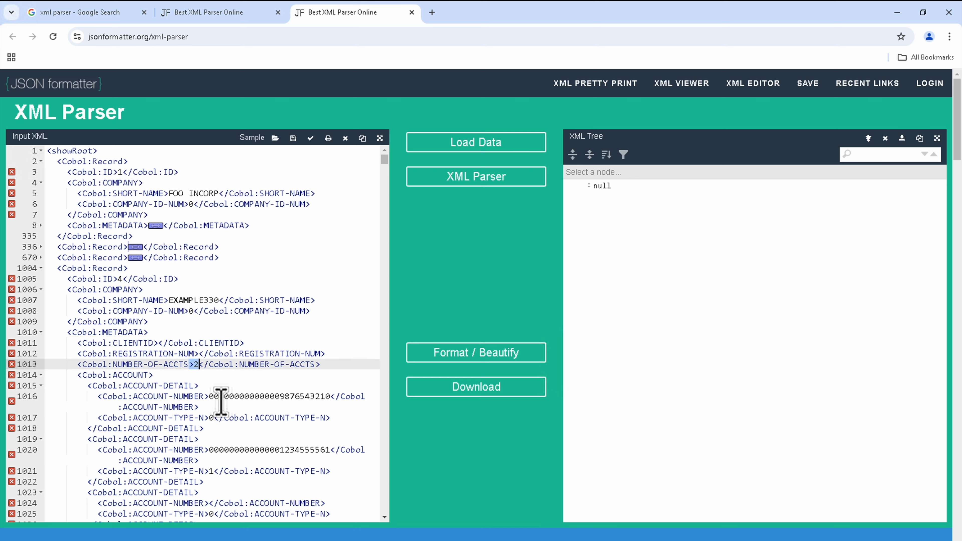
scroll(228, 457, down, 3)
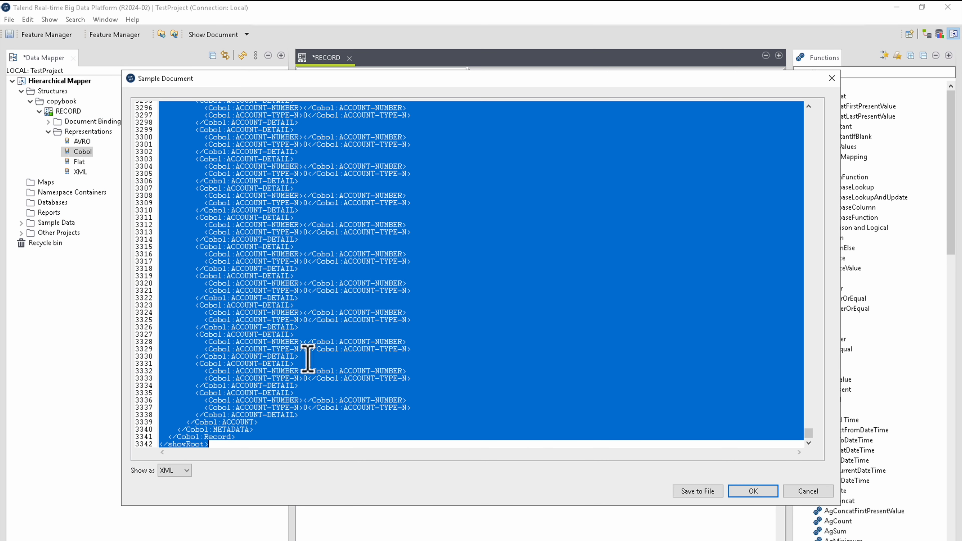
Switch back to Talend, close the sample document, and inspect the ACCOUNT and ACCOUNT-DETAIL elements of the RECORD structure.
click(759, 491)
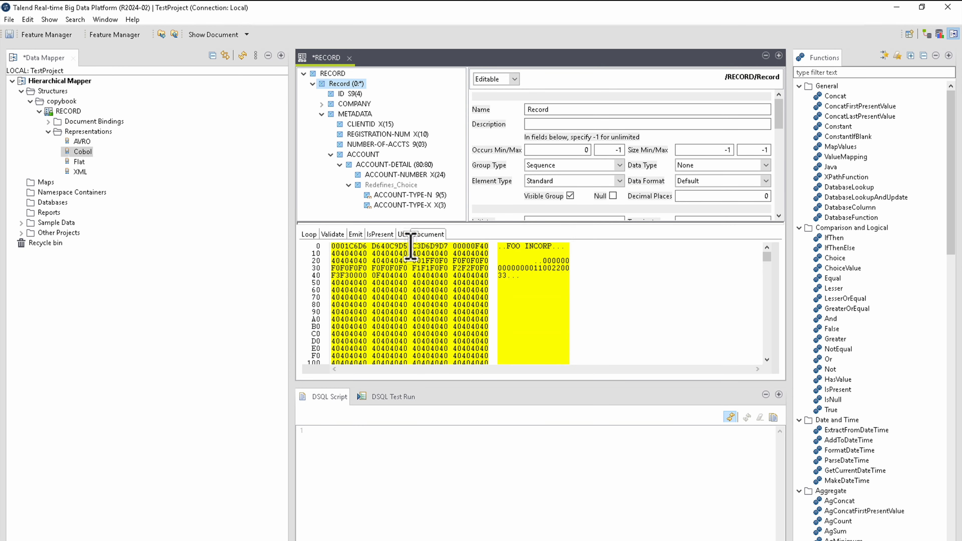
click(366, 156)
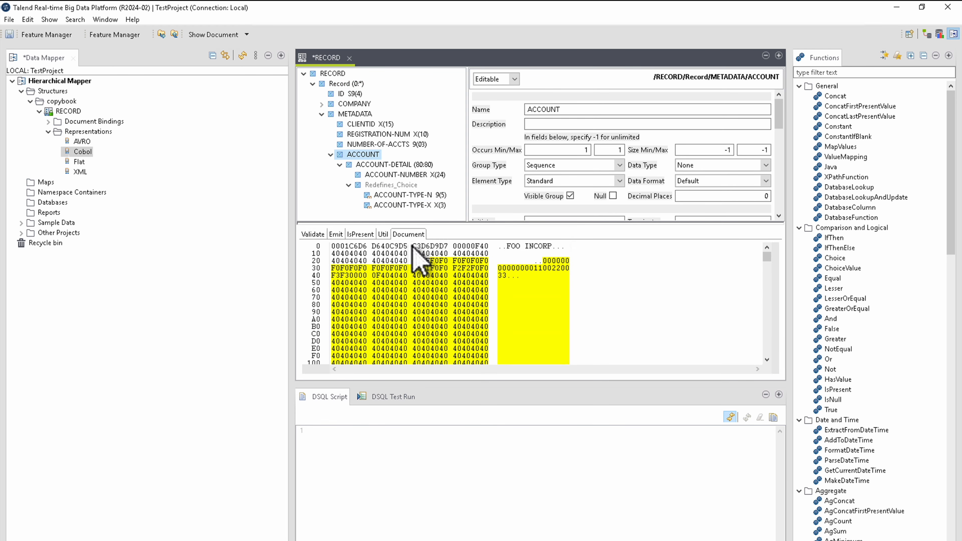
click(384, 235)
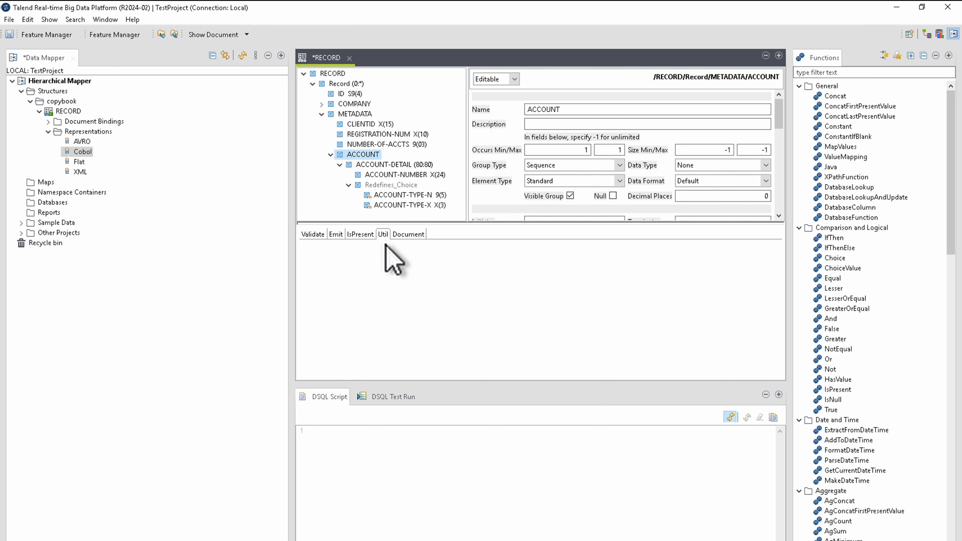
click(413, 165)
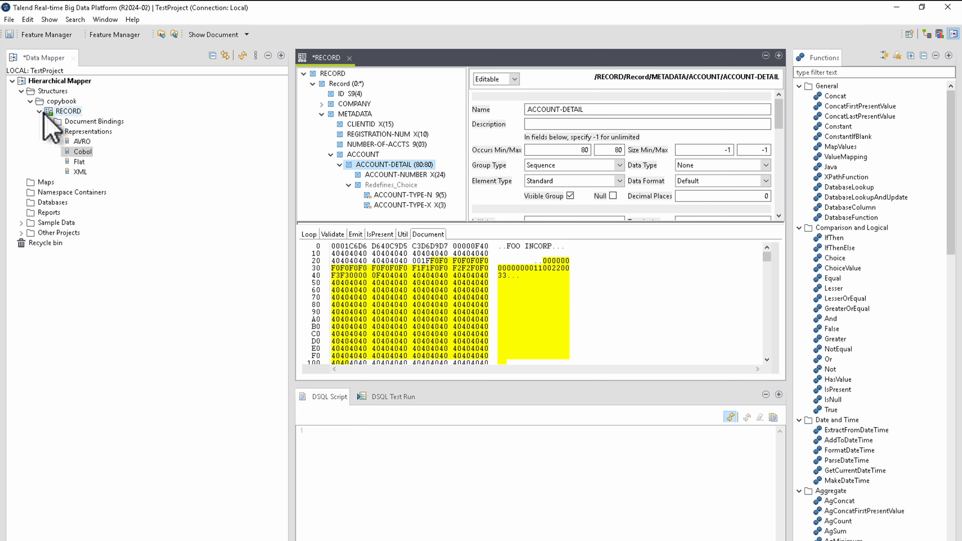
Create a custom structure named outputStruct in the Structures folder, inheriting from the copybook's RECORD structure.
click(52, 92)
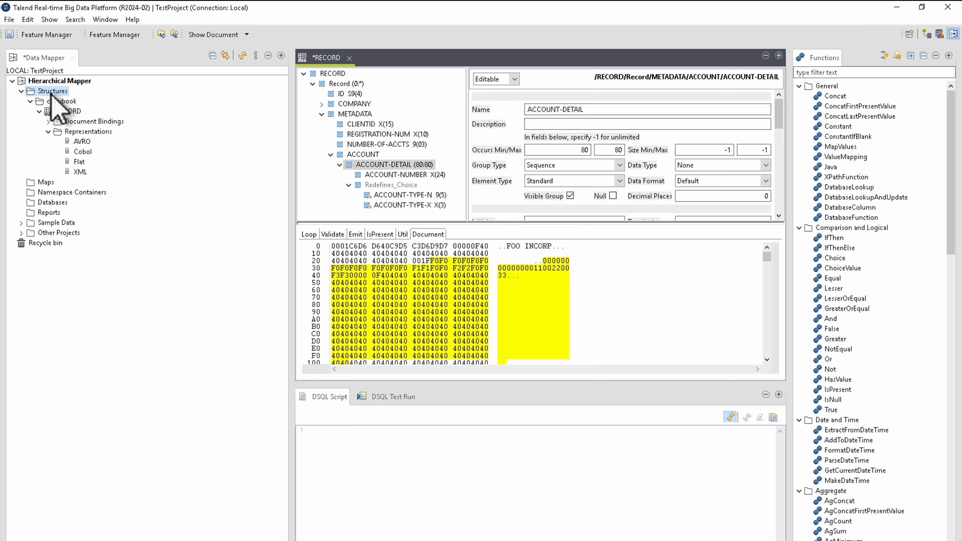
right_click(51, 93)
mouse_move(153, 101)
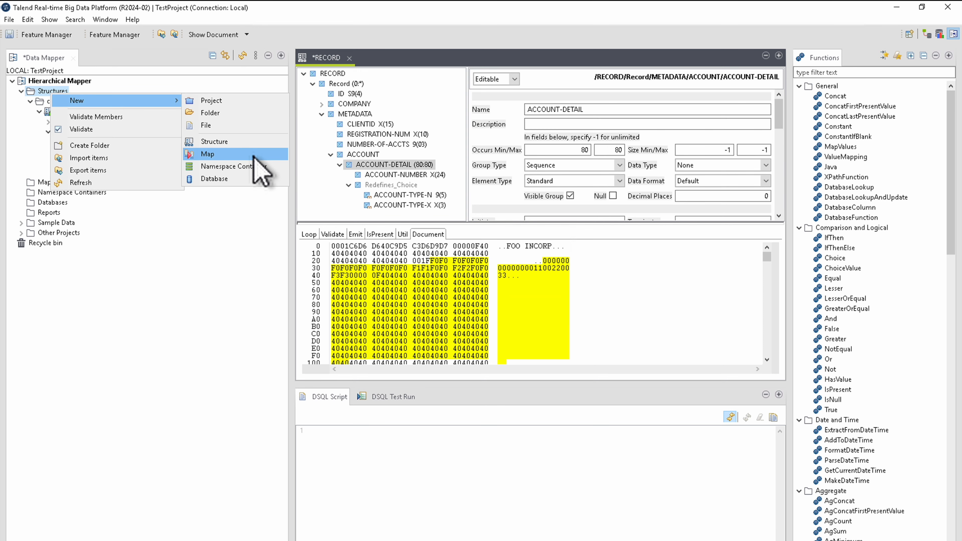
click(256, 141)
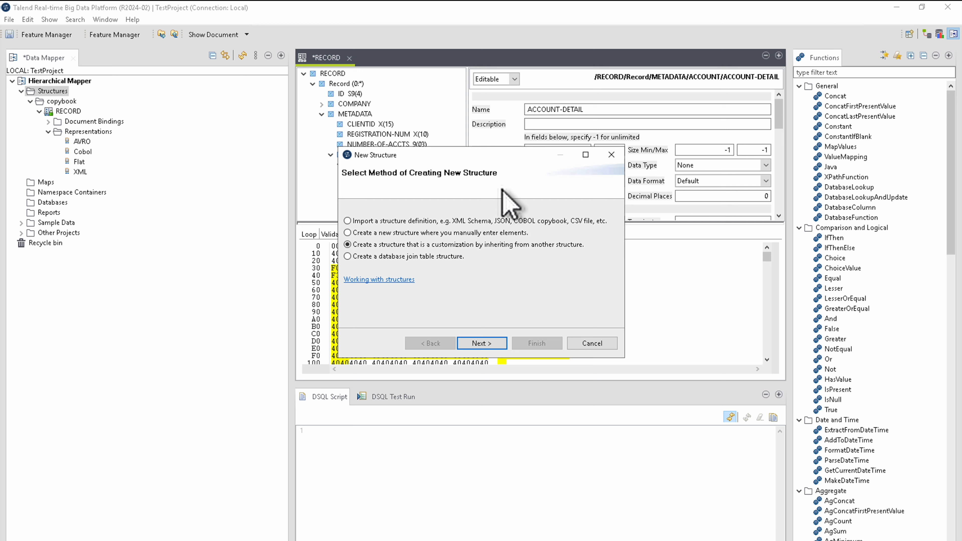
click(482, 343)
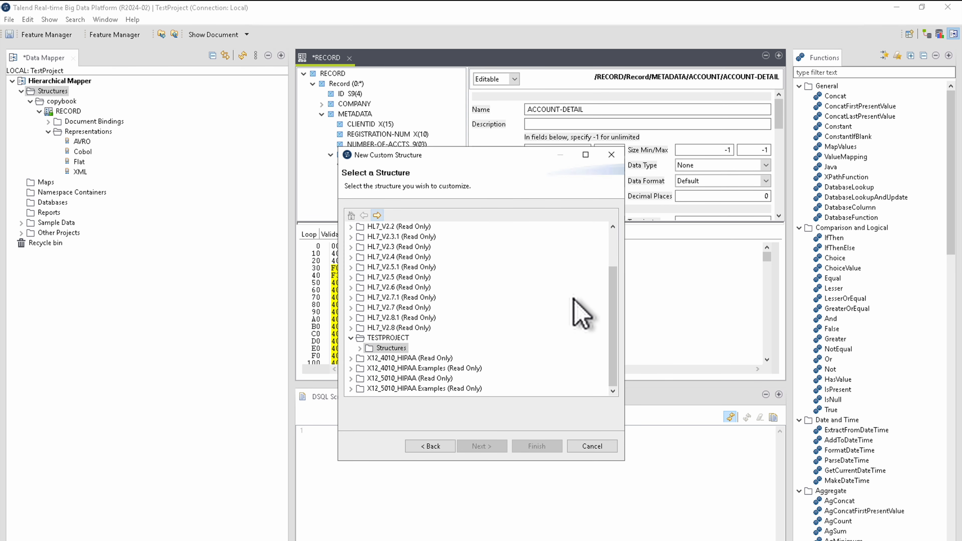
click(360, 347)
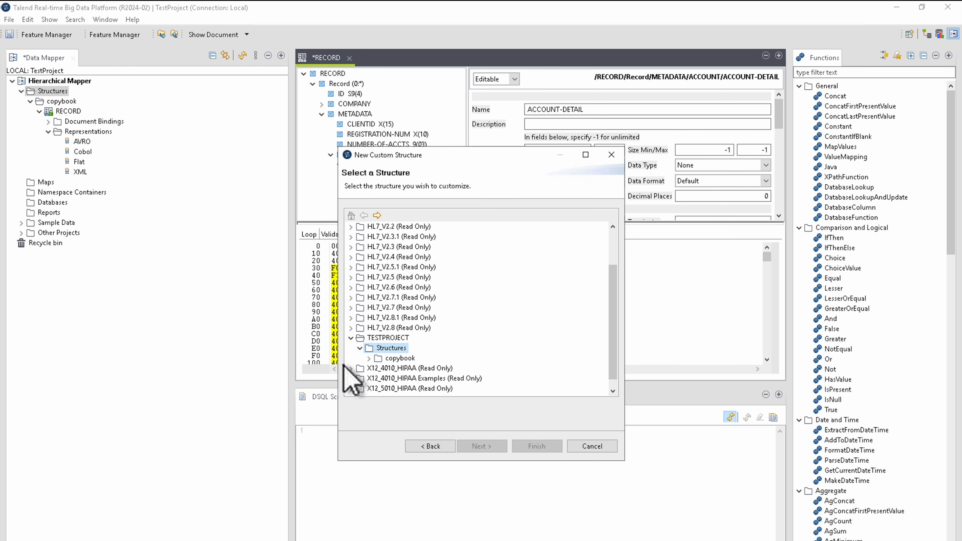
click(369, 358)
scroll(440, 370, down, 1)
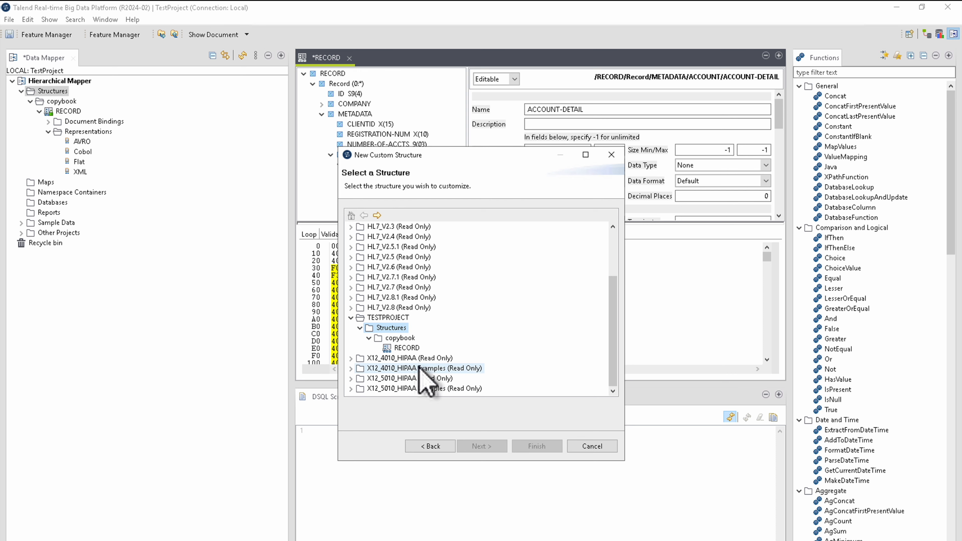
click(414, 347)
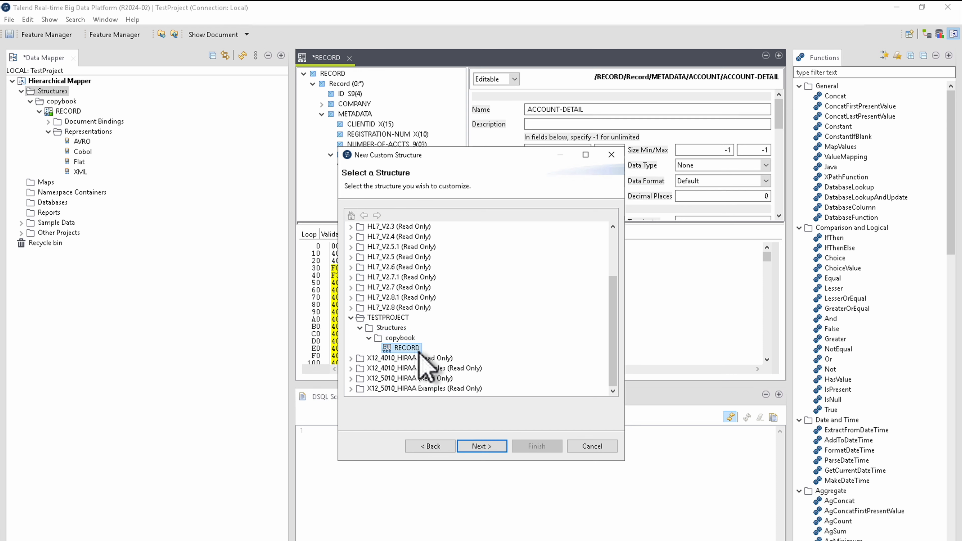
click(489, 447)
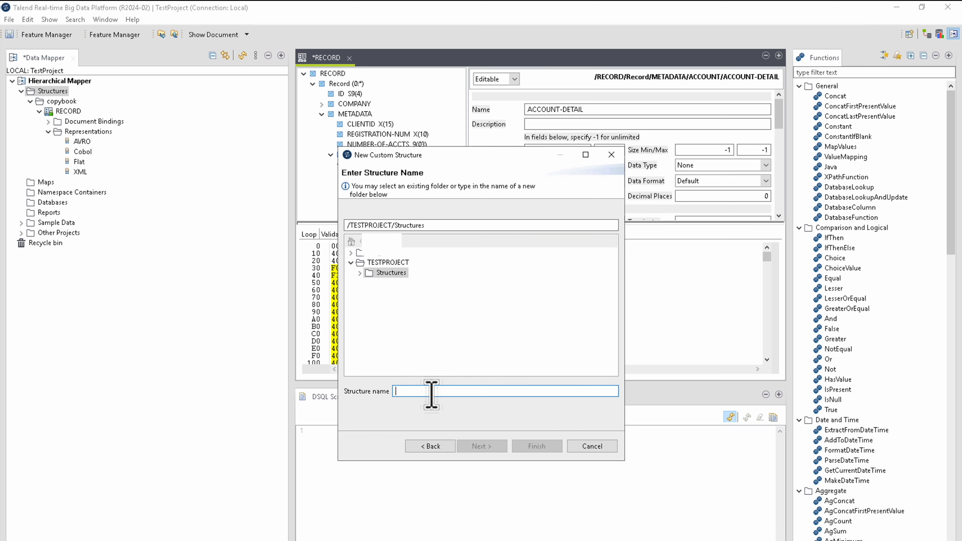
text(outputStruct)
click(539, 446)
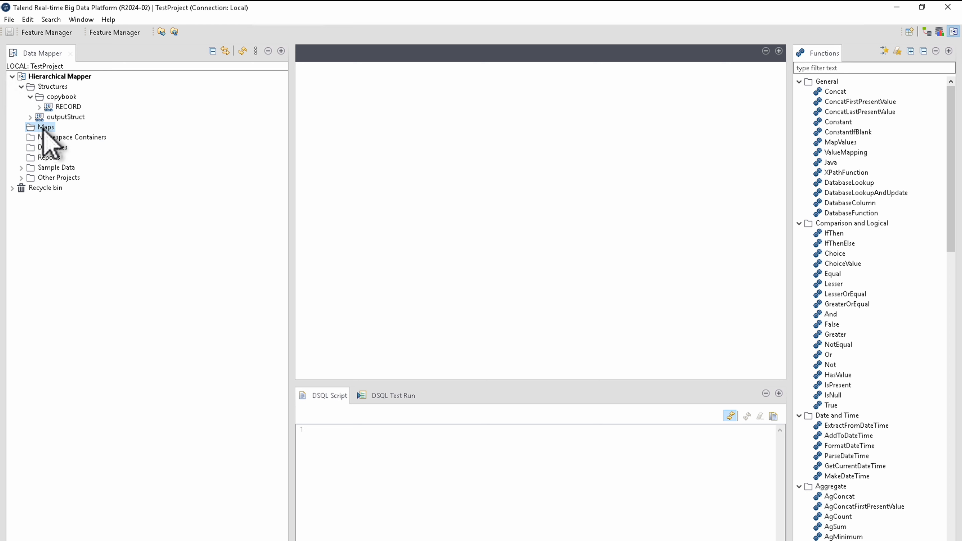
Create a Standard Map named mynewMap in the project's Maps folder.
right_click(44, 130)
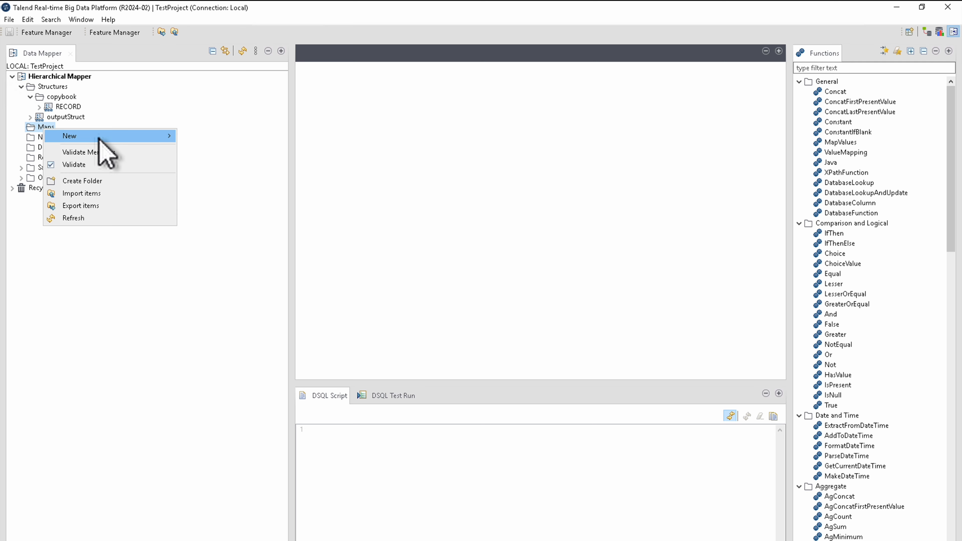
mouse_move(98, 137)
click(215, 190)
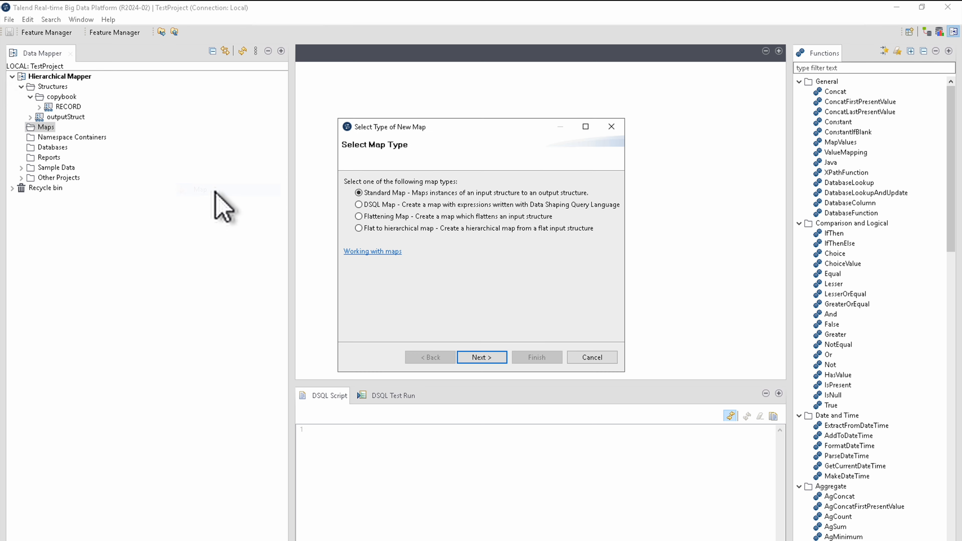
click(478, 357)
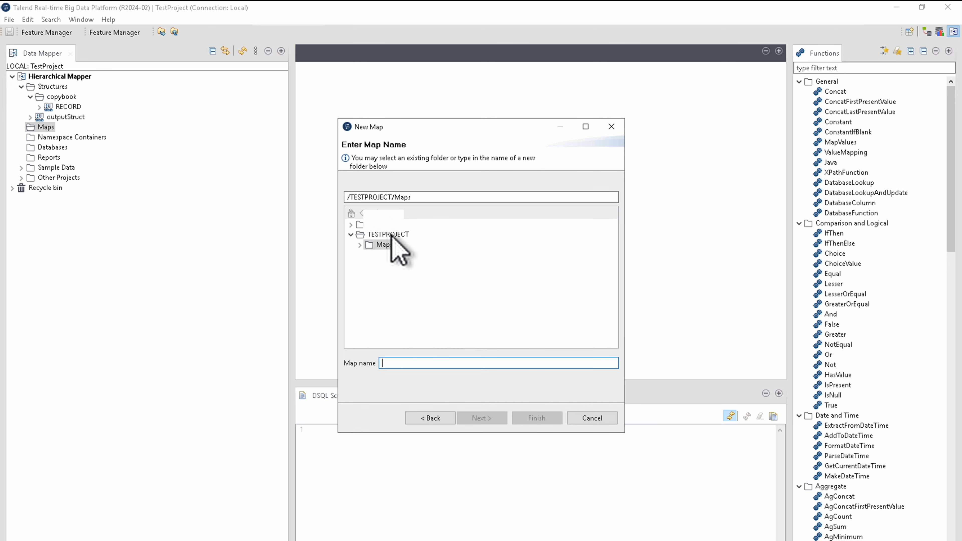
click(394, 197)
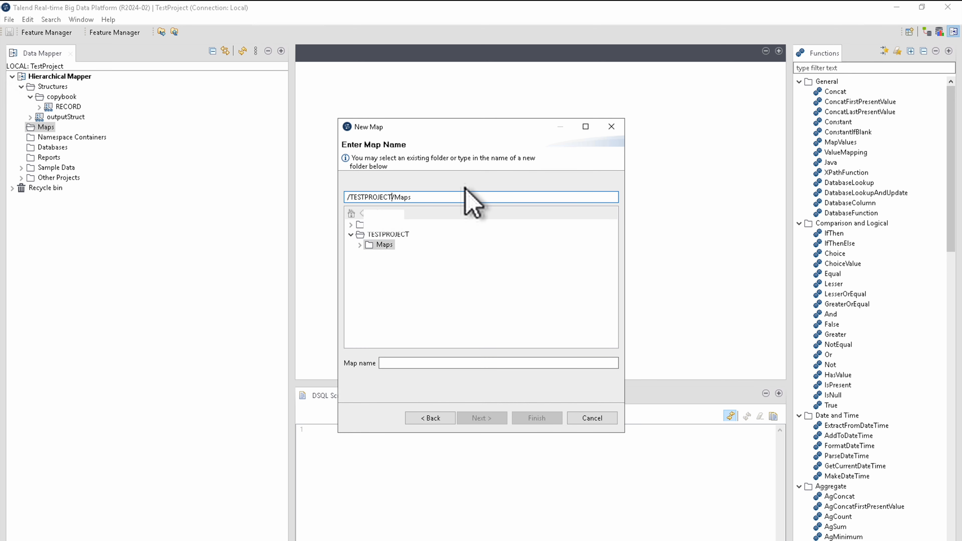
click(498, 363)
text(mynewMap)
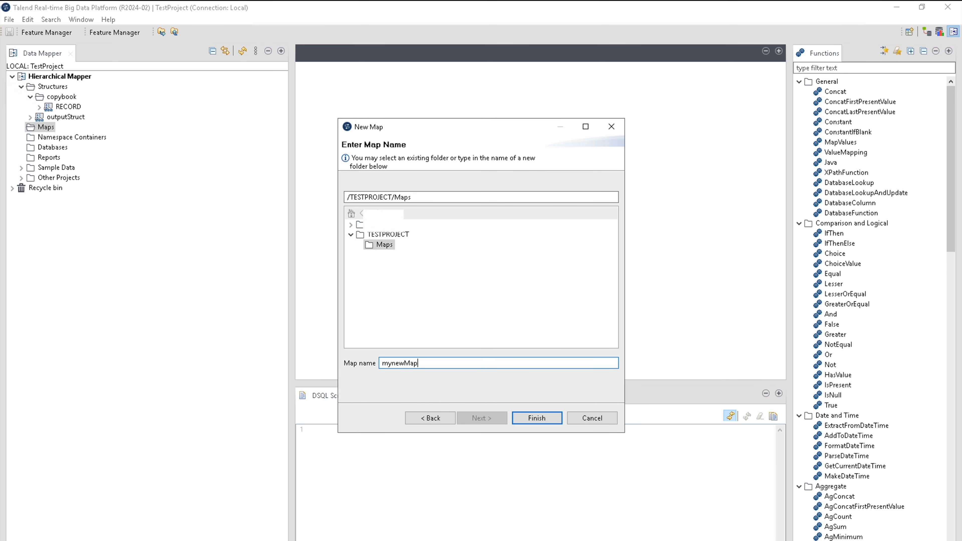
click(526, 417)
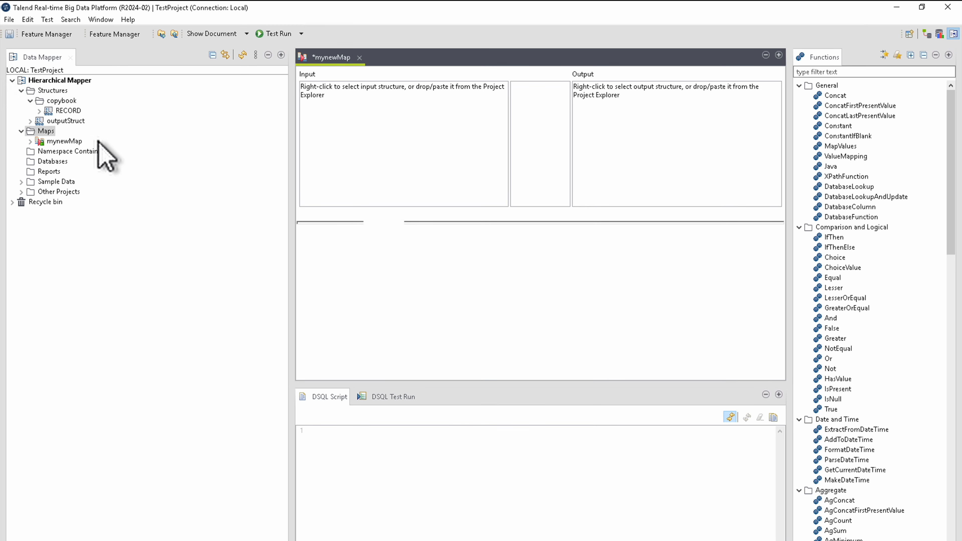
Assign the copybook's RECORD structure as the input of mynewMap.
click(68, 110)
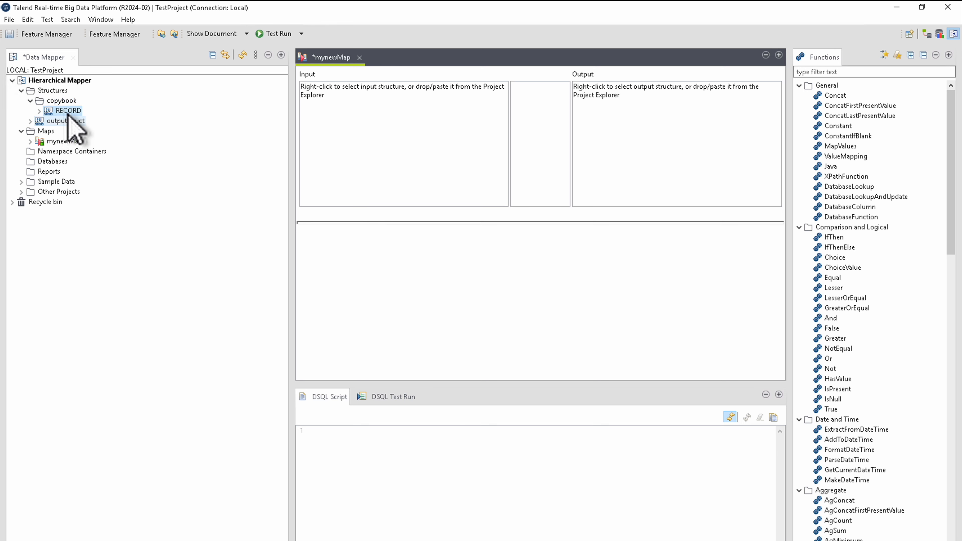
drag(68, 111, 376, 129)
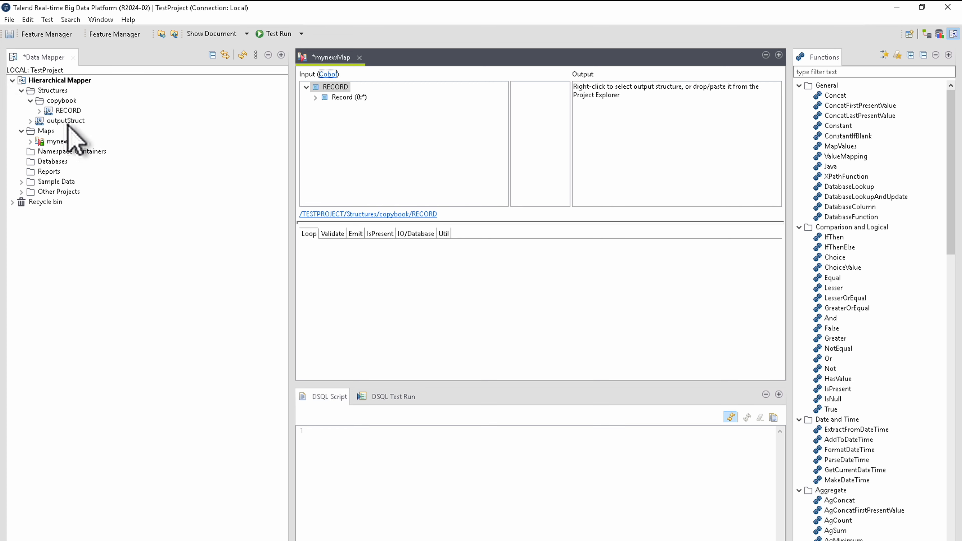
Assign outputStruct as the output of mynewMap with the Flat representation, and save the map.
drag(69, 121, 702, 146)
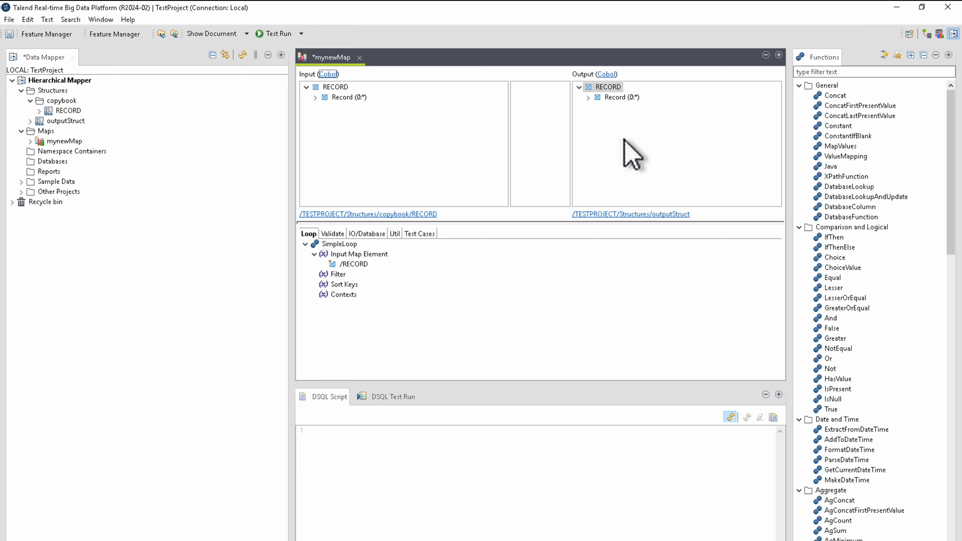
click(607, 74)
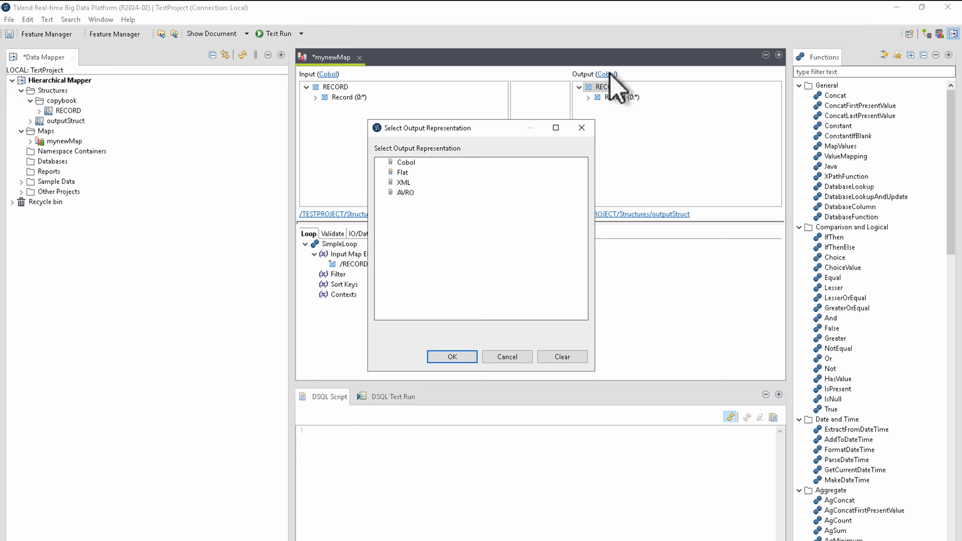
click(405, 172)
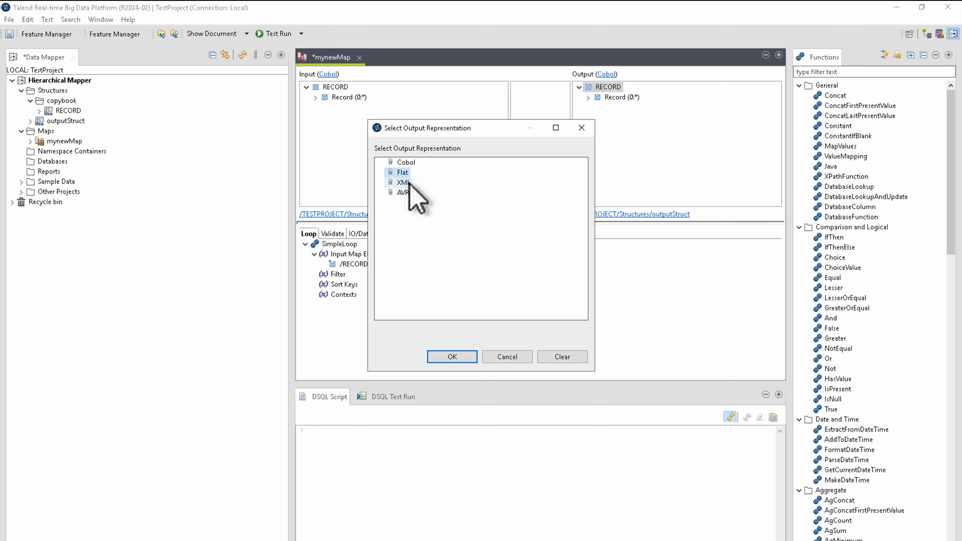
click(452, 357)
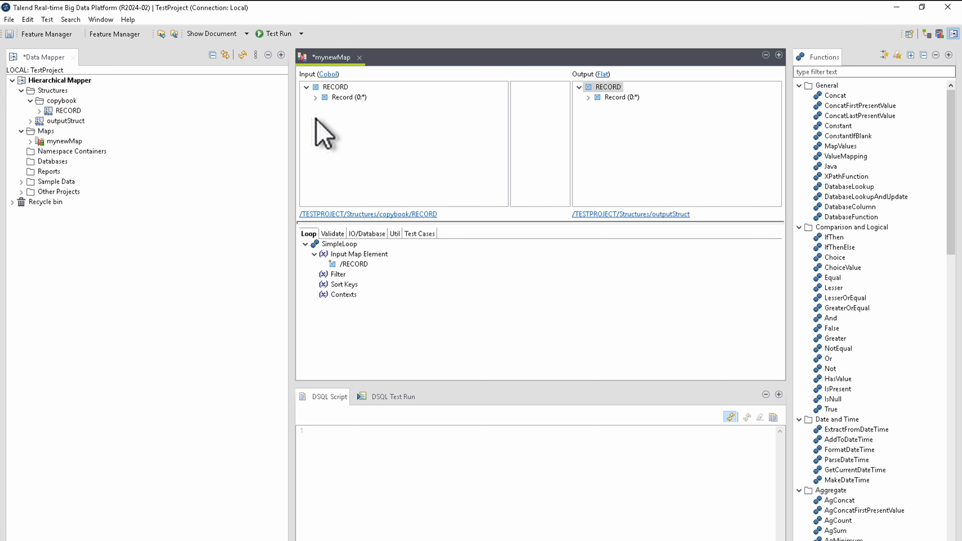
key(super+s)
click(382, 119)
key(ctrl+s)
click(406, 235)
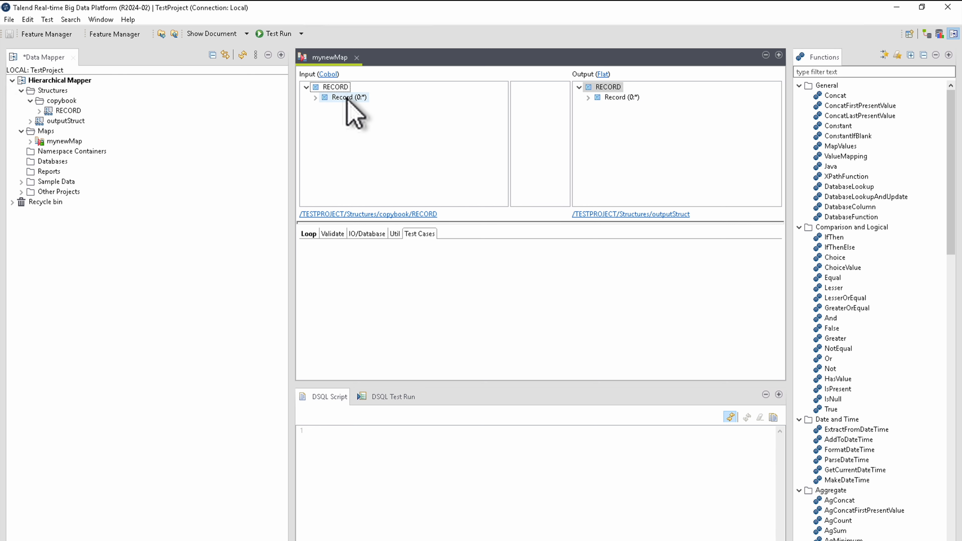
Map the whole input RECORD onto the output RECORD, and expand the COMPANY and METADATA branches on both sides.
drag(344, 89, 618, 86)
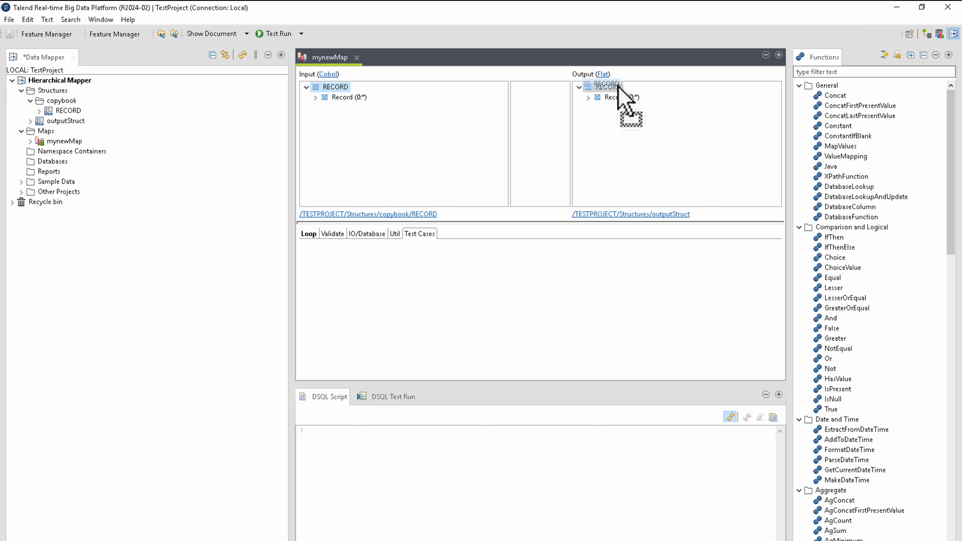
drag(618, 86, 595, 108)
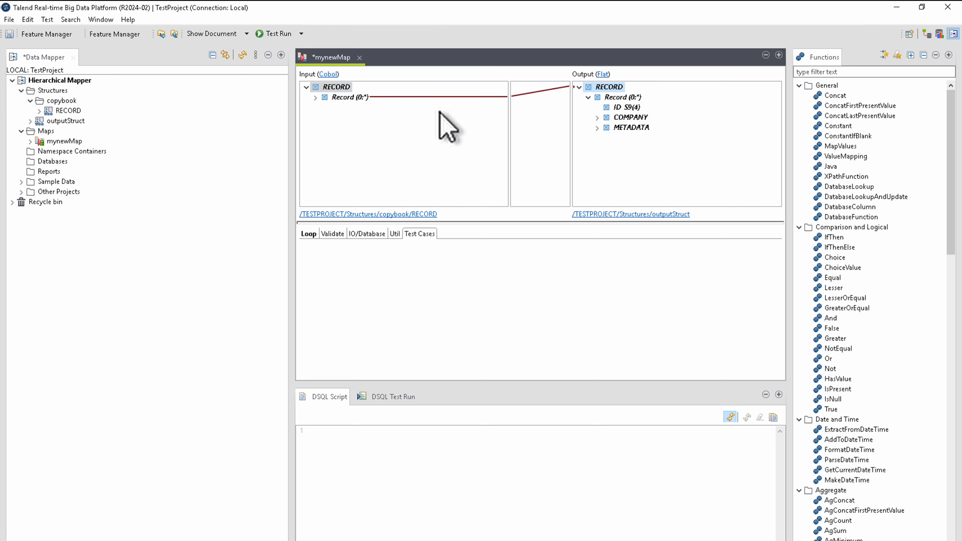
click(315, 97)
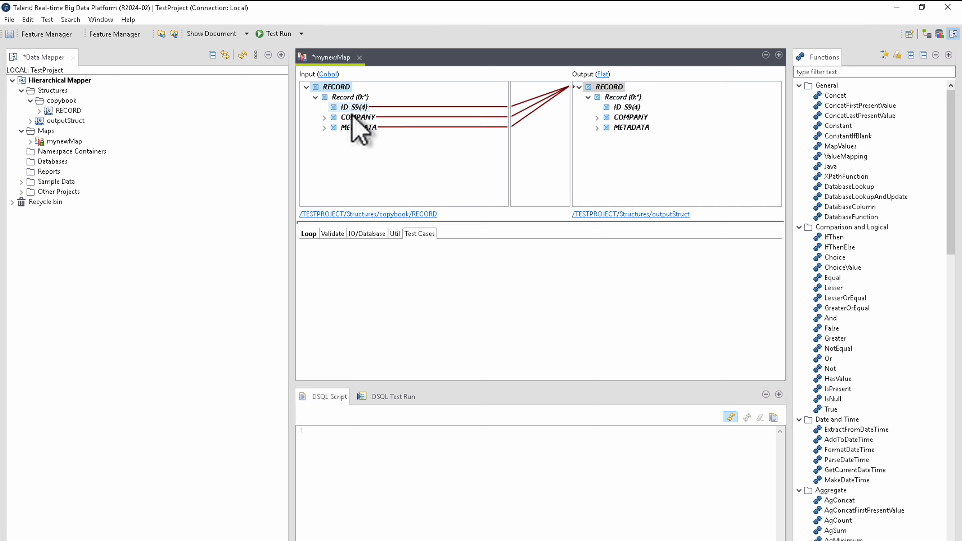
click(597, 118)
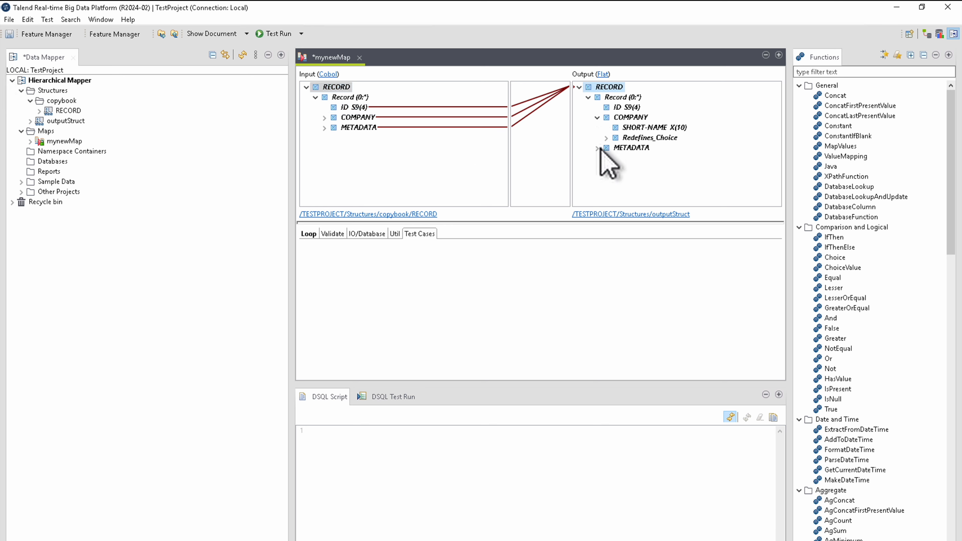
click(597, 148)
click(606, 137)
click(324, 117)
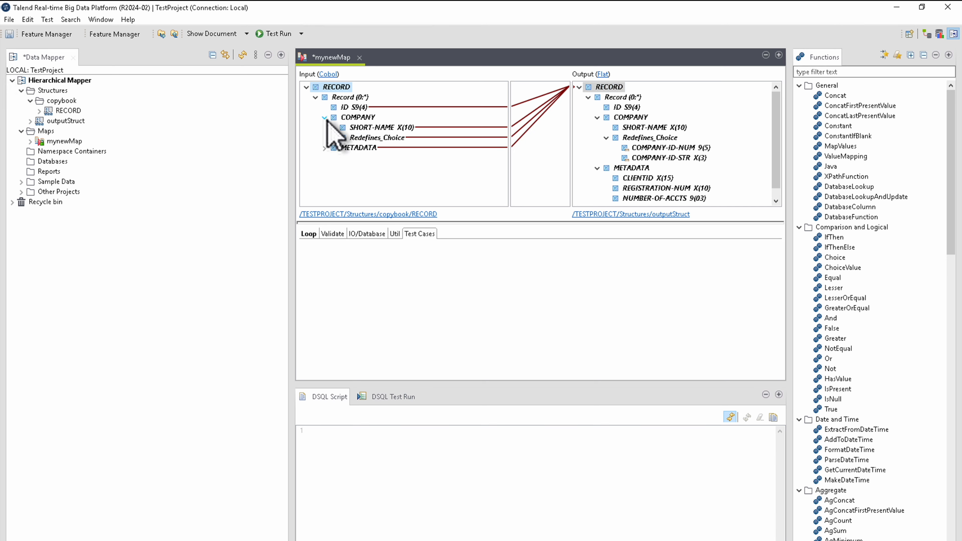
click(324, 147)
click(334, 189)
Check the mapping links of the input's ID, SHORT-NAME, Redefines_Choice and COMPANY-ID-NUM elements.
click(365, 128)
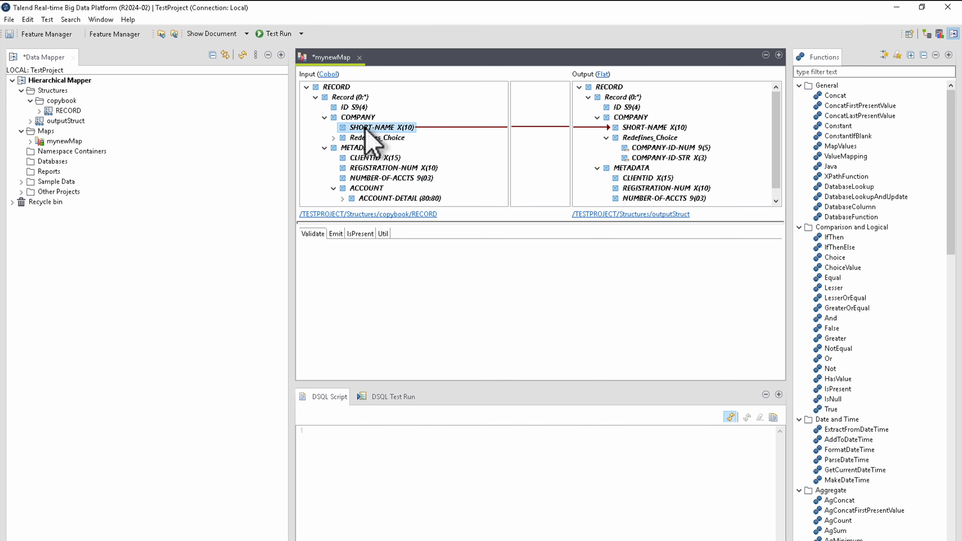
click(359, 108)
click(375, 128)
click(376, 139)
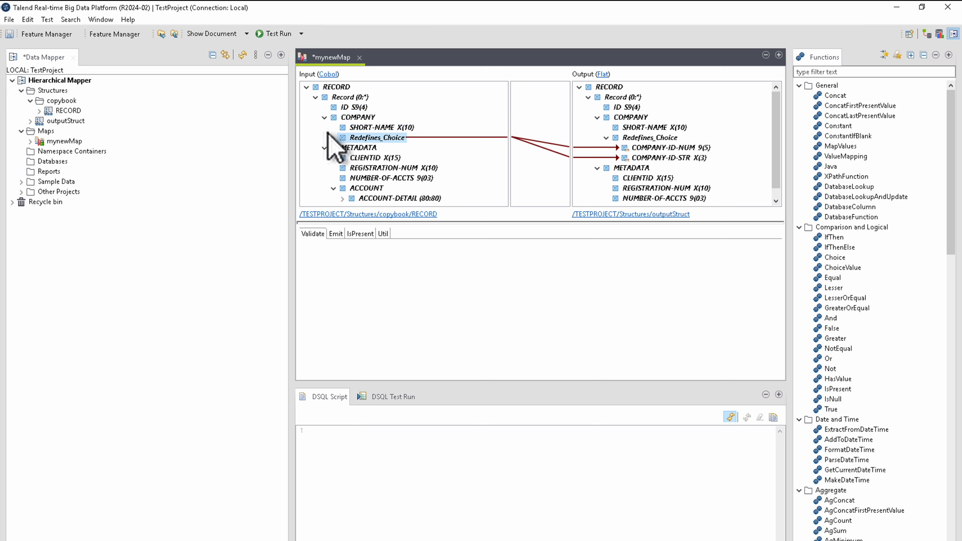
click(333, 137)
click(373, 147)
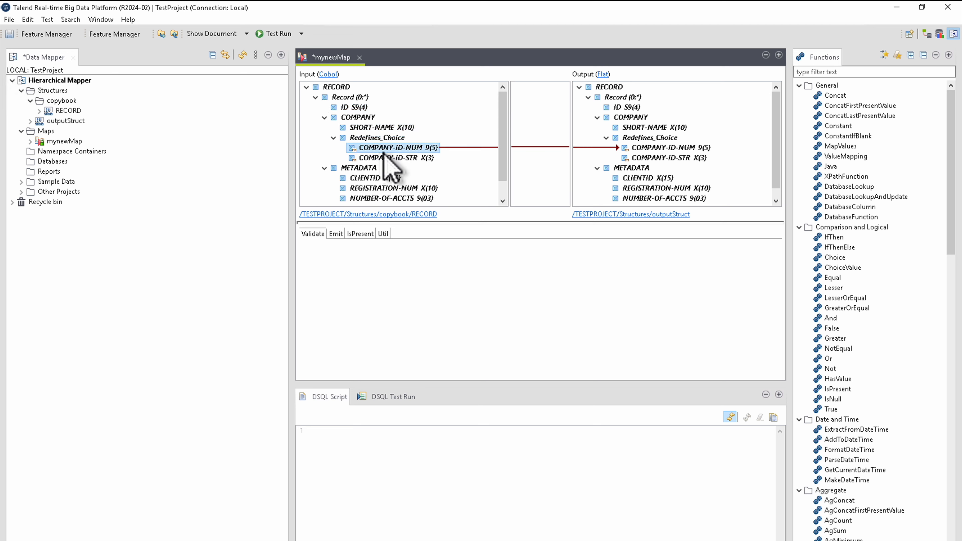
Test-run mynewMap, review its output as XML, and close the result.
click(283, 37)
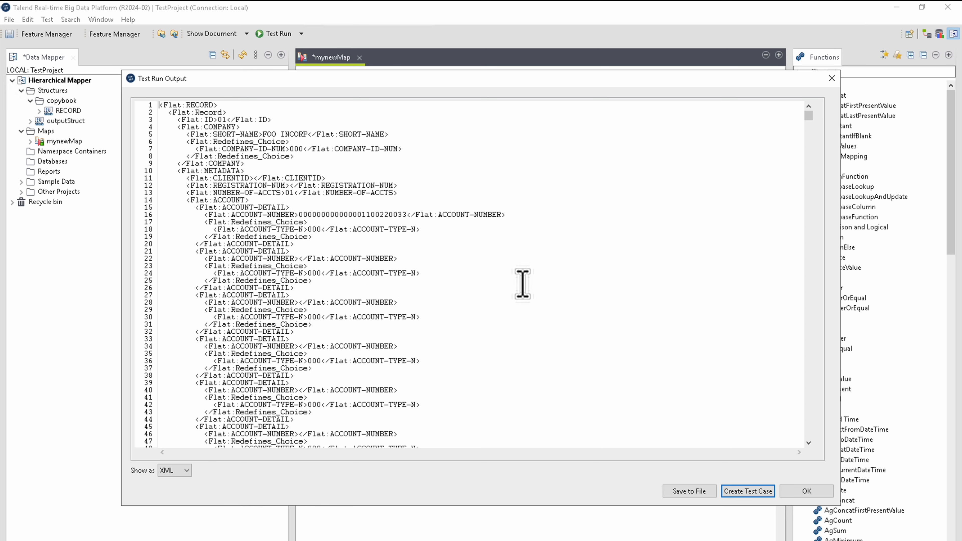
click(801, 494)
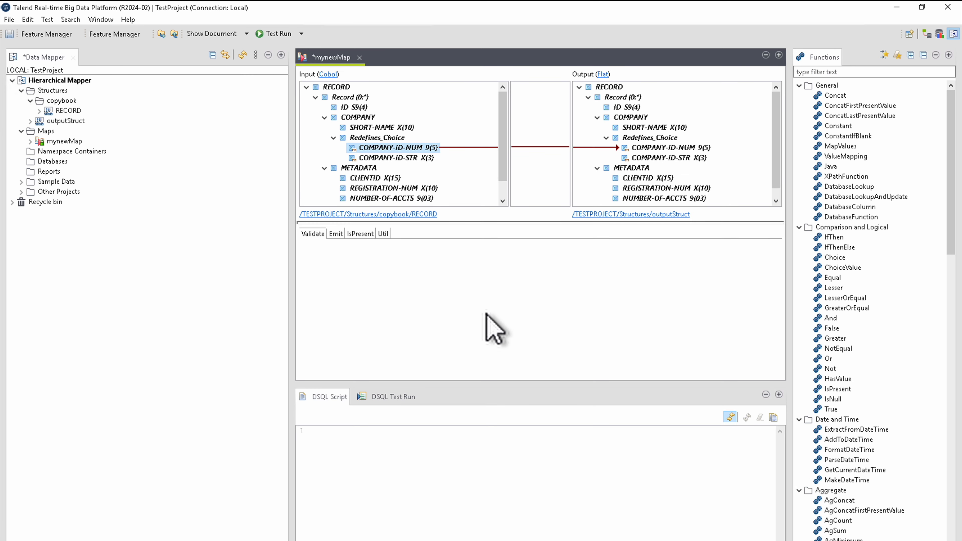
key(super)
key(super)
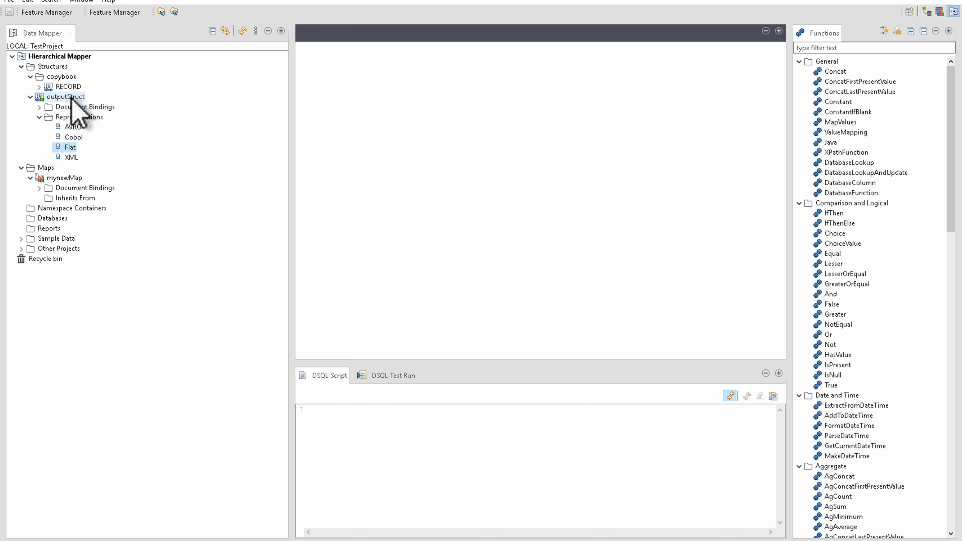
Set outputStruct's Flat representation to Character physical encoding and Platform Default character encoding.
double_click(72, 149)
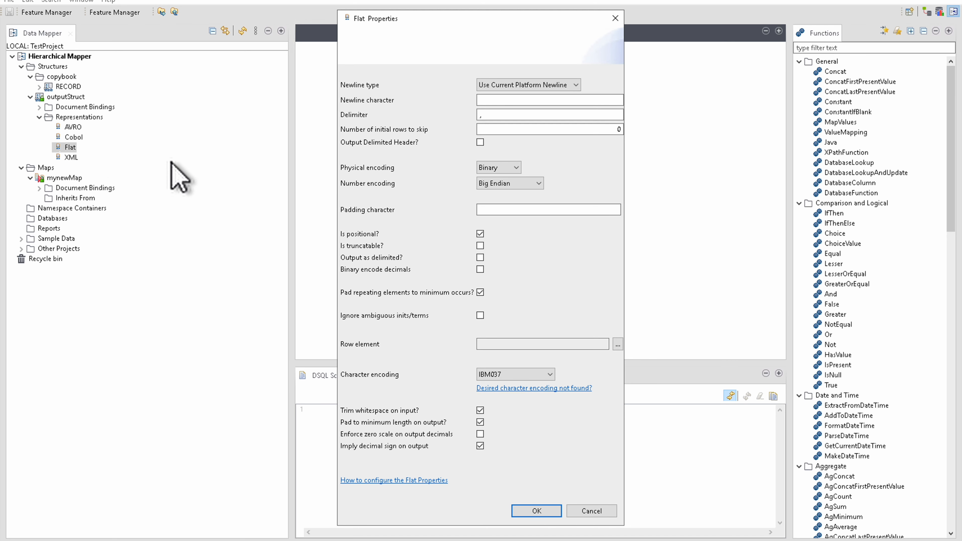
click(532, 392)
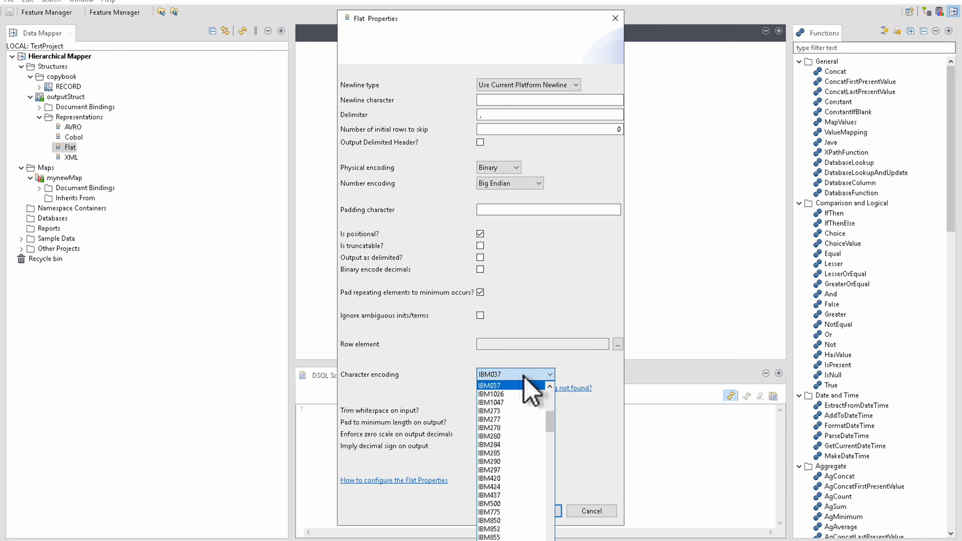
click(509, 169)
click(509, 168)
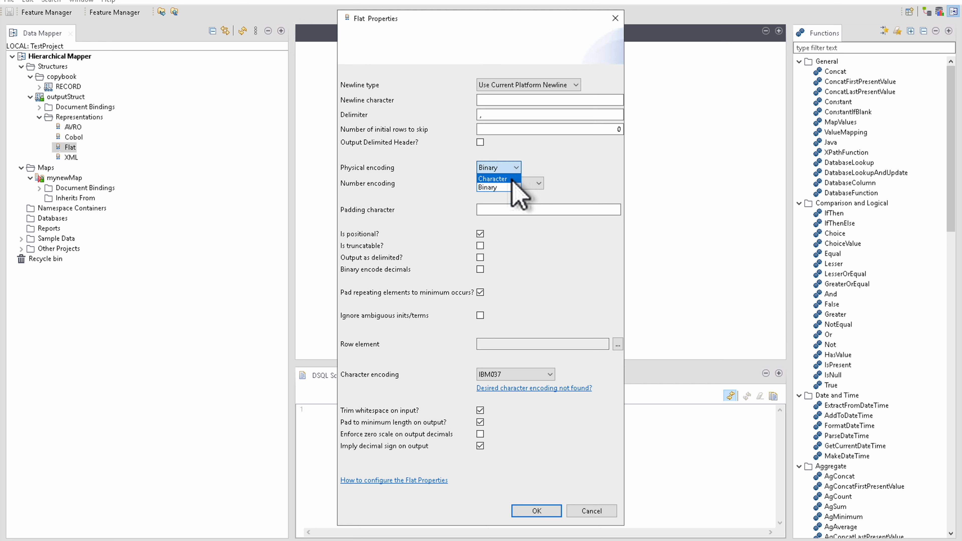
click(511, 180)
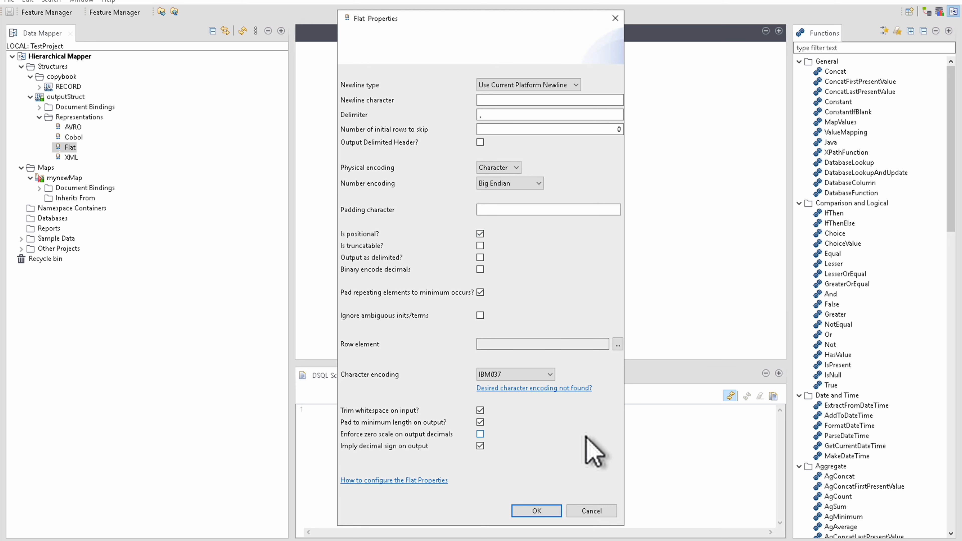
click(549, 374)
drag(550, 413, 540, 382)
click(526, 386)
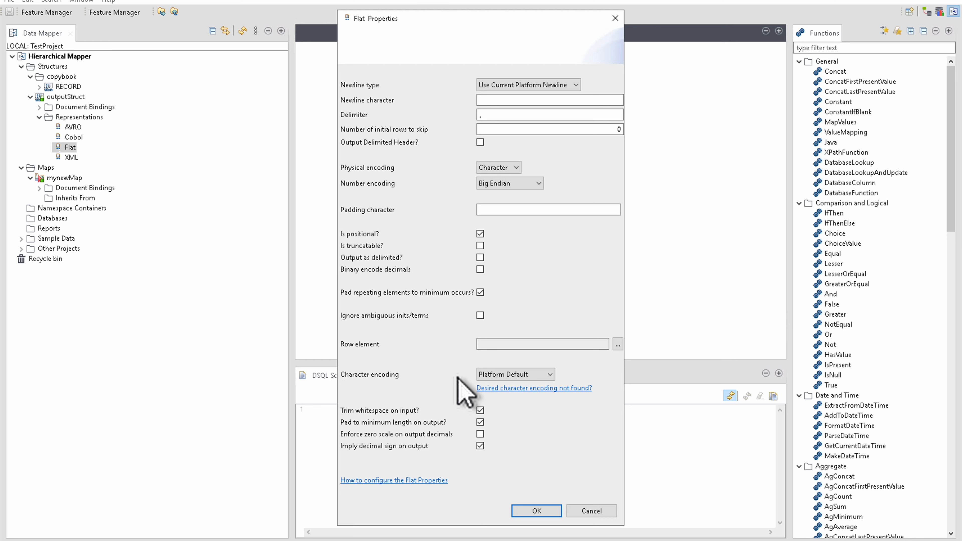
click(551, 511)
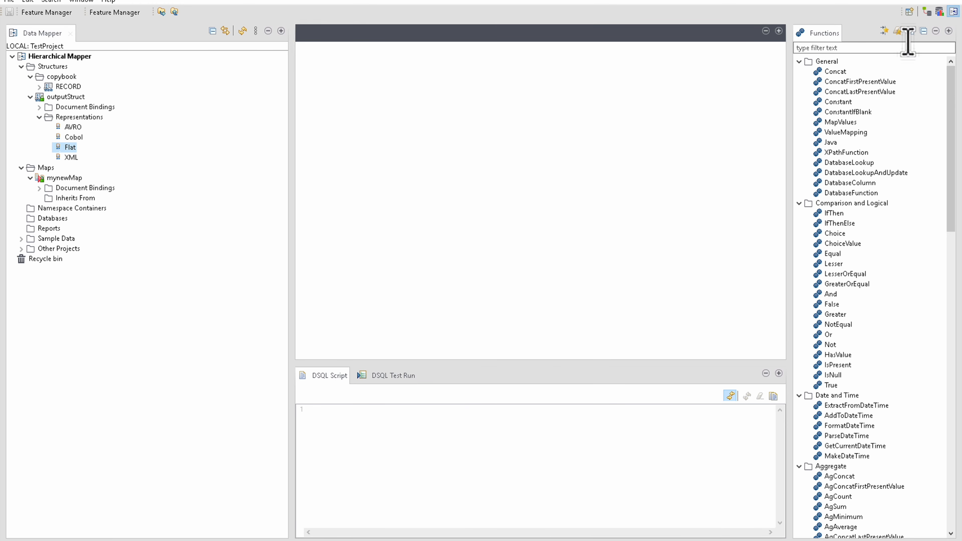
Create a Standard job named myoutjob in the Integration perspective.
click(909, 13)
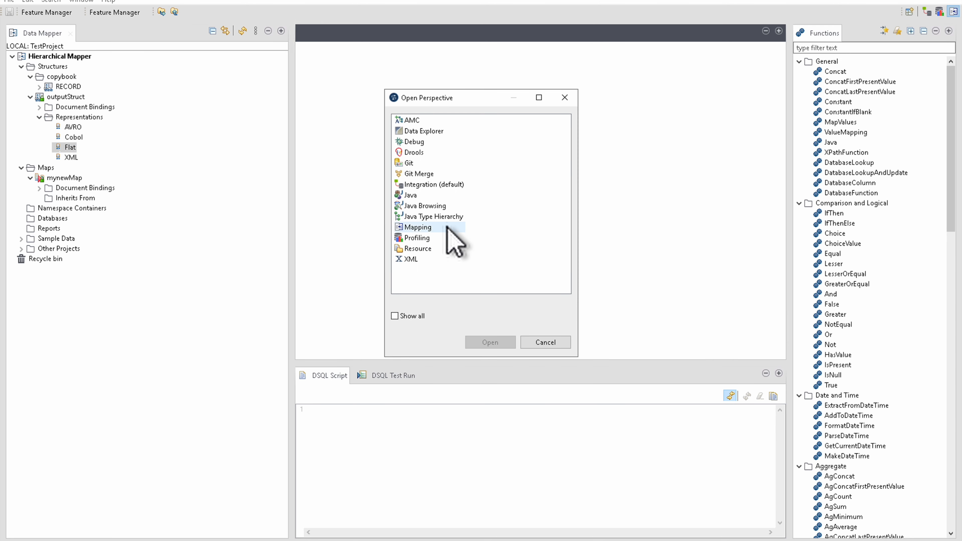
double_click(447, 185)
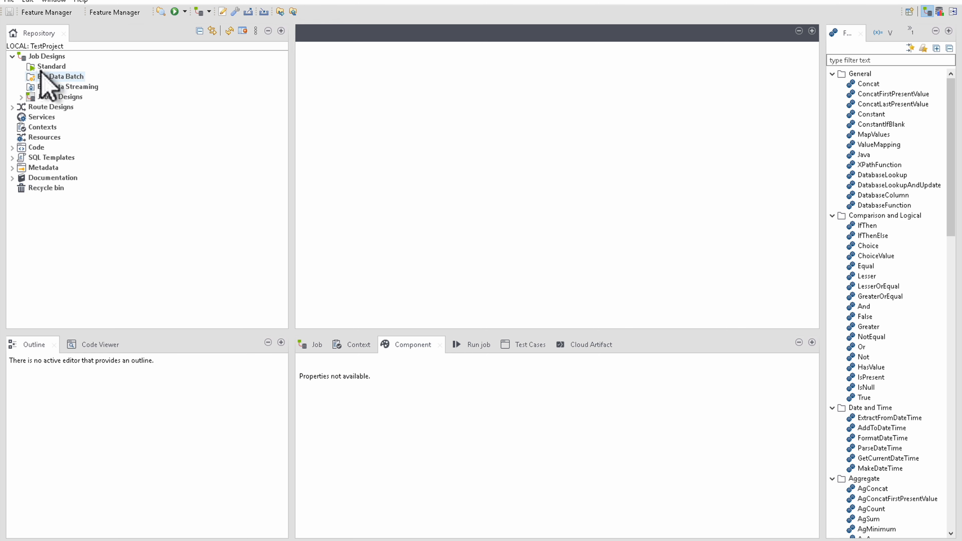
click(43, 67)
right_click(42, 67)
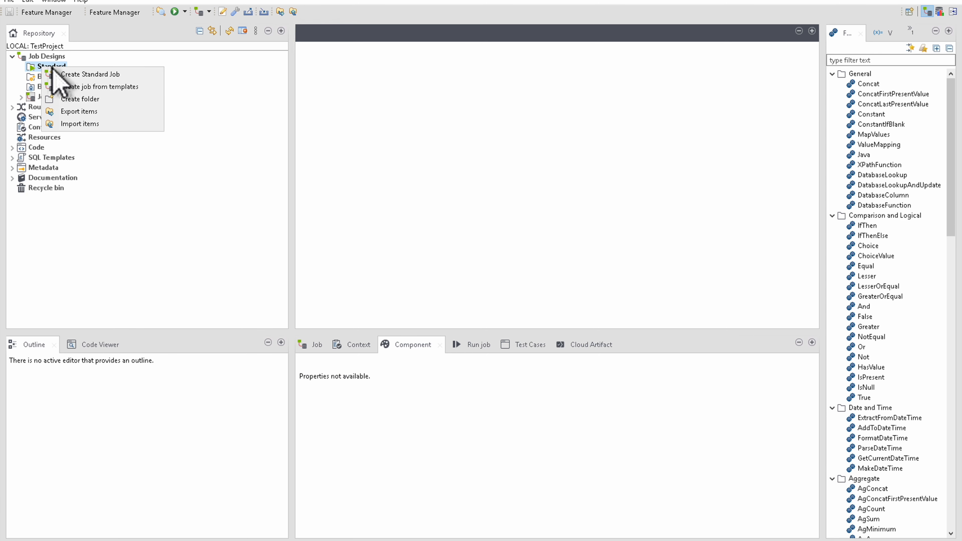
click(87, 72)
text(mh)
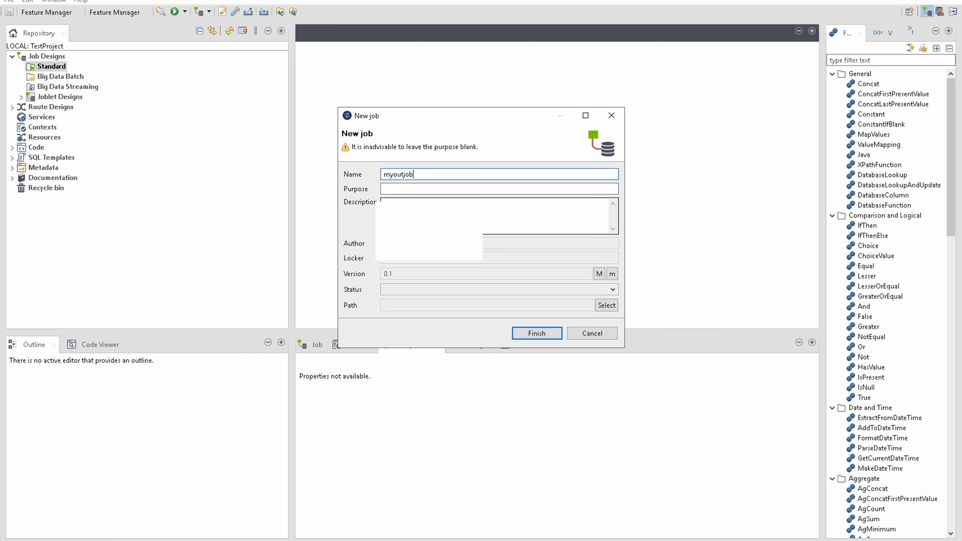
click(556, 330)
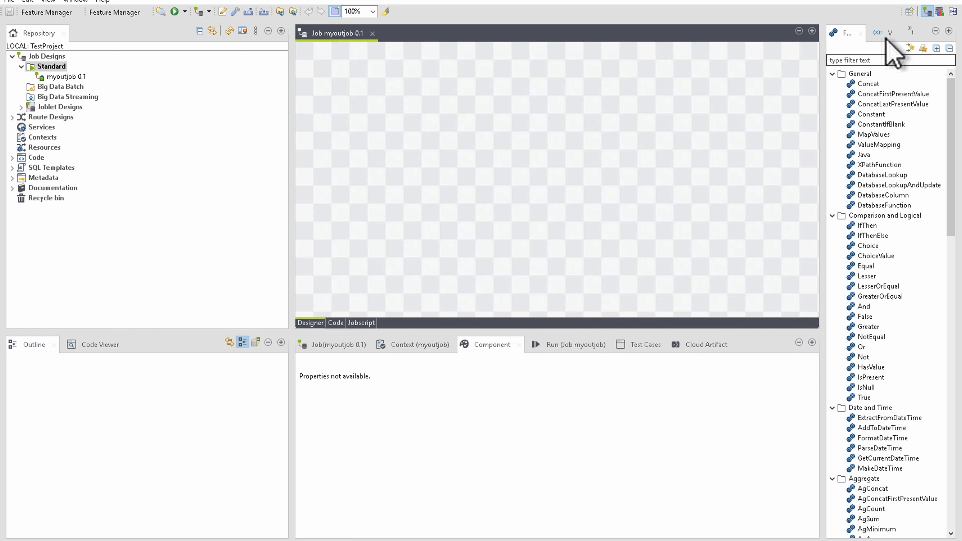
Return to the Mapping perspective and place mynewMap in the myoutjob design as a component.
click(909, 14)
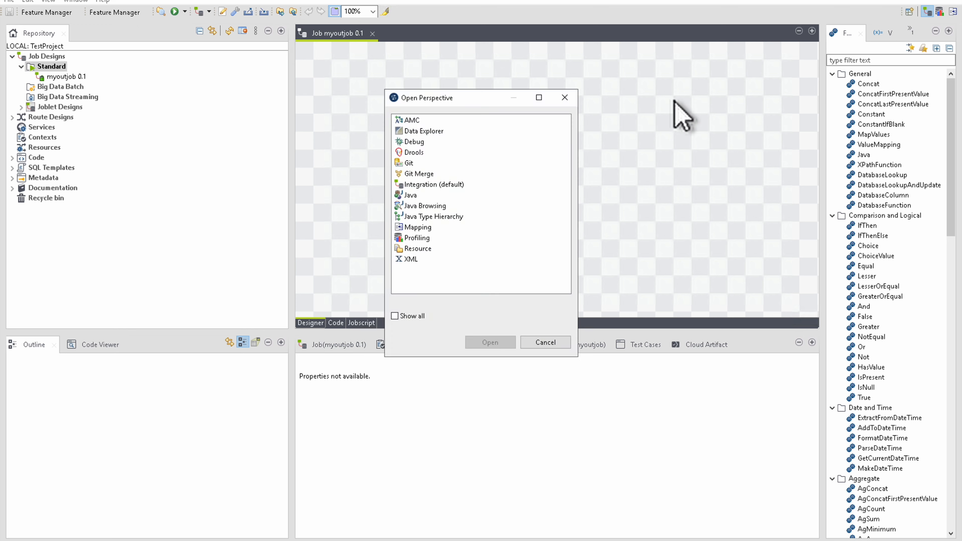
click(428, 228)
double_click(428, 228)
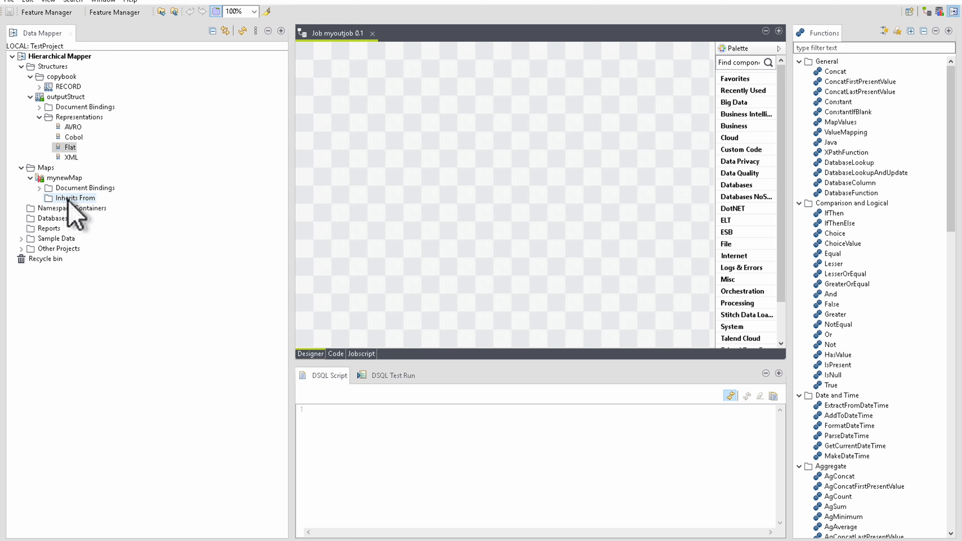
click(67, 178)
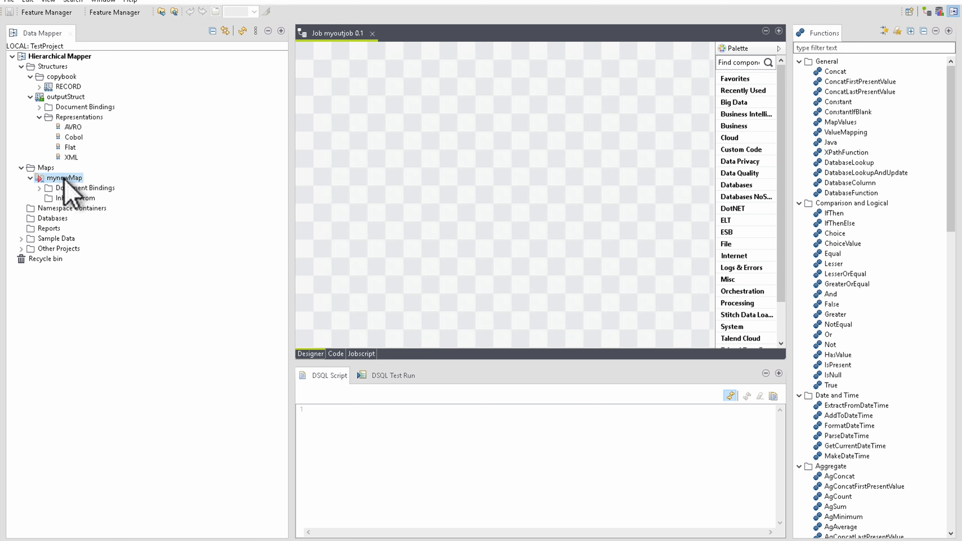
drag(65, 179, 521, 175)
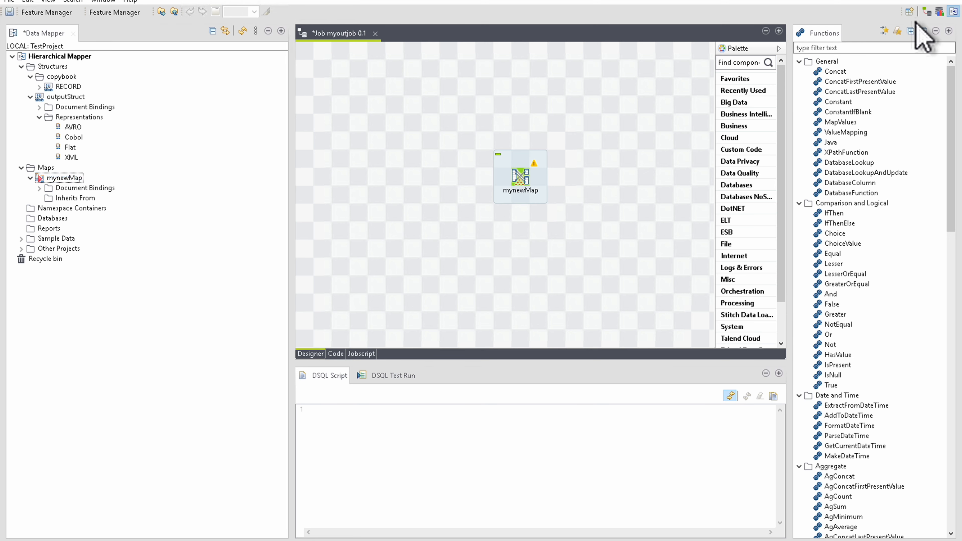
Switch to the Integration perspective and add a tFileInputRaw component to the myoutjob design, before mynewMap in the flow.
click(926, 11)
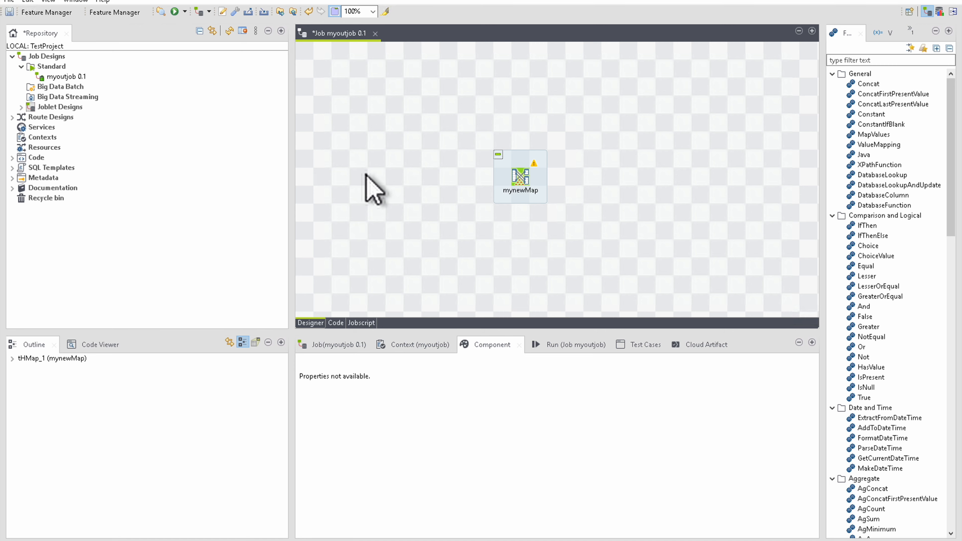
double_click(370, 181)
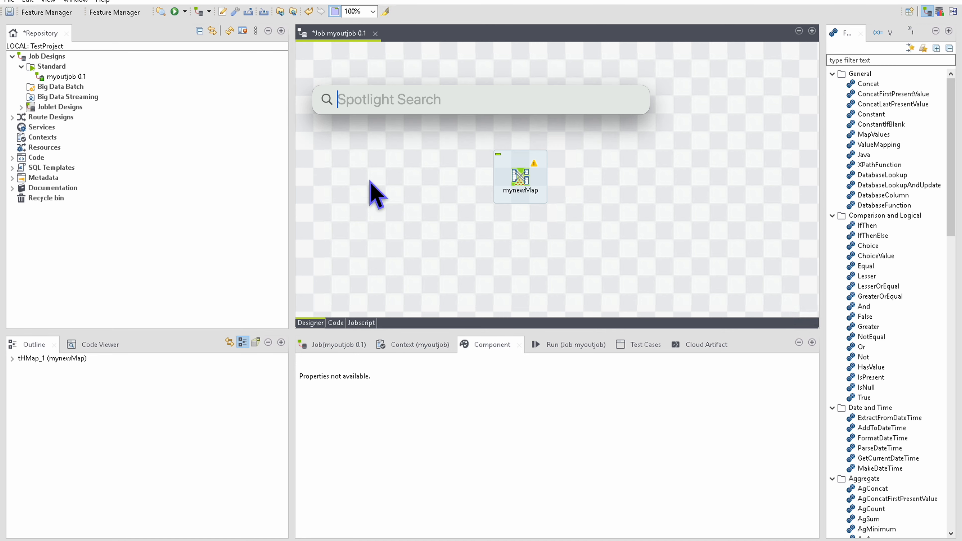
key(Escape)
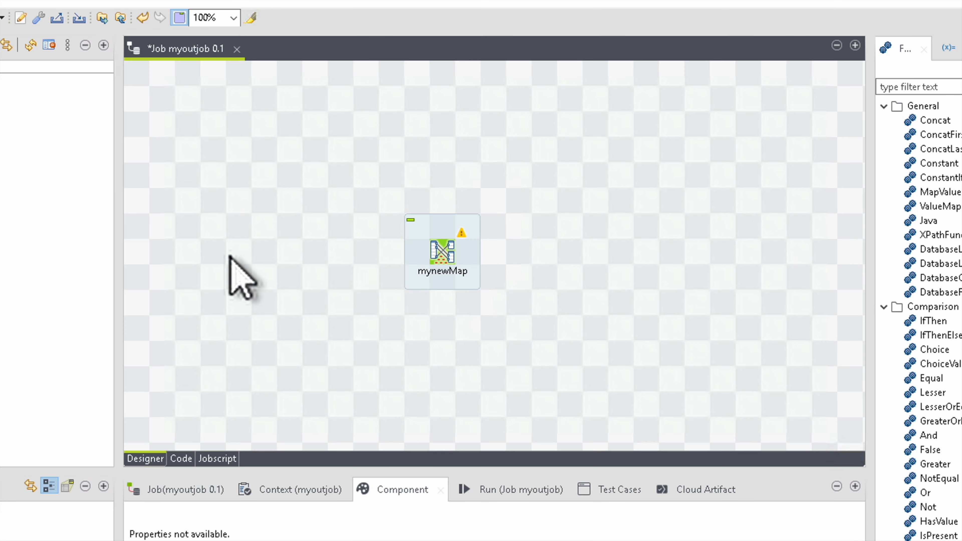
text(t)
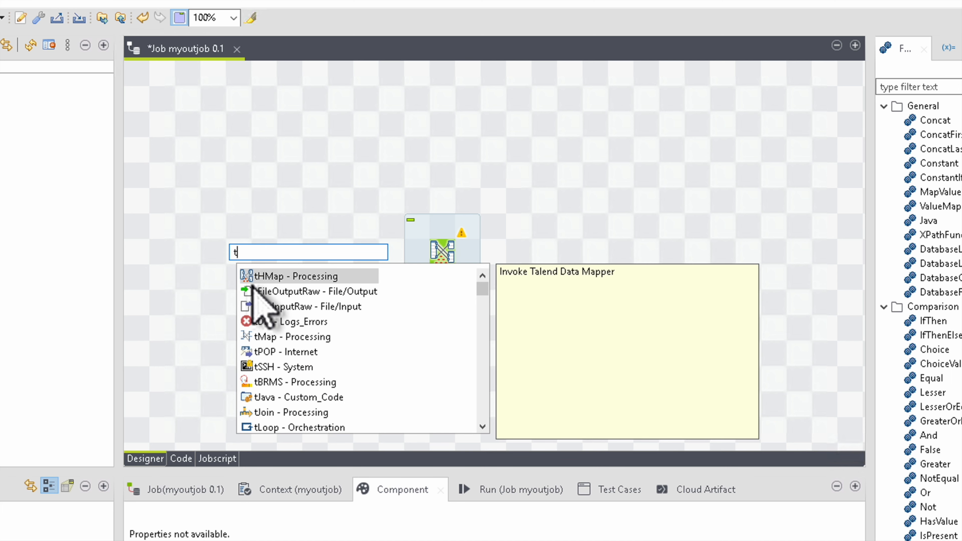
double_click(273, 306)
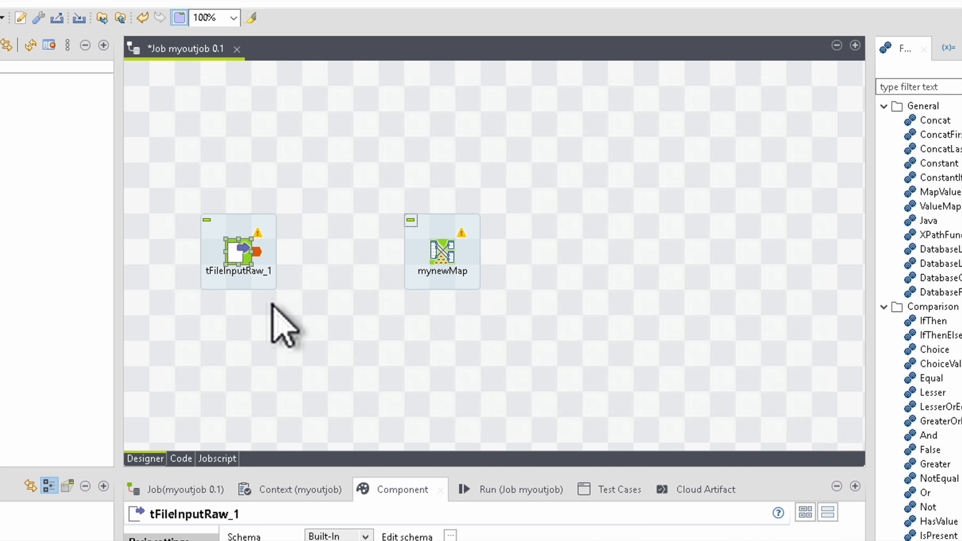
Add a tFileOutputRaw component to the myoutjob design on the output side of mynewMap.
click(581, 274)
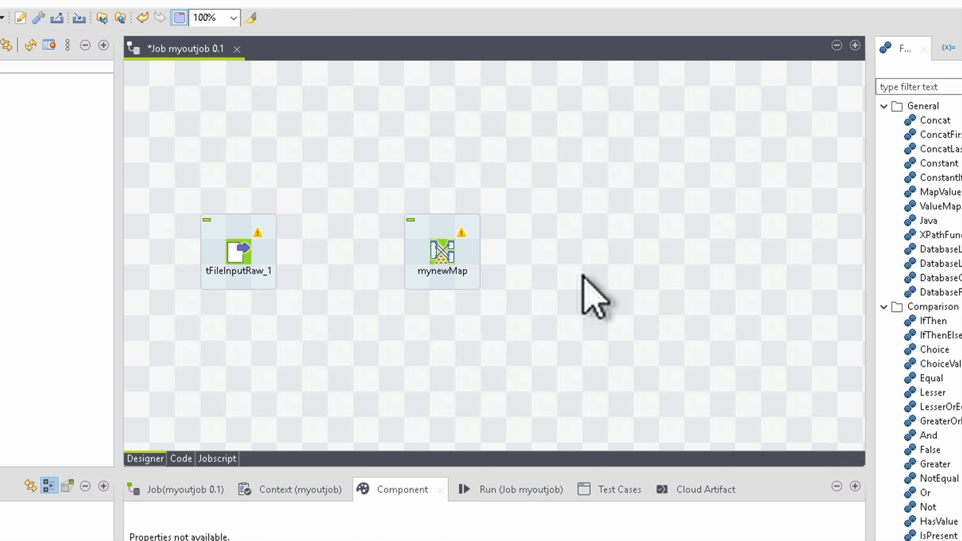
text(tfil)
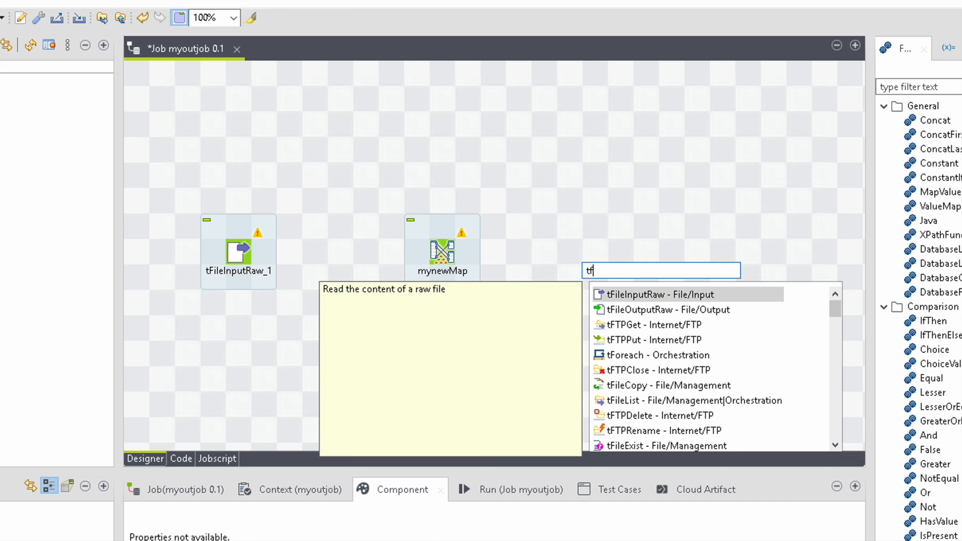
double_click(631, 309)
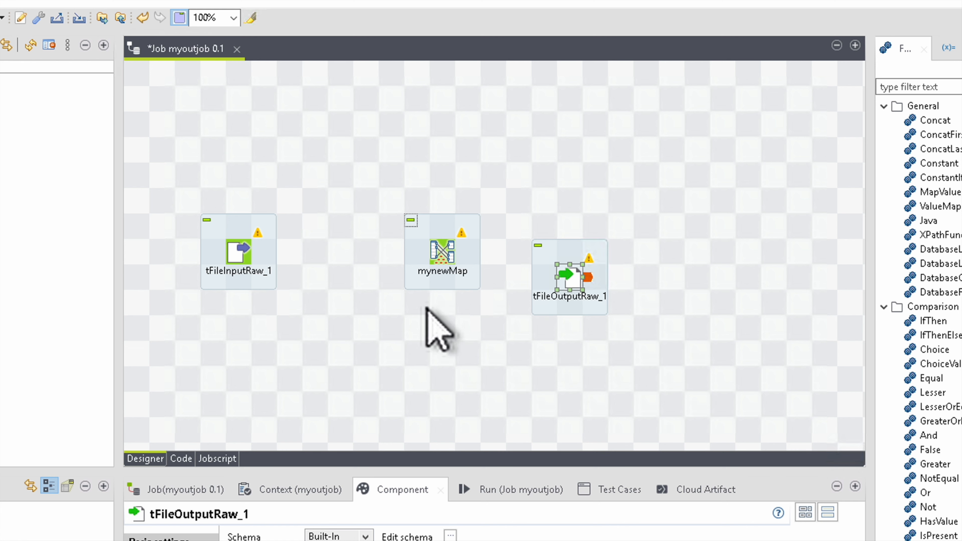
Link tFileInputRaw_1 to mynewMap and mynewMap to tFileOutputRaw_1, naming the map output myout and accepting the target component's schema.
click(244, 253)
drag(261, 252, 444, 251)
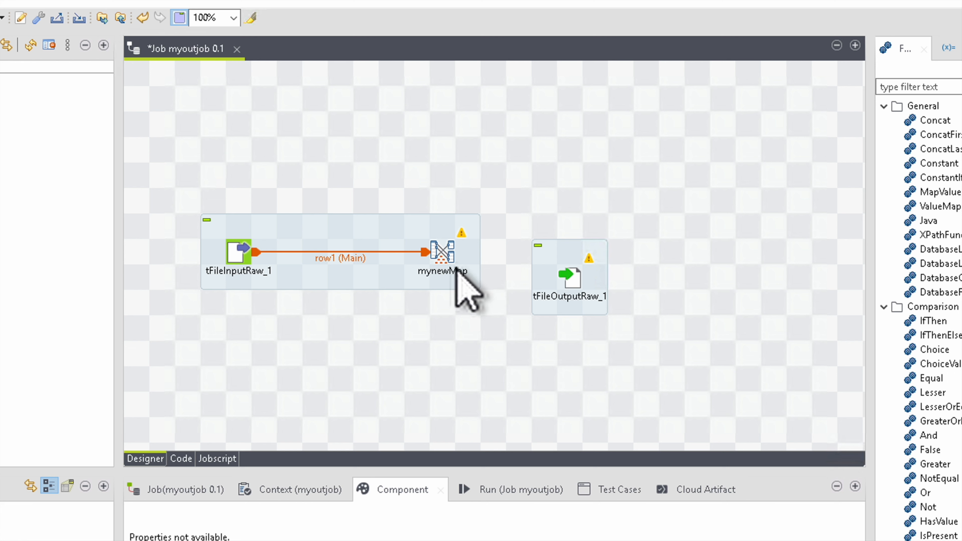
click(440, 246)
drag(461, 251, 571, 277)
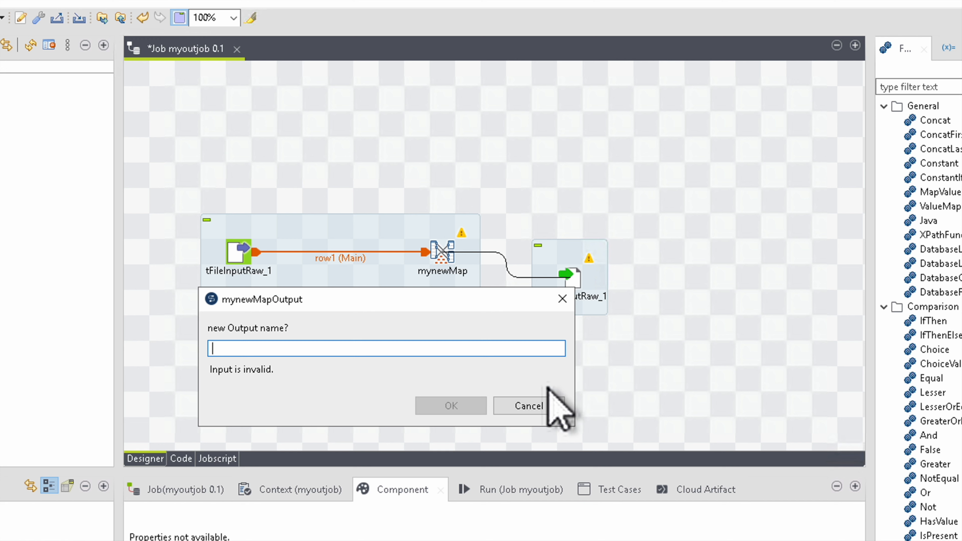
text(myout)
key(Return)
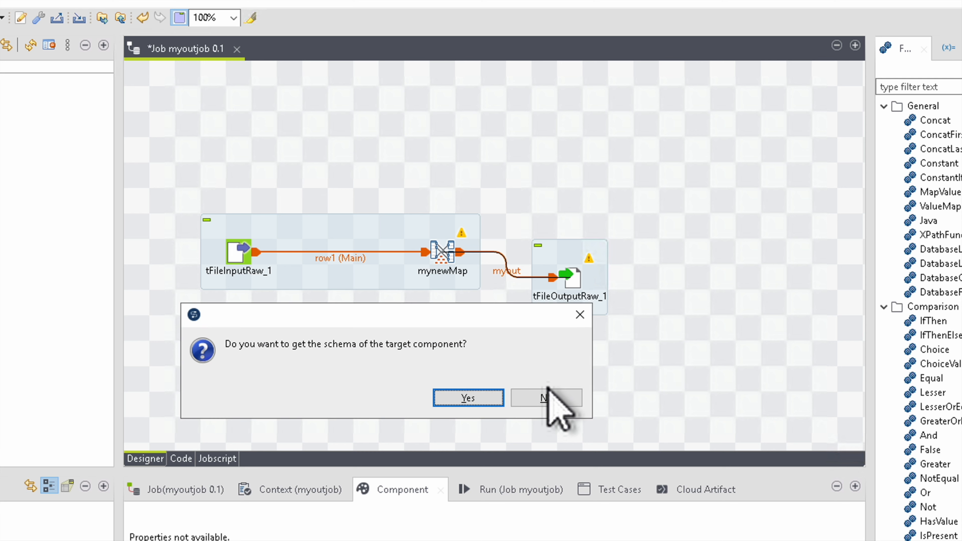
click(484, 397)
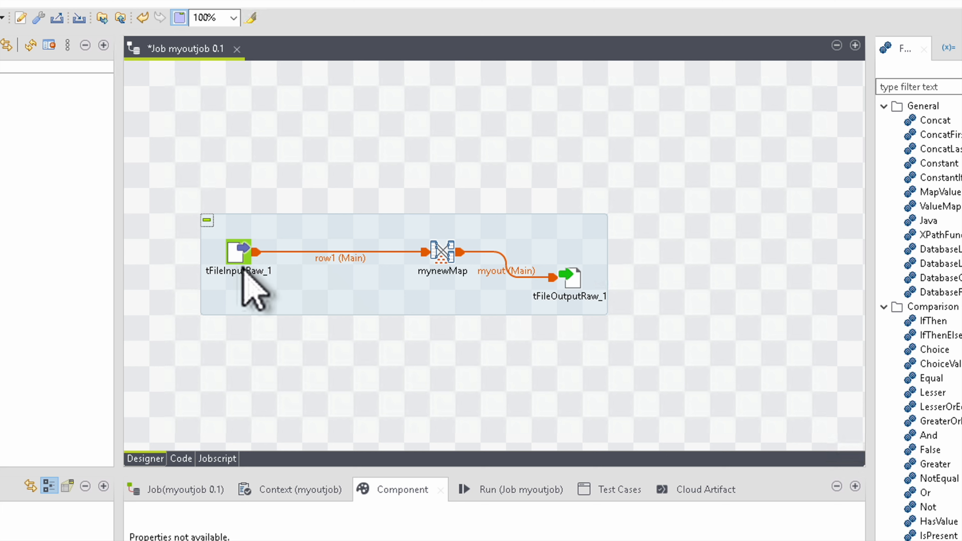
Set tFileInputRaw_1's source file to C:/testProj/example.bin.
click(237, 257)
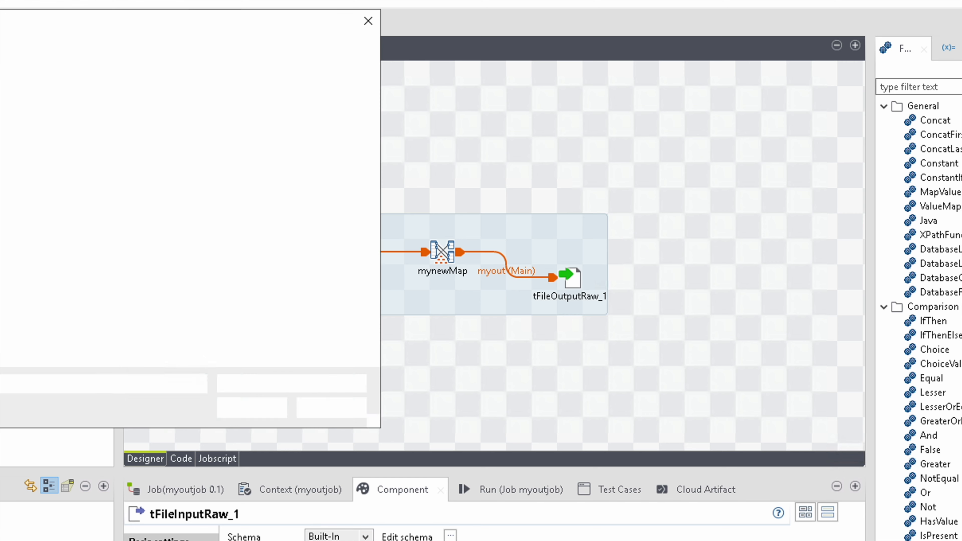
click(3, 137)
double_click(3, 137)
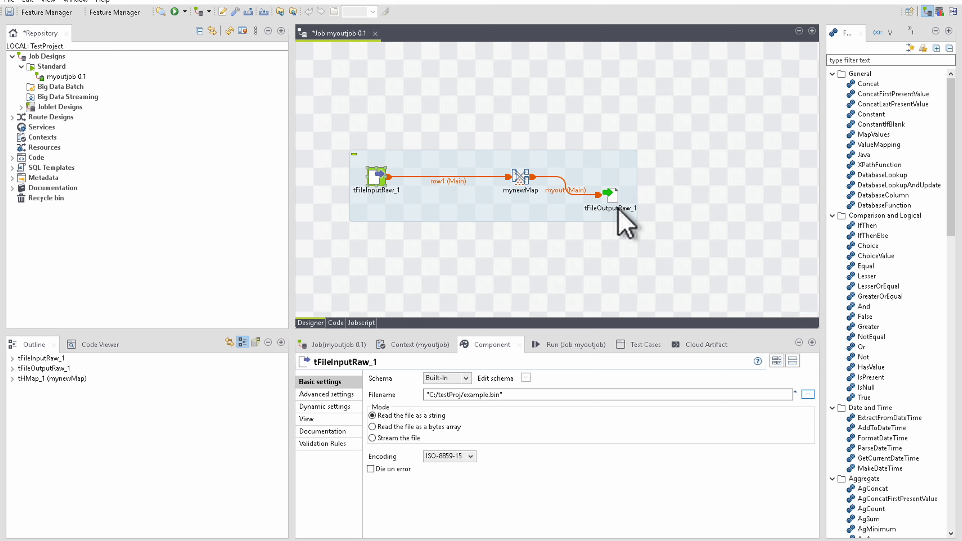
Set tFileOutputRaw_1's destination file to C:/testProj/myout.txt.
click(610, 205)
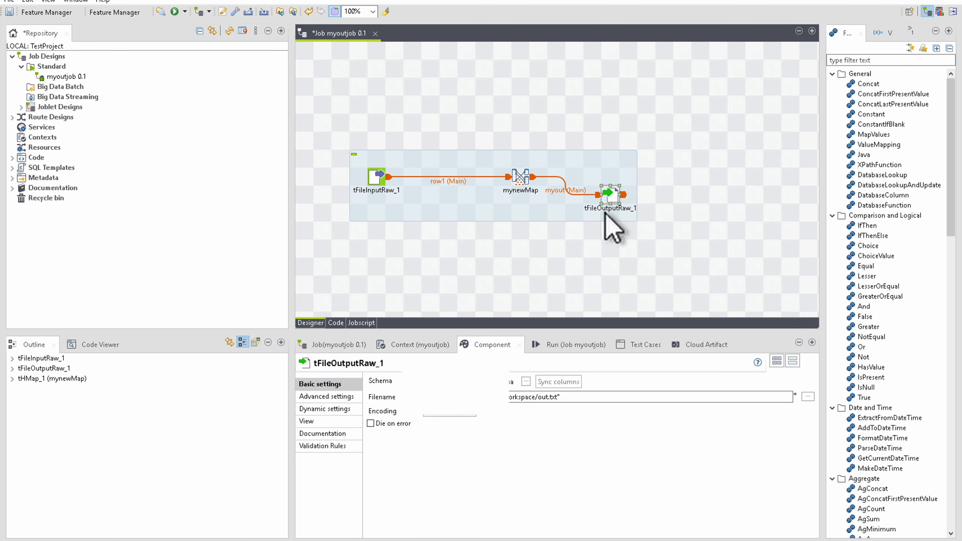
click(808, 396)
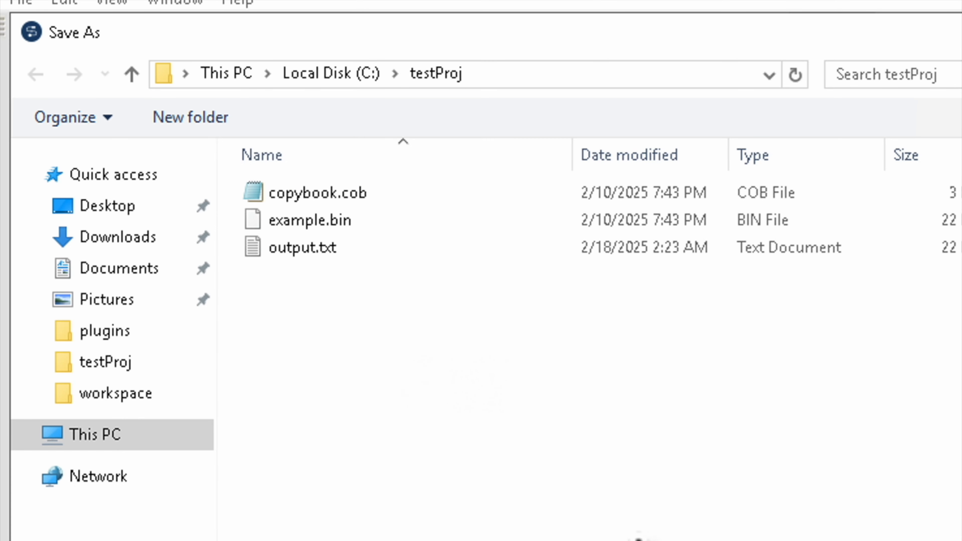
text(myout)
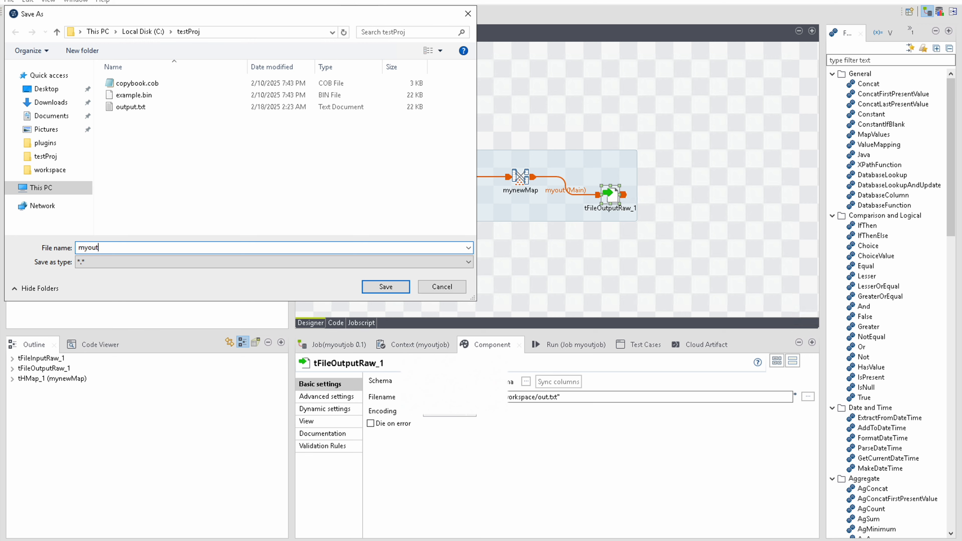
key(Return)
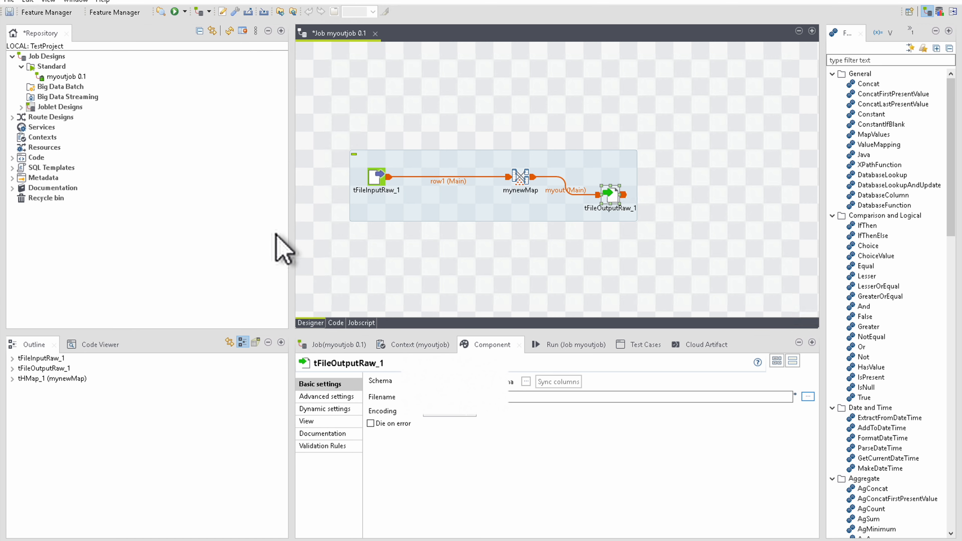
click(481, 396)
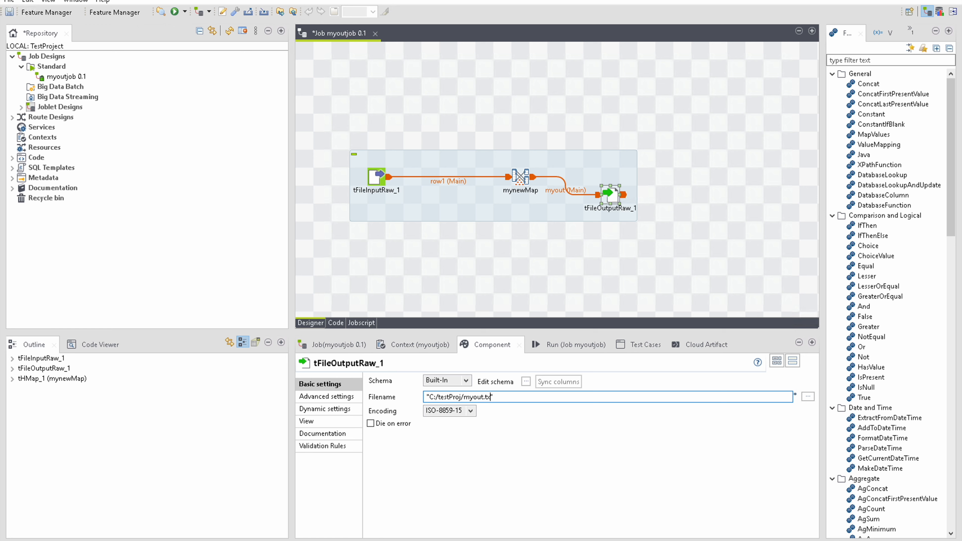
Check myoutjob's target execution settings and run the job as a basic run.
click(572, 345)
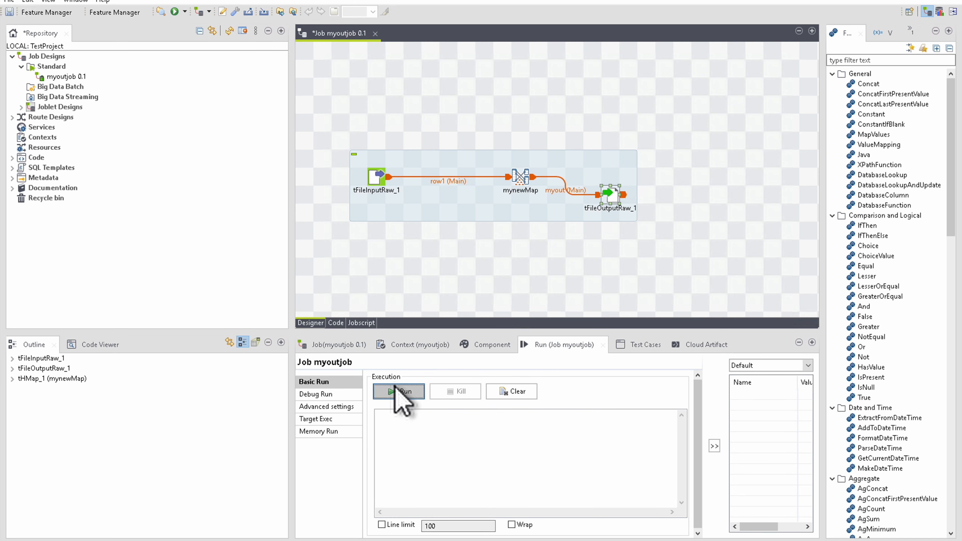
click(317, 419)
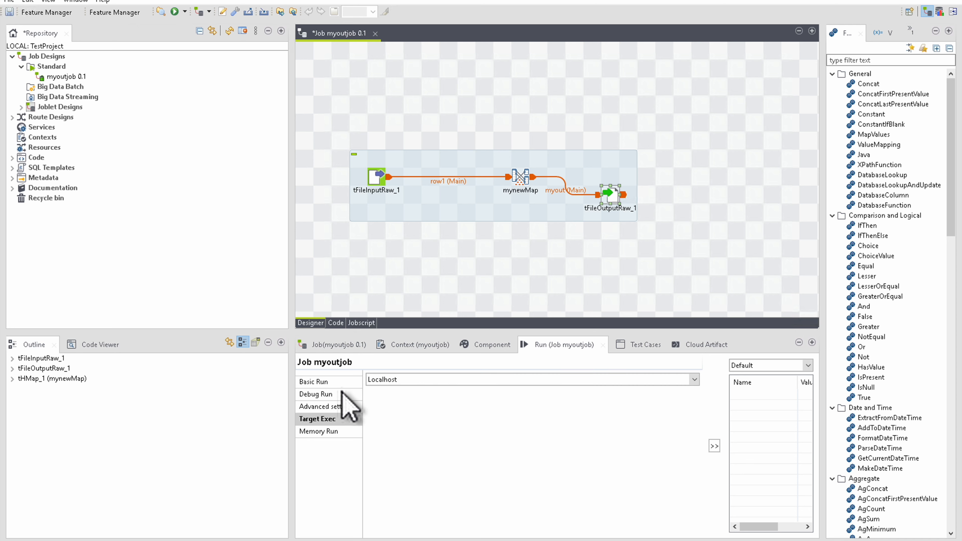
click(333, 383)
click(404, 392)
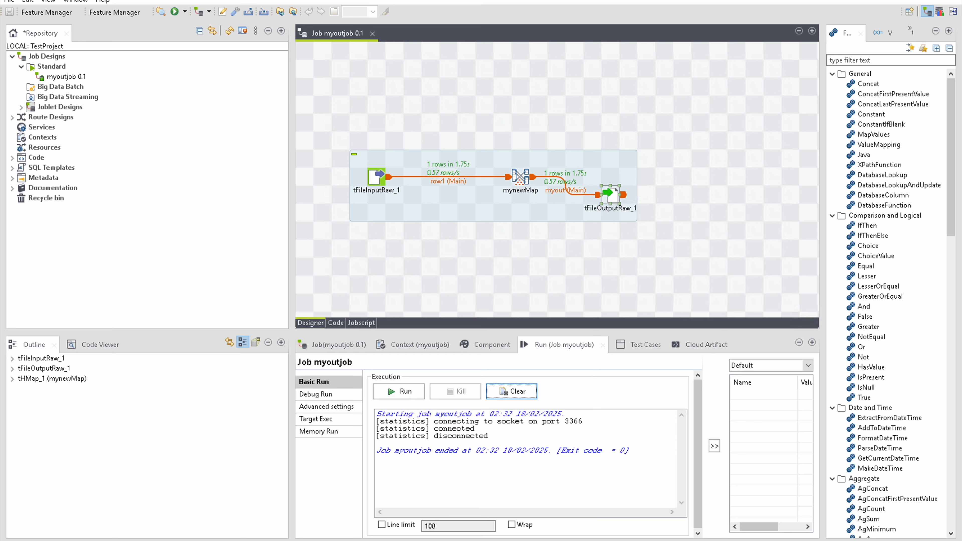
Open myout.txt from the testProj folder in Notepad, examine the record layout, and return to Talend Studio.
click(179, 536)
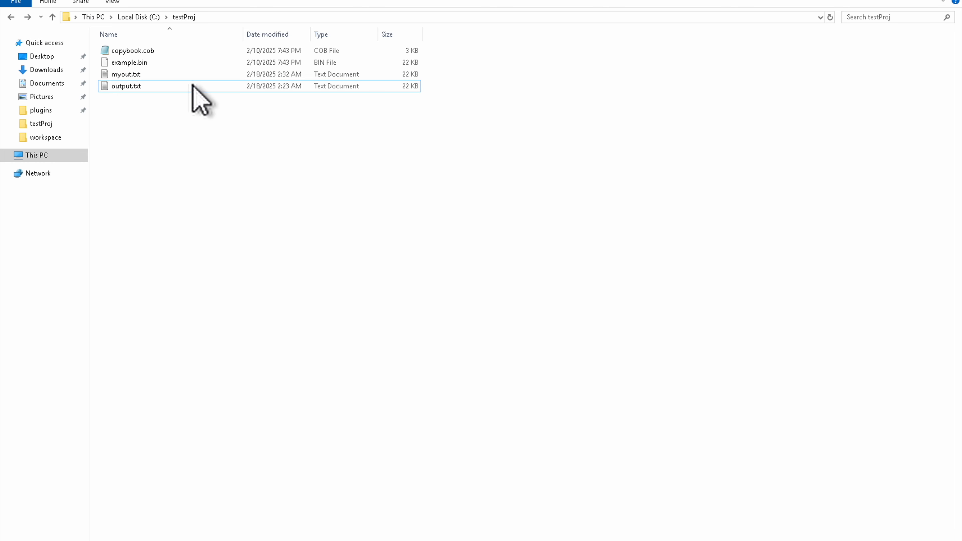
double_click(179, 75)
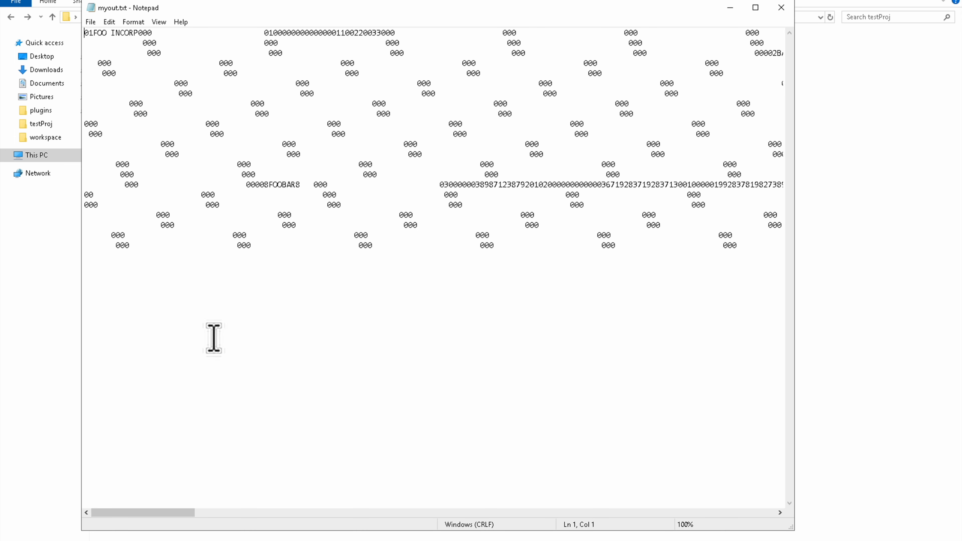
drag(167, 512, 51, 440)
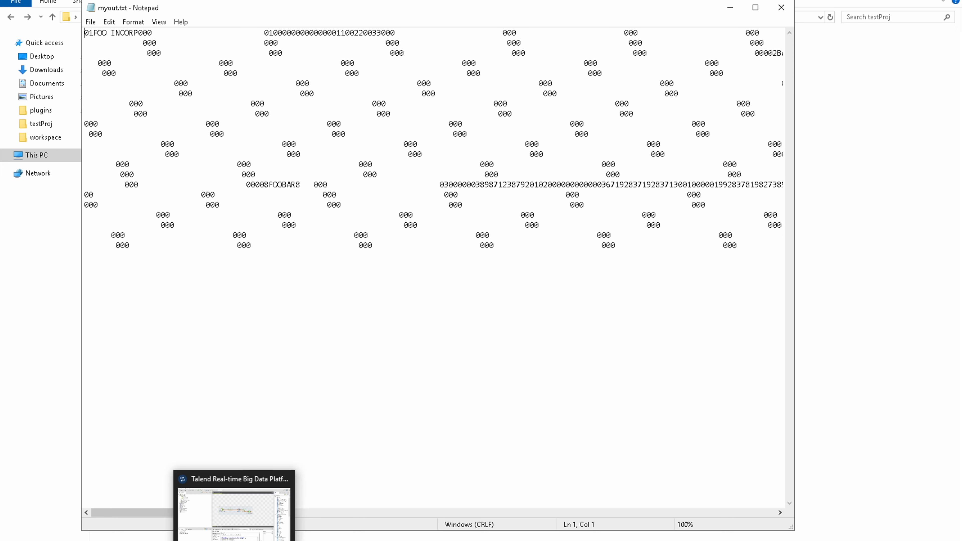
click(234, 540)
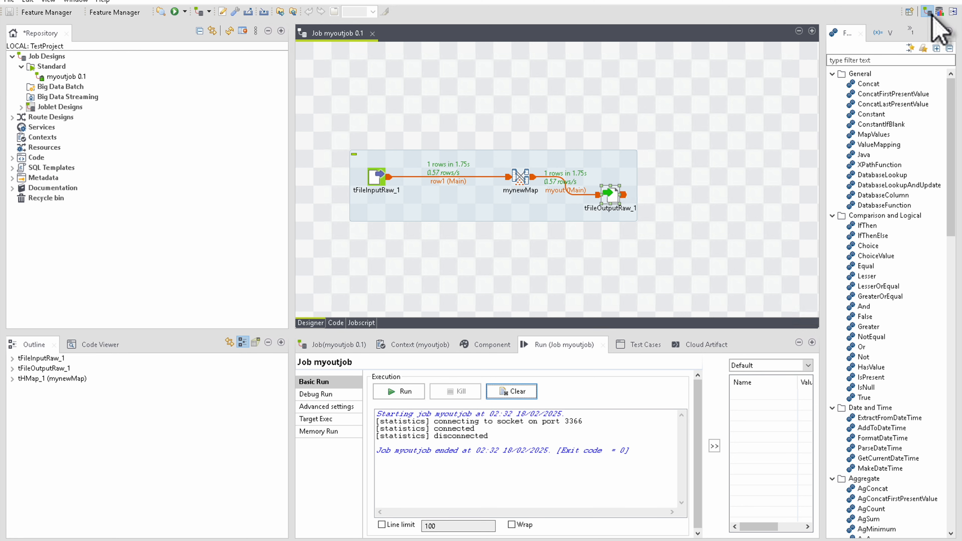
In the Mapping perspective, set outputStruct's Flat representation to output as delimited with a comma delimiter.
click(909, 11)
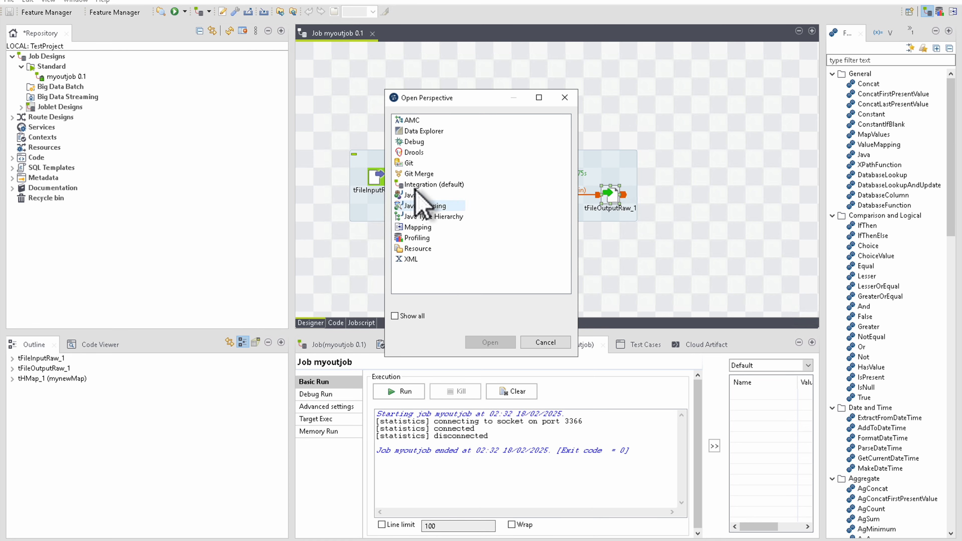
double_click(439, 227)
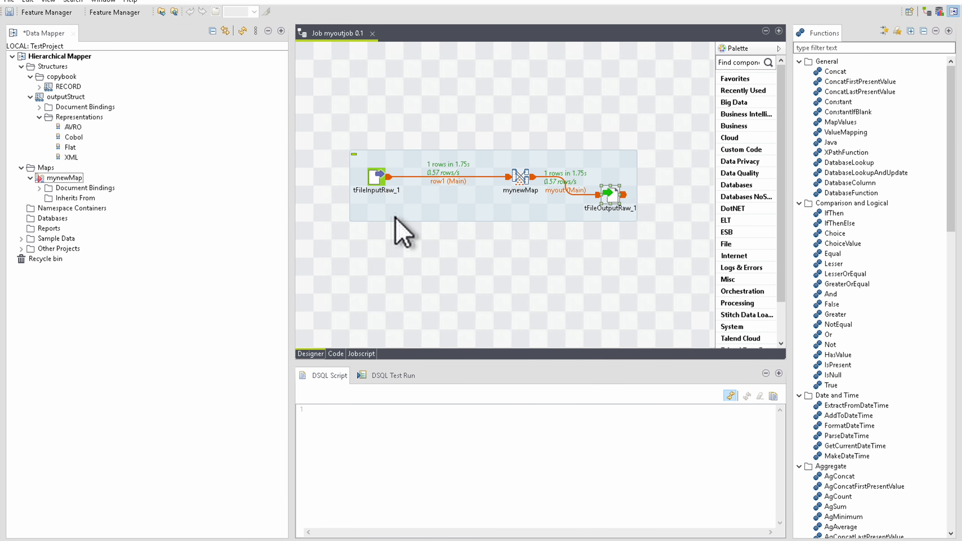
double_click(72, 147)
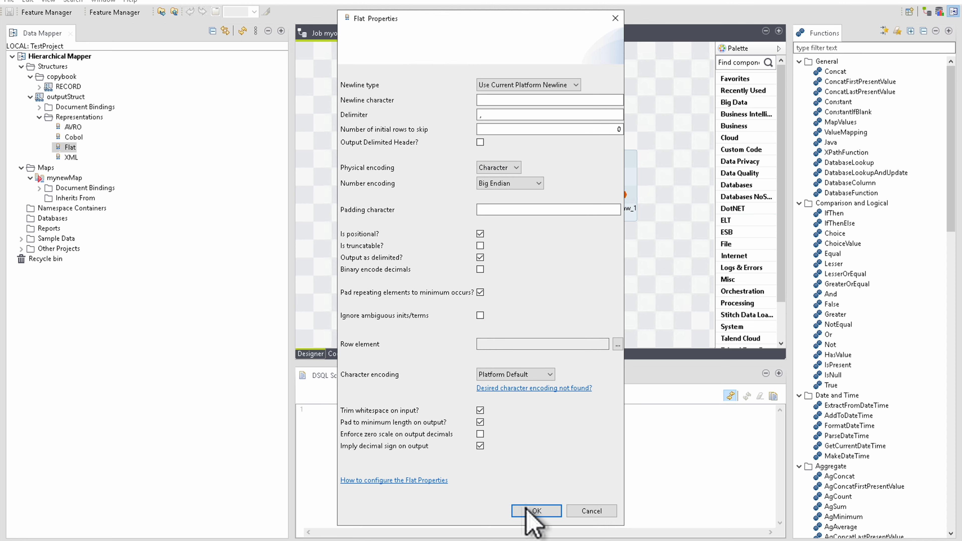
click(535, 511)
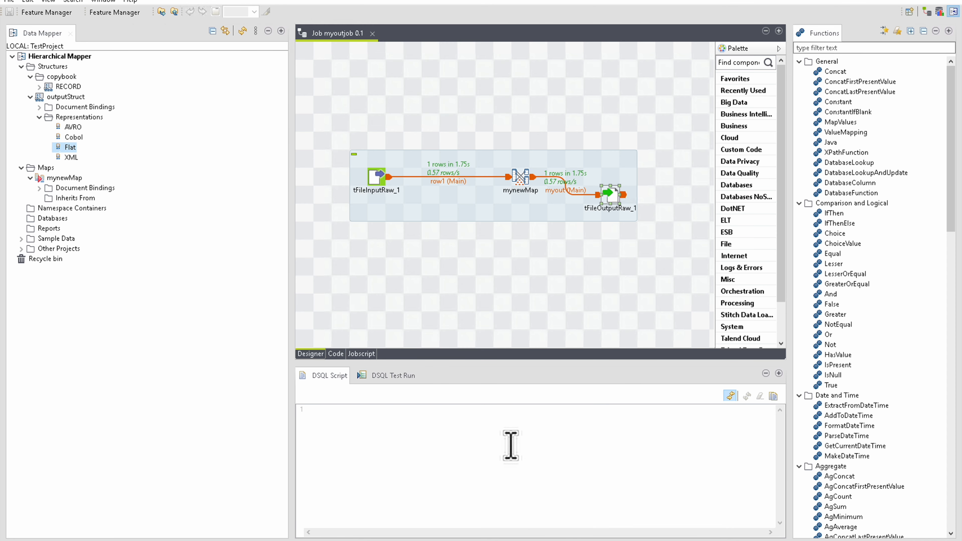
Rerun myoutjob from the Integration perspective and open the regenerated myout.txt from the testProj folder.
key(super)
click(528, 299)
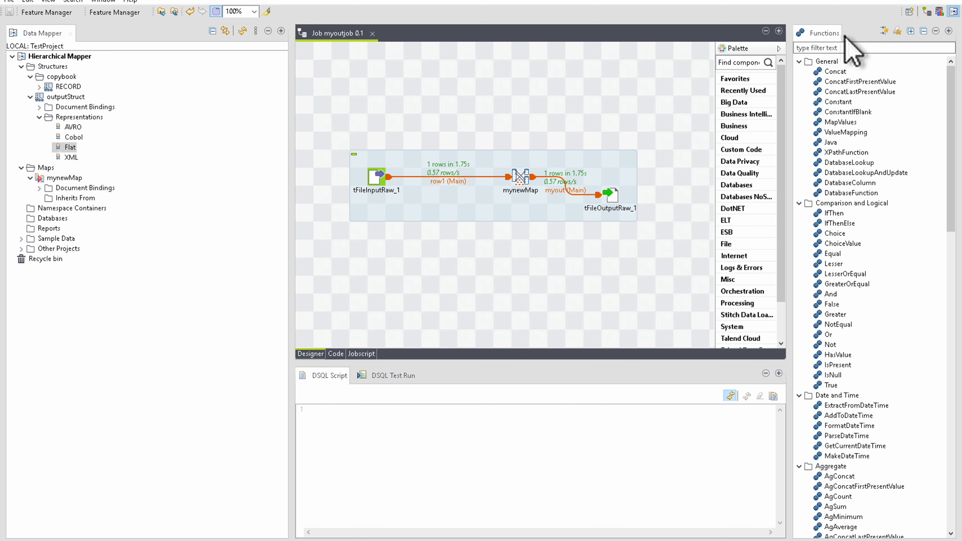
click(927, 12)
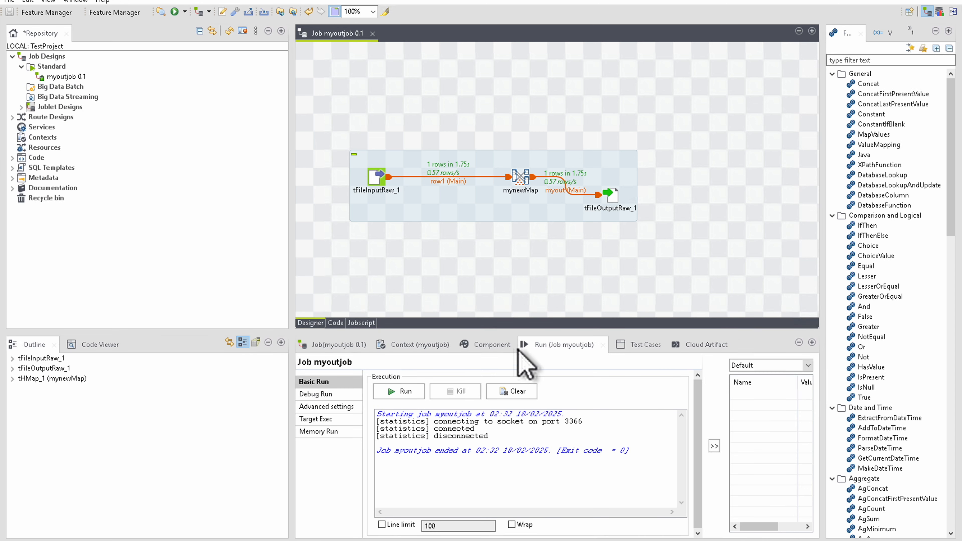
click(402, 396)
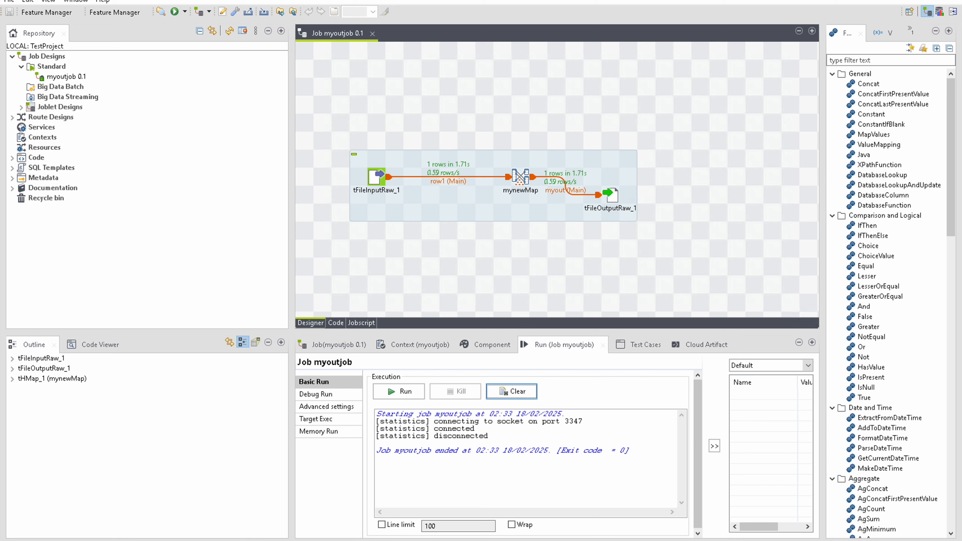
click(250, 490)
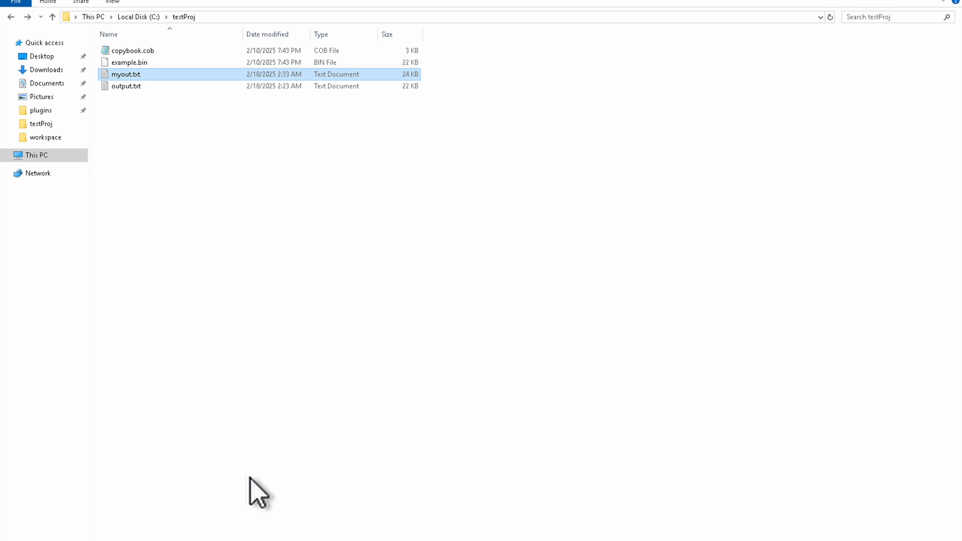
double_click(244, 75)
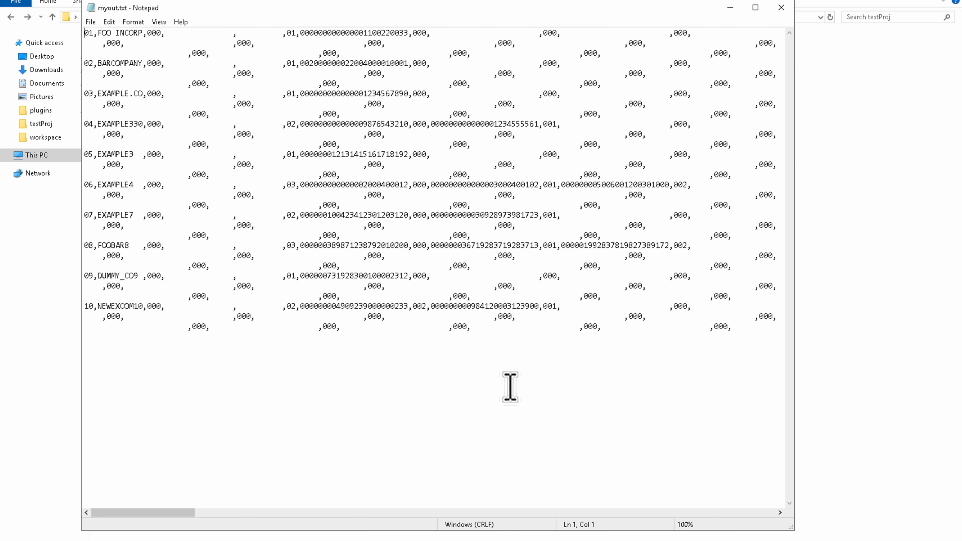
Examine the comma-delimited records in myout.txt, and return to Talend Studio to open outputStruct in the Mapping perspective.
drag(193, 512, 98, 434)
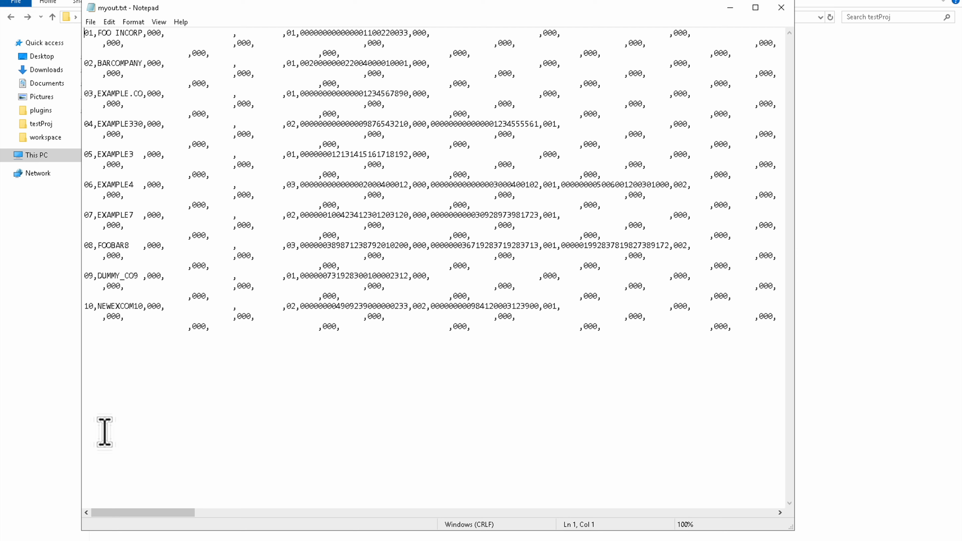
click(301, 450)
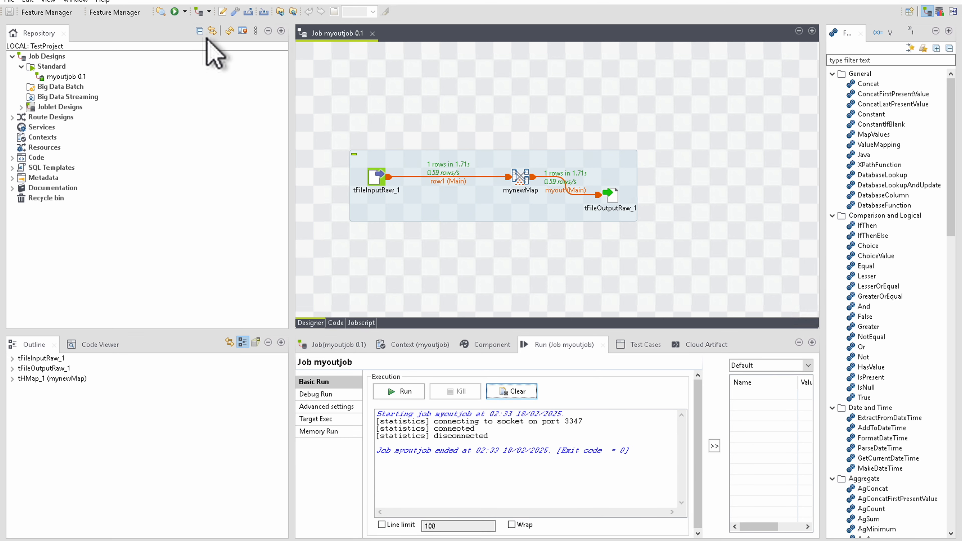
click(909, 12)
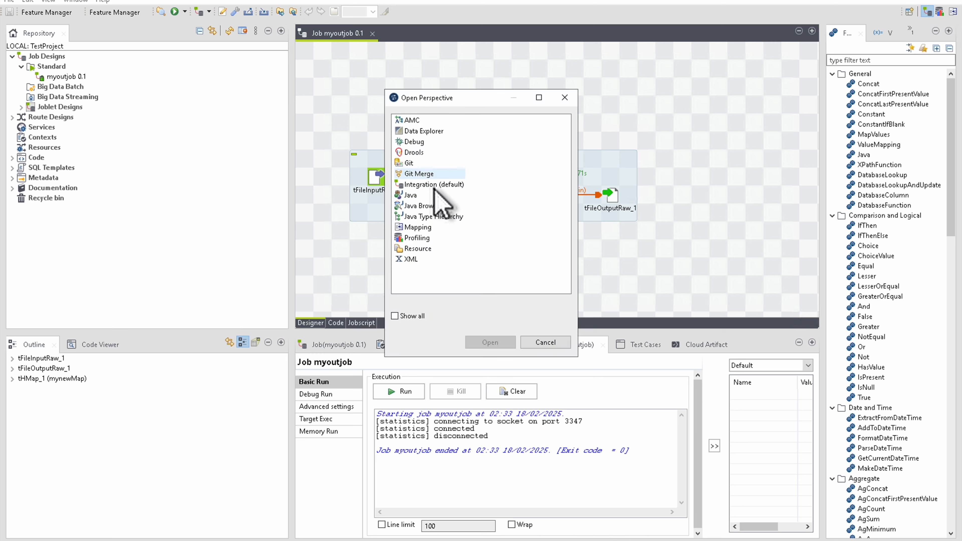
double_click(420, 227)
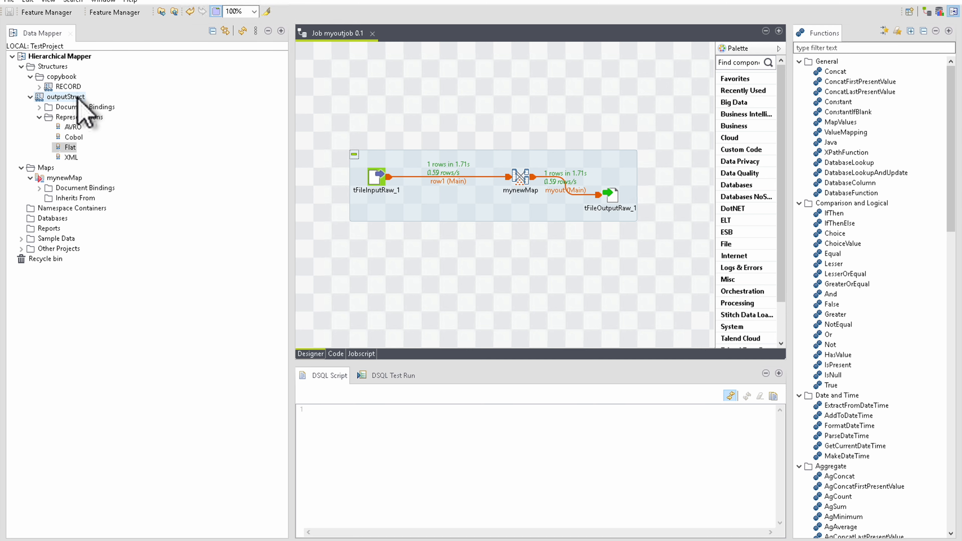
double_click(71, 96)
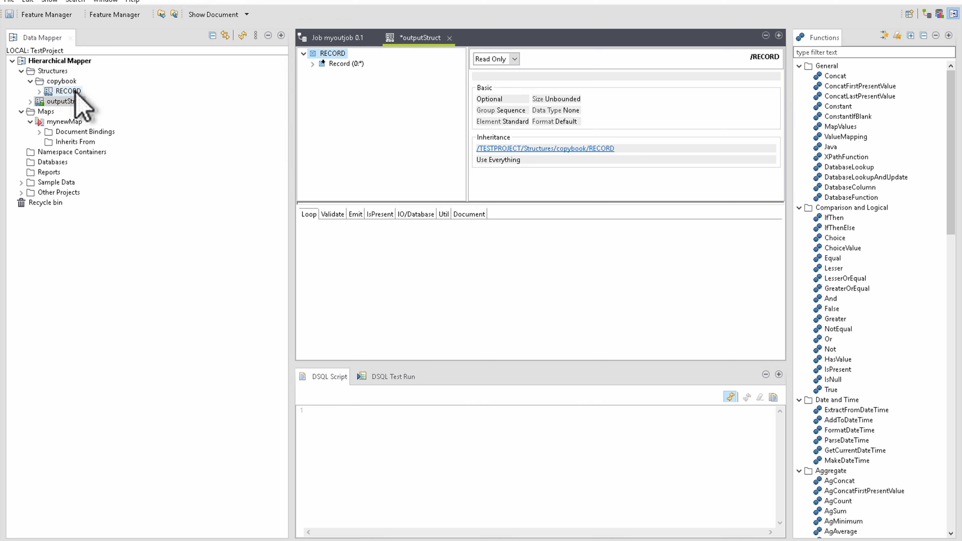
Expand outputStruct and open mynewMap to review its mapping from the Cobol input to the Flat output.
click(40, 101)
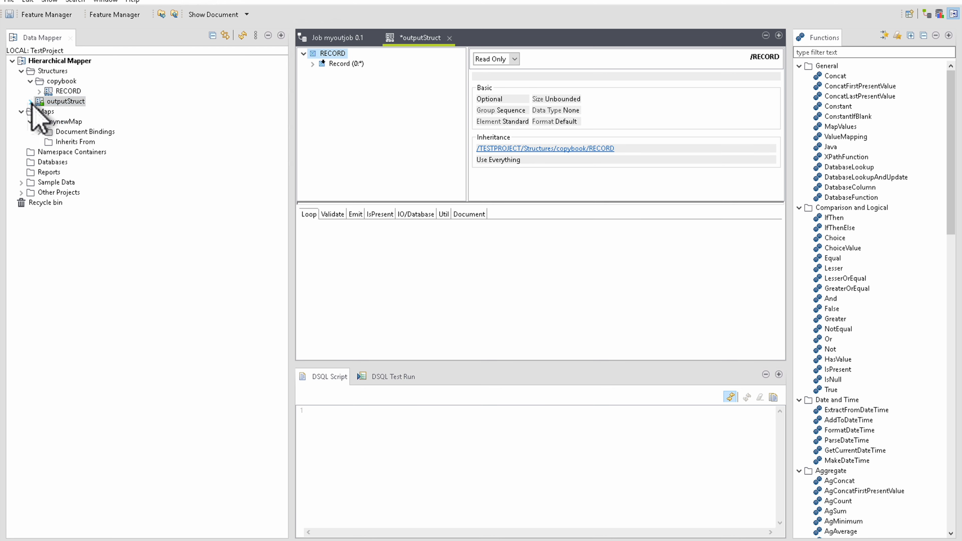
click(30, 101)
double_click(74, 142)
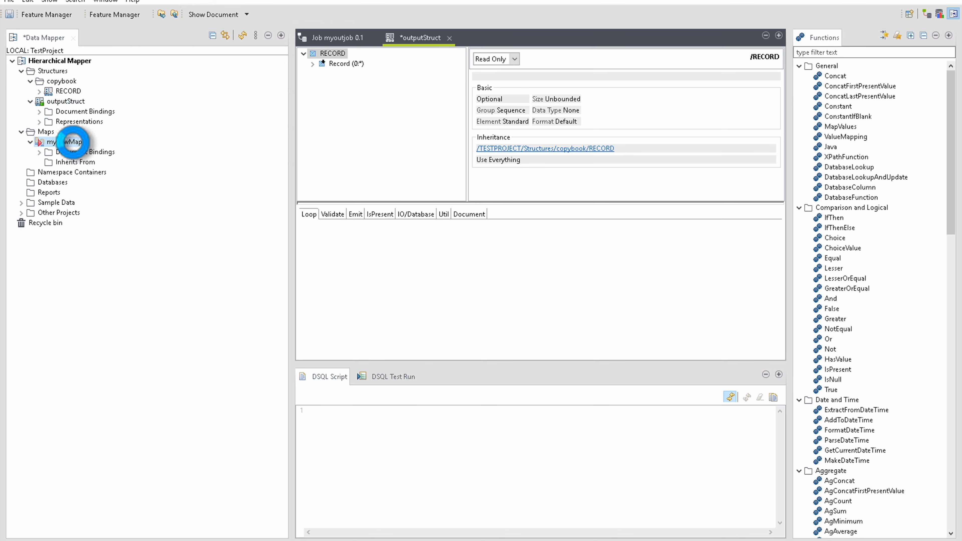
click(326, 68)
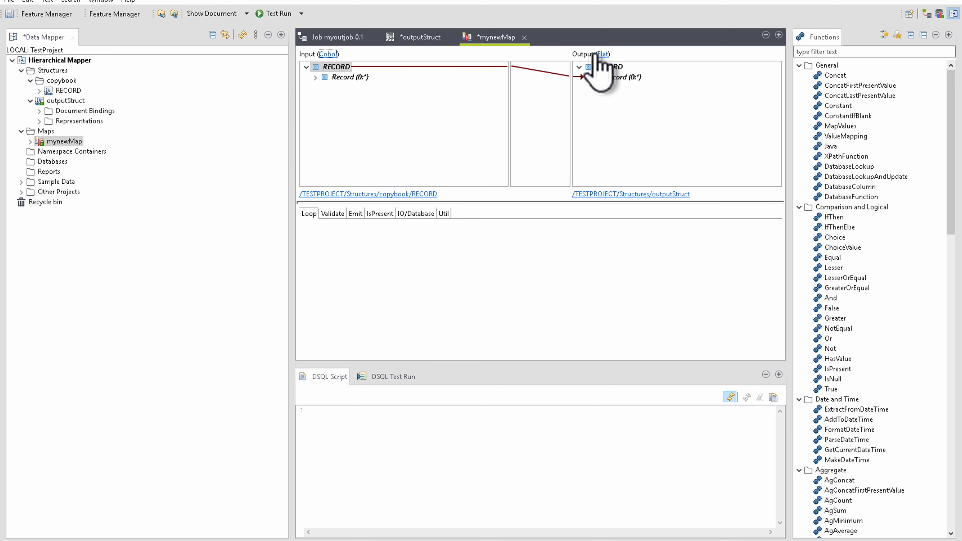
click(30, 142)
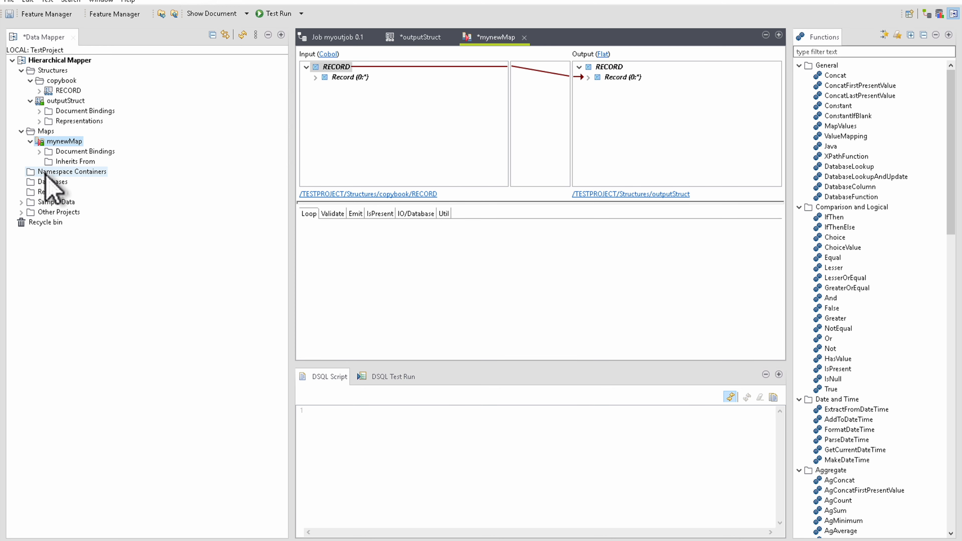
Review the properties of outputStruct's Flat representation and close them without changes.
click(39, 121)
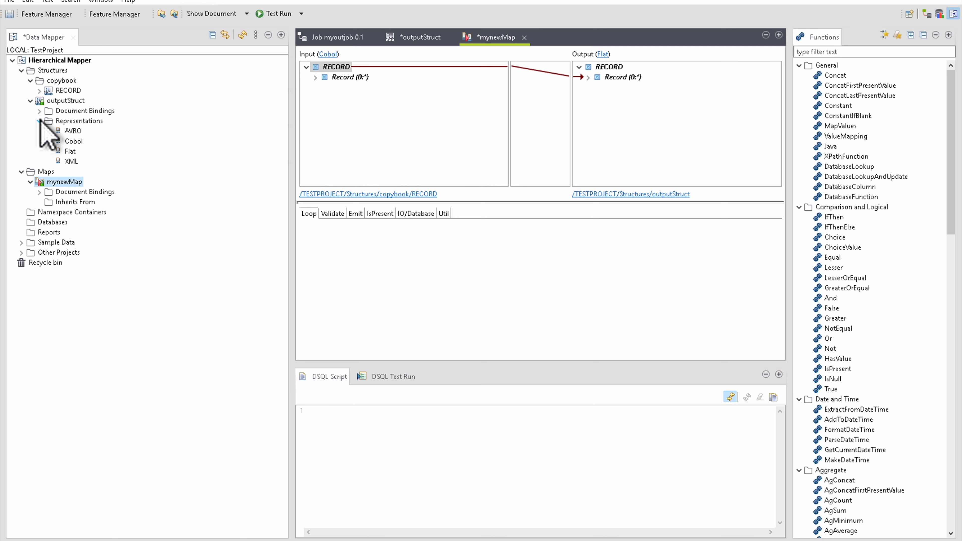
double_click(68, 151)
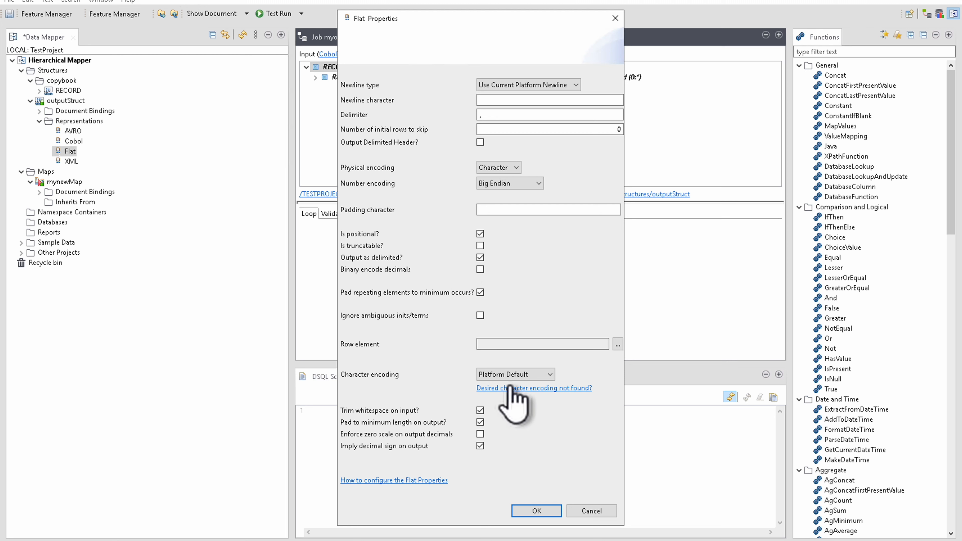
click(591, 511)
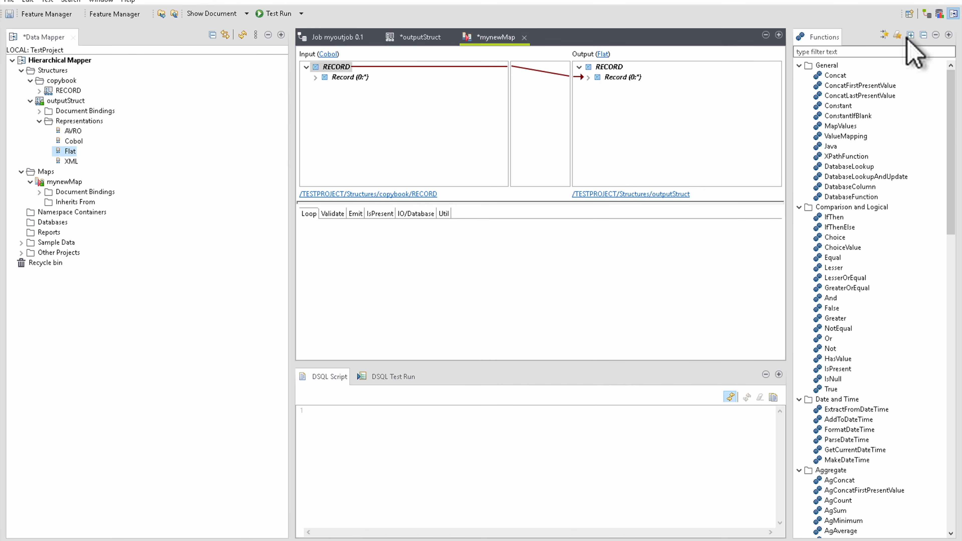
Return to myoutjob in the Integration perspective and review the basic settings of tFileInputRaw_1, mynewMap and tFileOutputRaw_1.
click(926, 13)
click(58, 81)
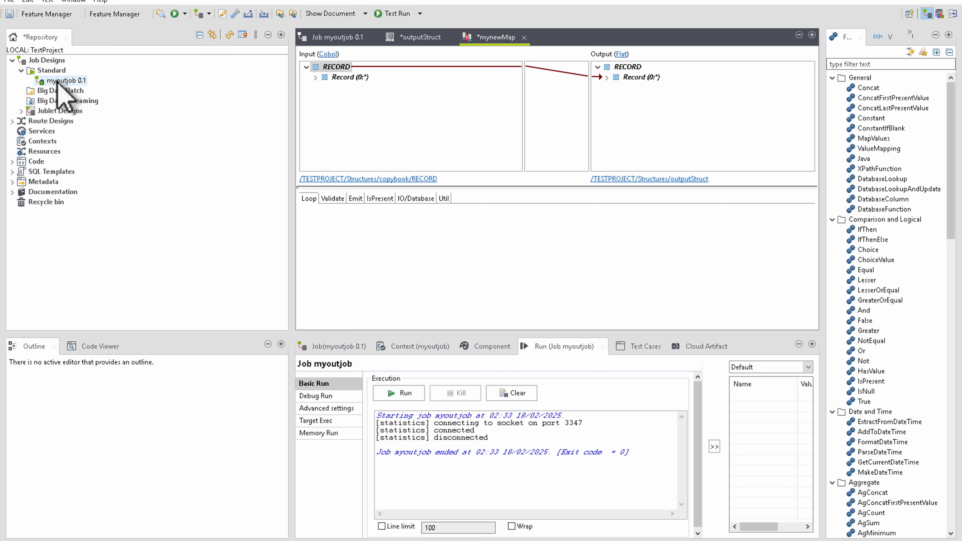
double_click(58, 81)
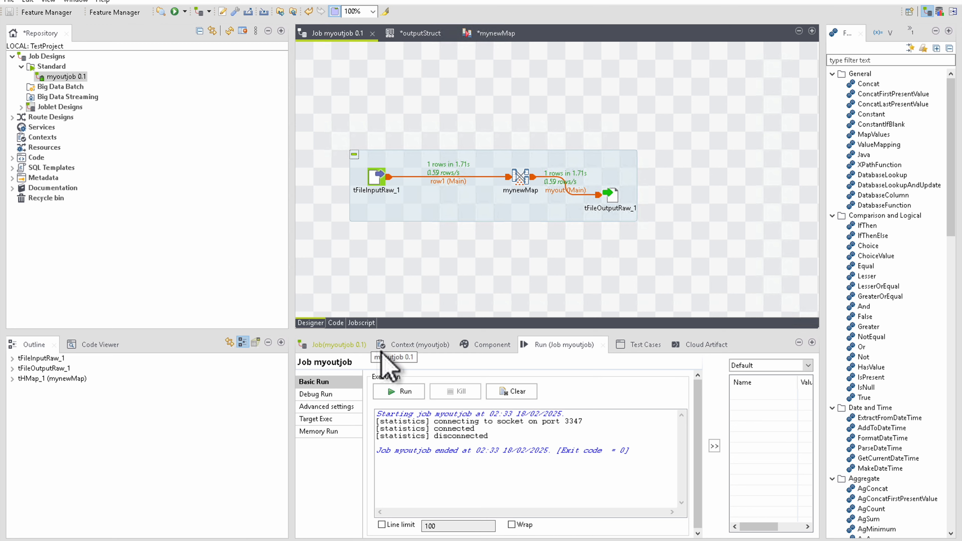
click(379, 175)
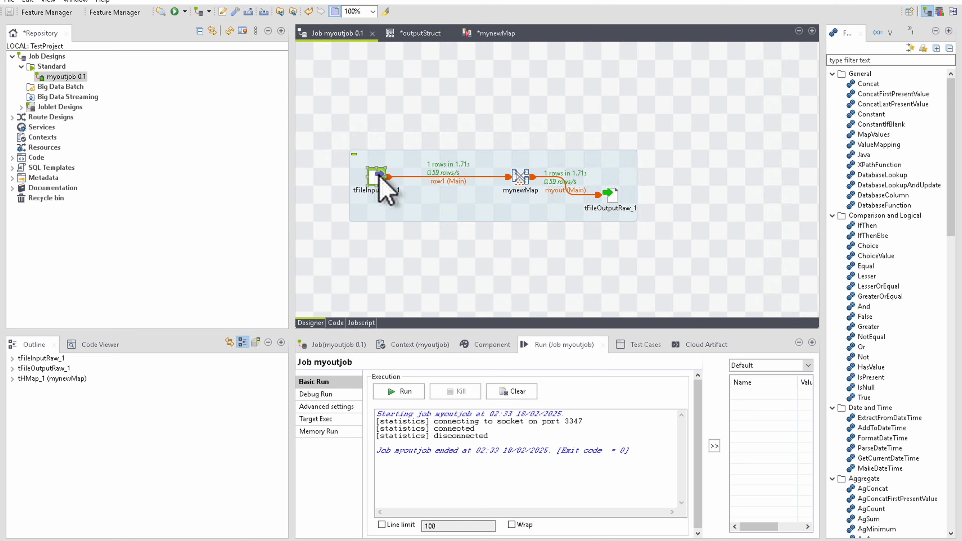
click(494, 345)
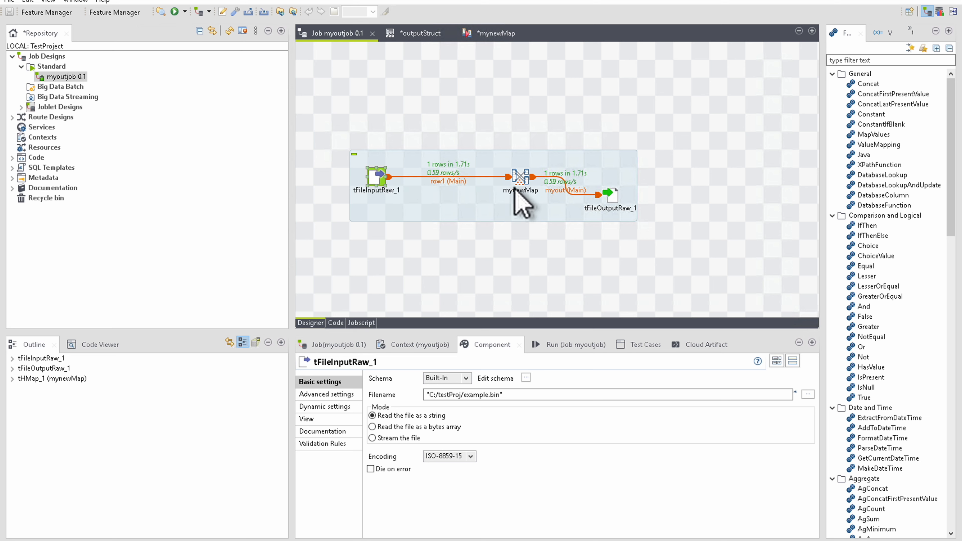
click(519, 177)
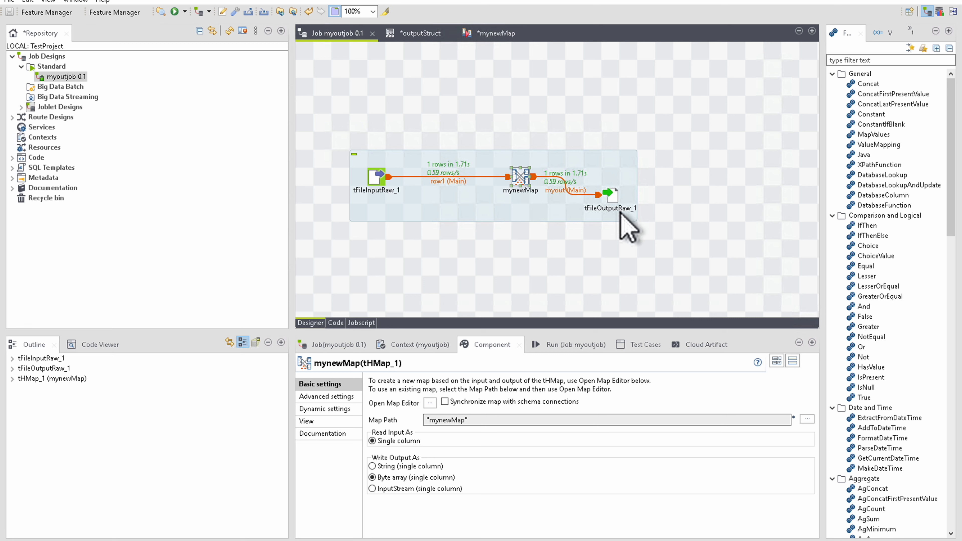
click(611, 197)
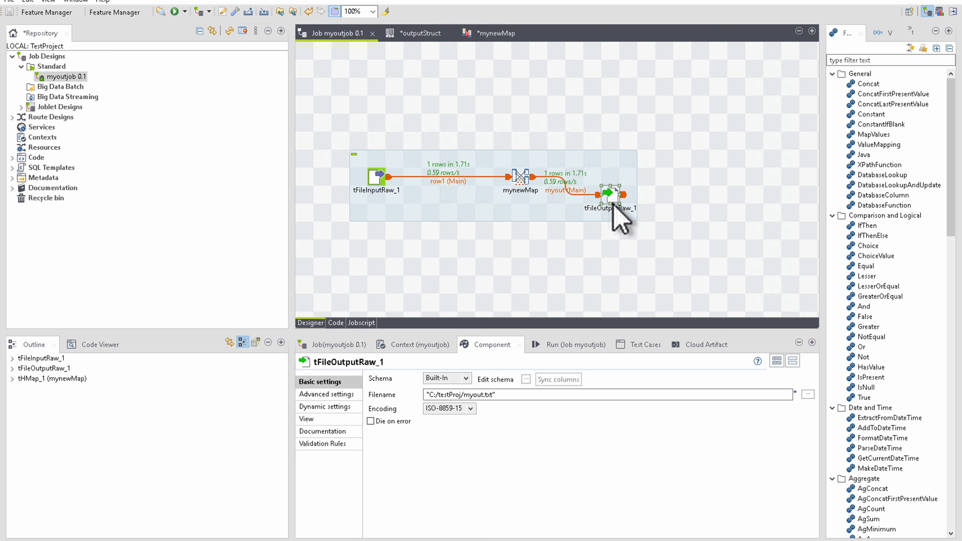
Review myoutjob's target execution setting and its basic run output.
click(567, 346)
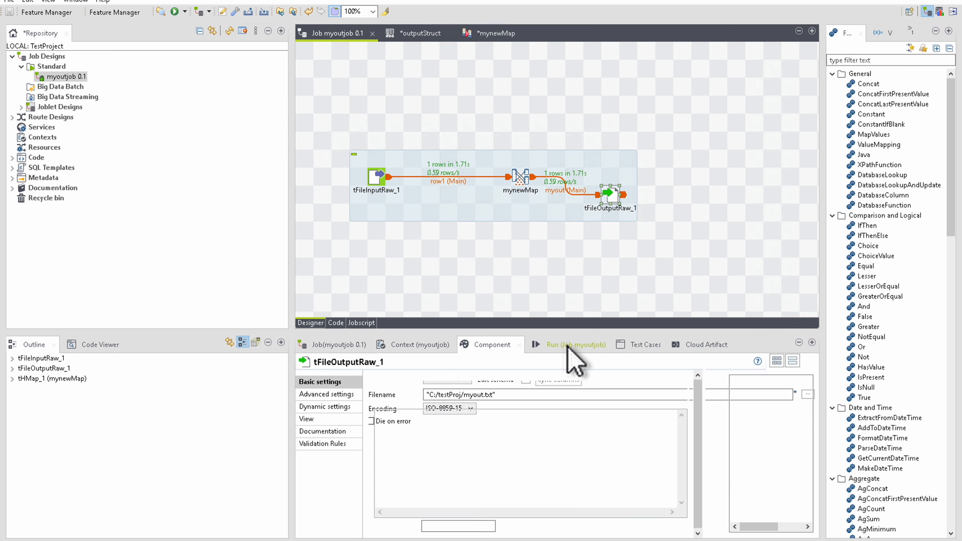
click(329, 420)
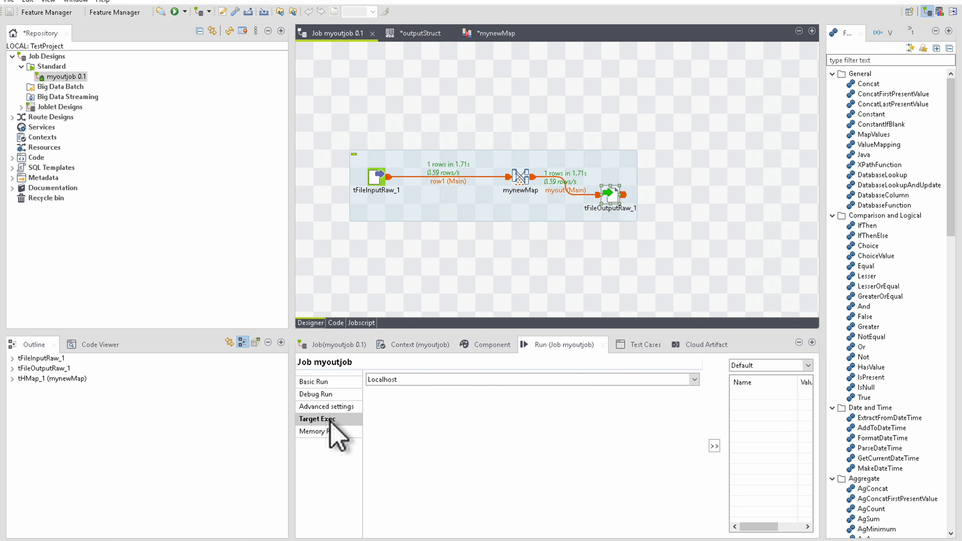
click(321, 382)
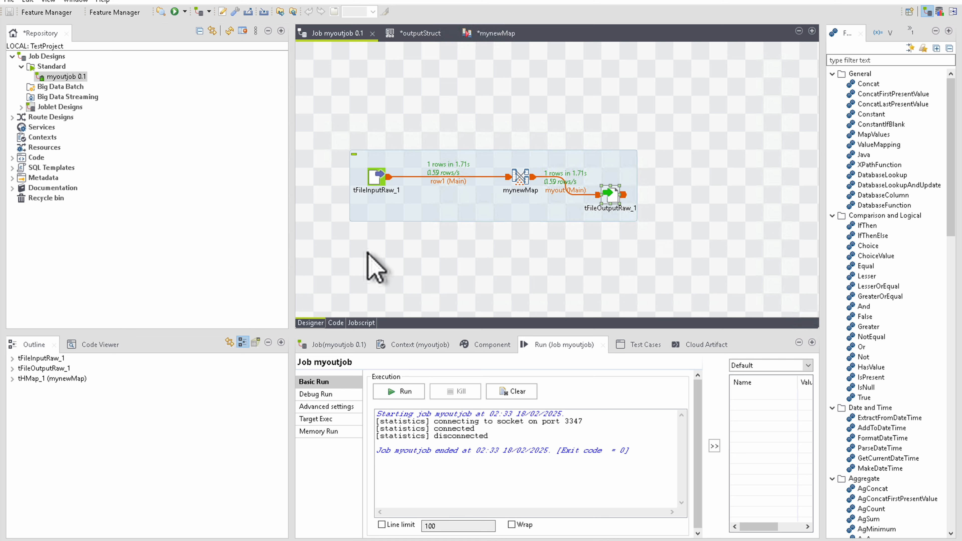
Switch to the testProj folder in File Explorer and open example.bin with Notepad++.
mouse_move(231, 534)
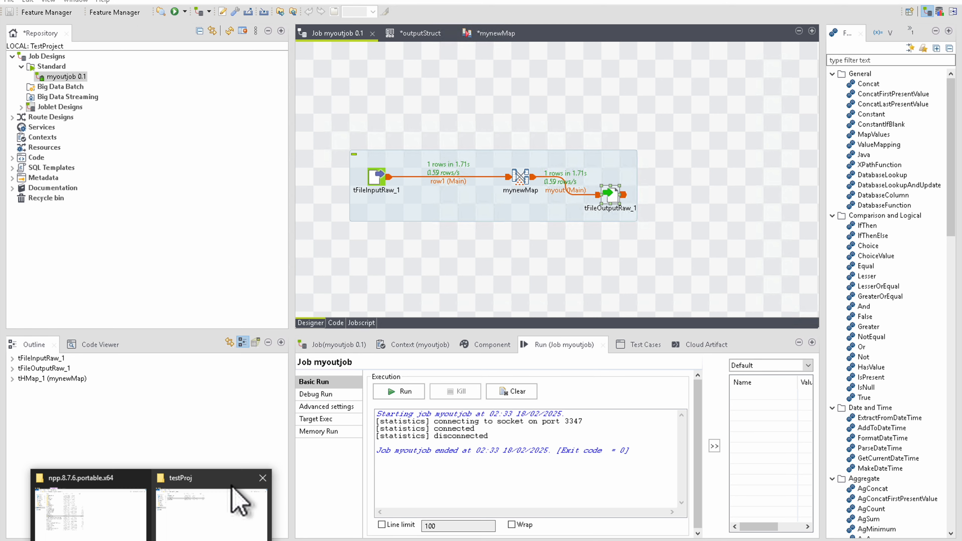
click(213, 515)
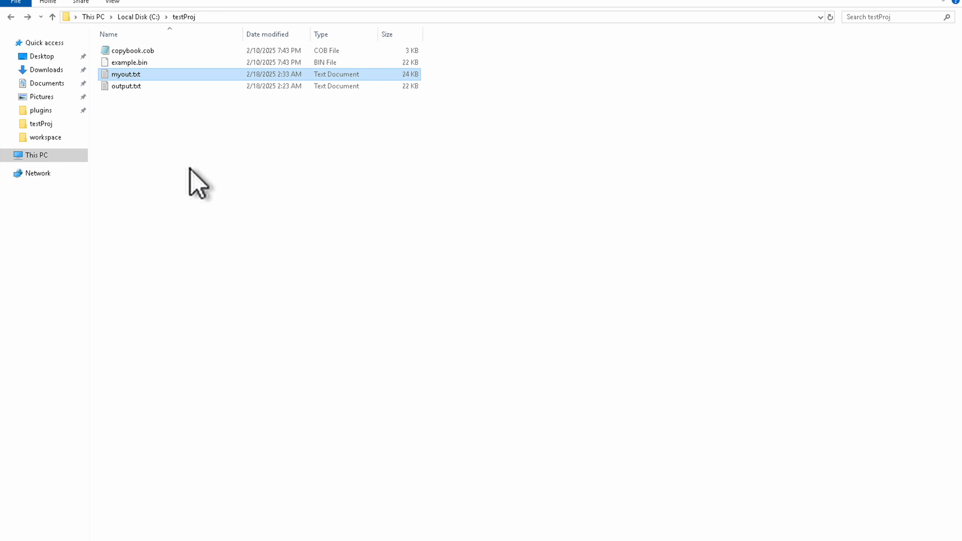
click(137, 63)
right_click(139, 63)
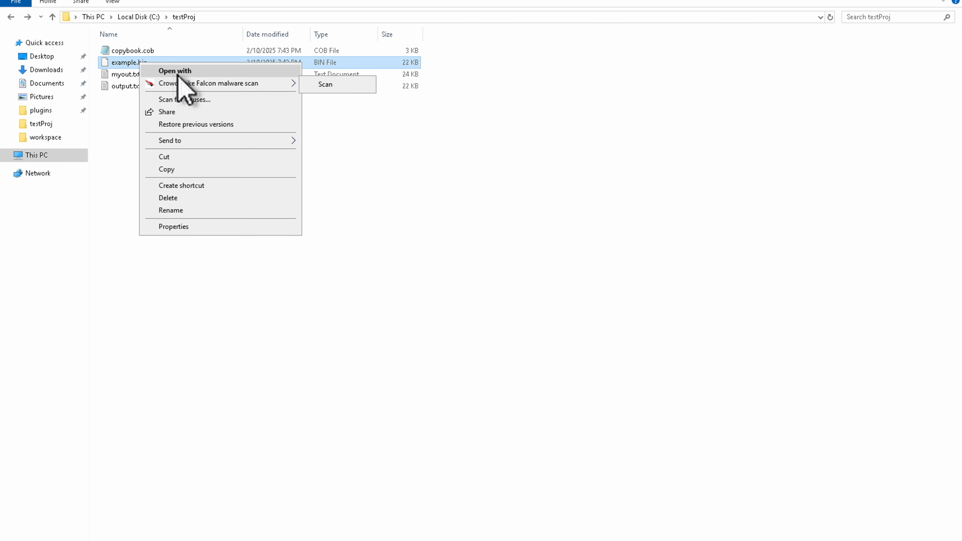
double_click(113, 87)
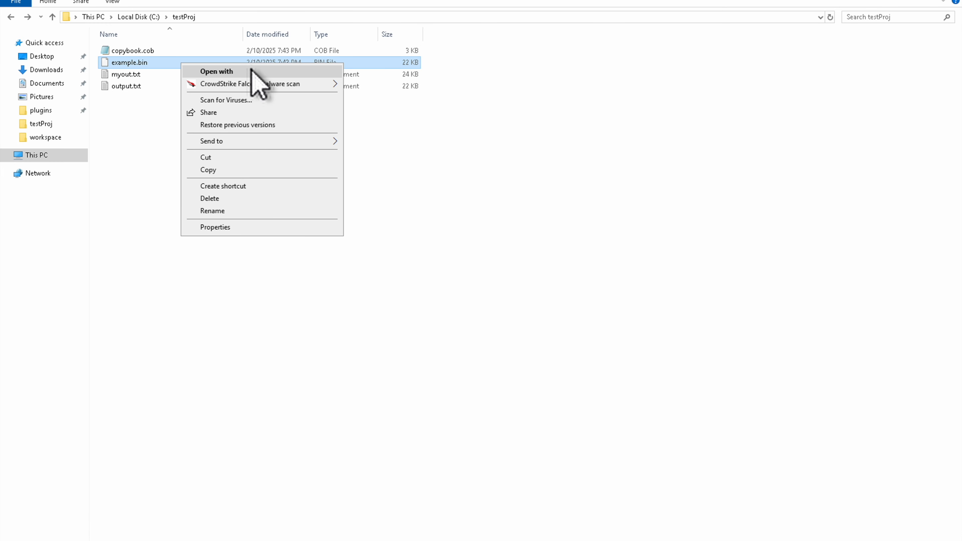
click(264, 77)
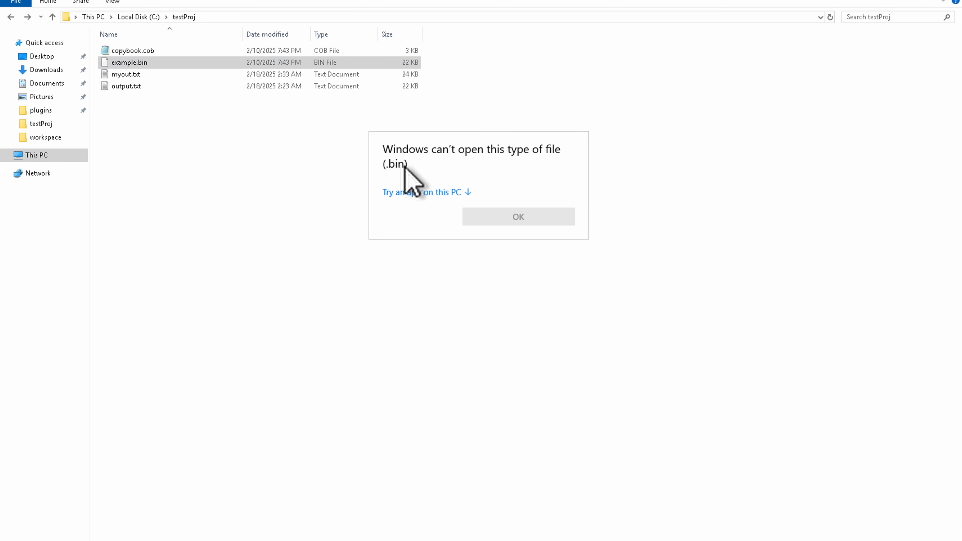
click(444, 192)
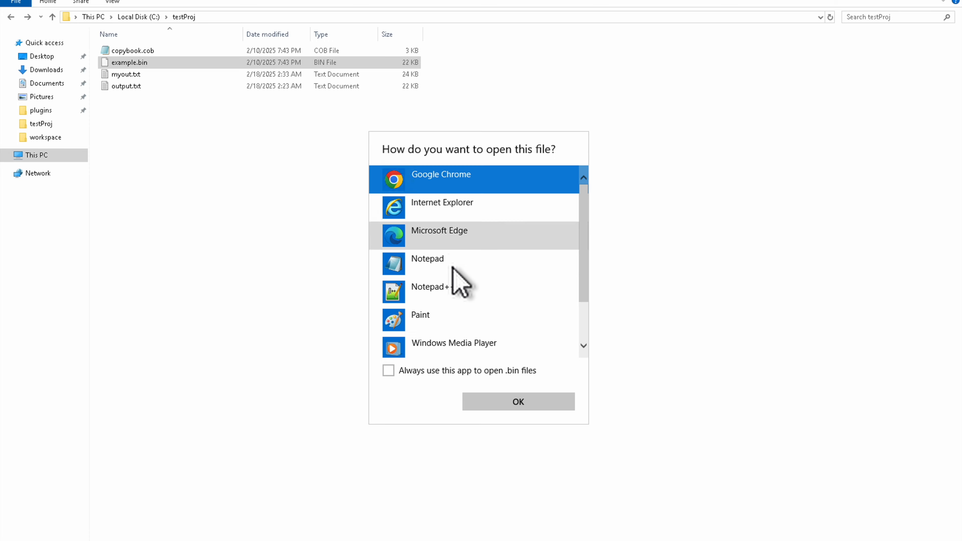
double_click(446, 291)
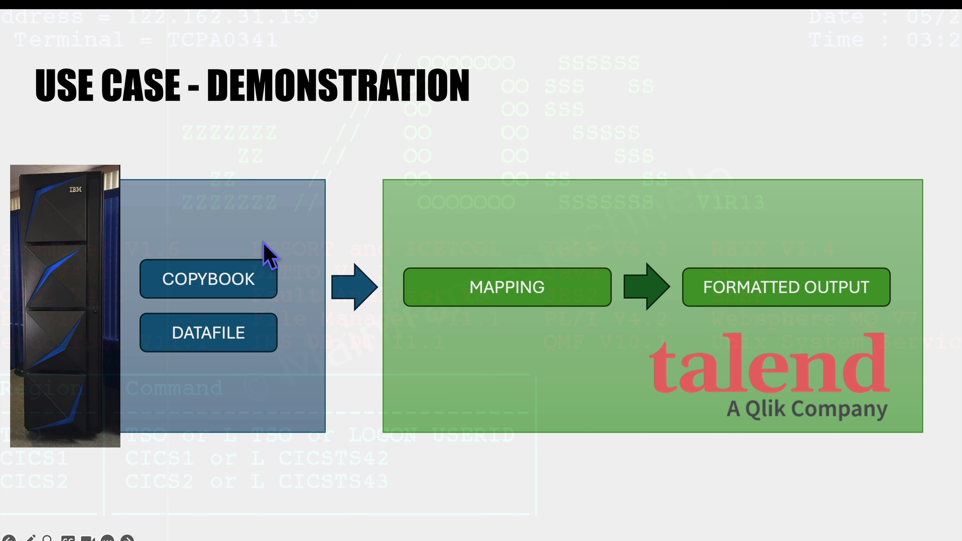
key(ctrl+p)
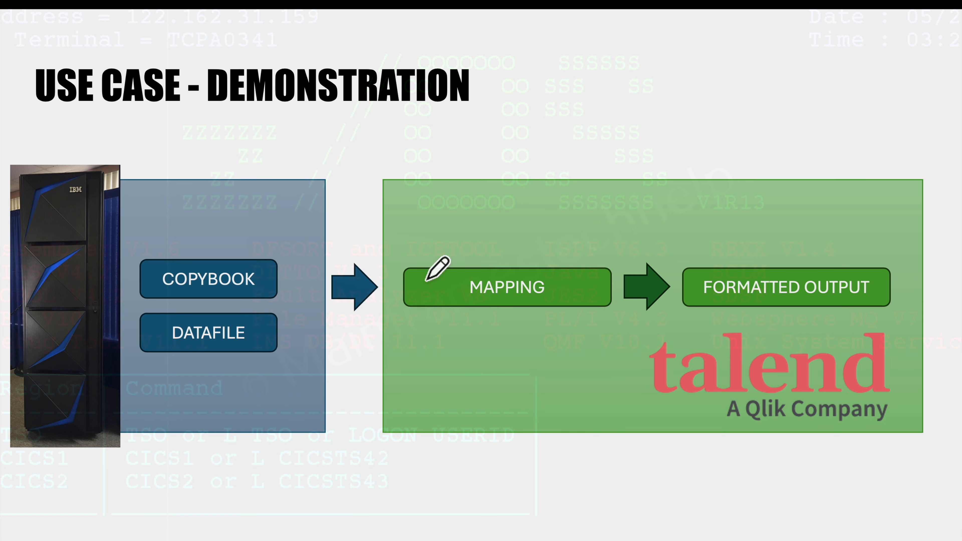
mouse_move(775, 203)
mouse_down()
mouse_move(439, 153)
mouse_move(376, 307)
mouse_move(511, 465)
mouse_move(942, 459)
mouse_move(843, 151)
mouse_move(714, 175)
mouse_up()
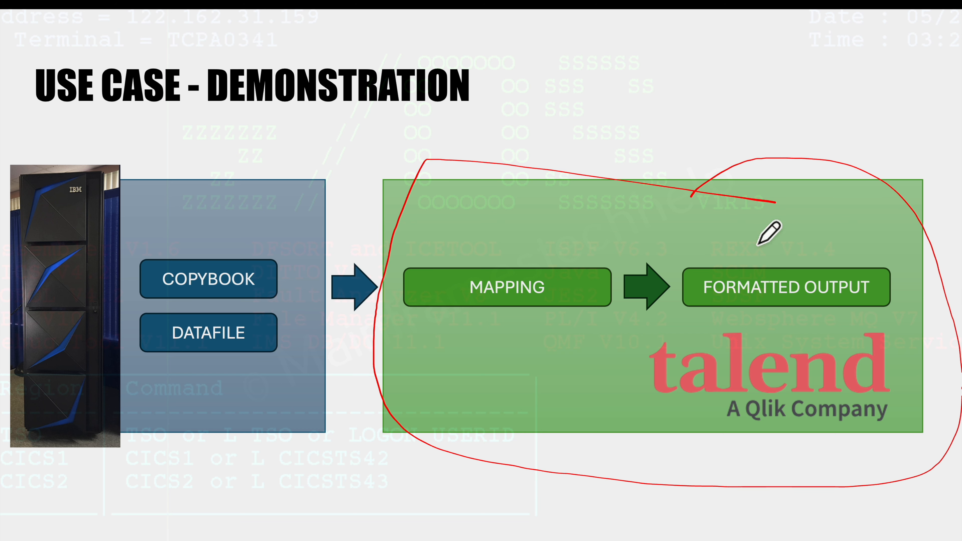